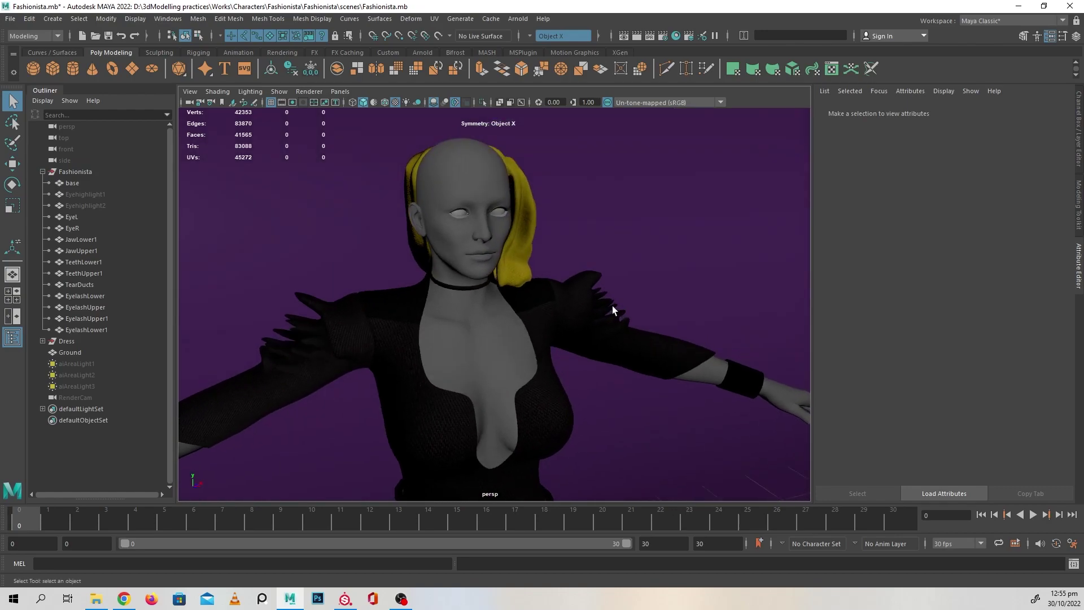
# Select the base body, both jaws, both teeth sets and the tear ducts
pyautogui.keyDown('alt'); pyautogui.moveTo(600, 342); pyautogui.dragTo(552, 331, button='right'); pyautogui.keyUp('alt')
pyautogui.keyDown('alt'); pyautogui.moveTo(517, 326); pyautogui.dragTo(541, 327); pyautogui.keyUp('alt')
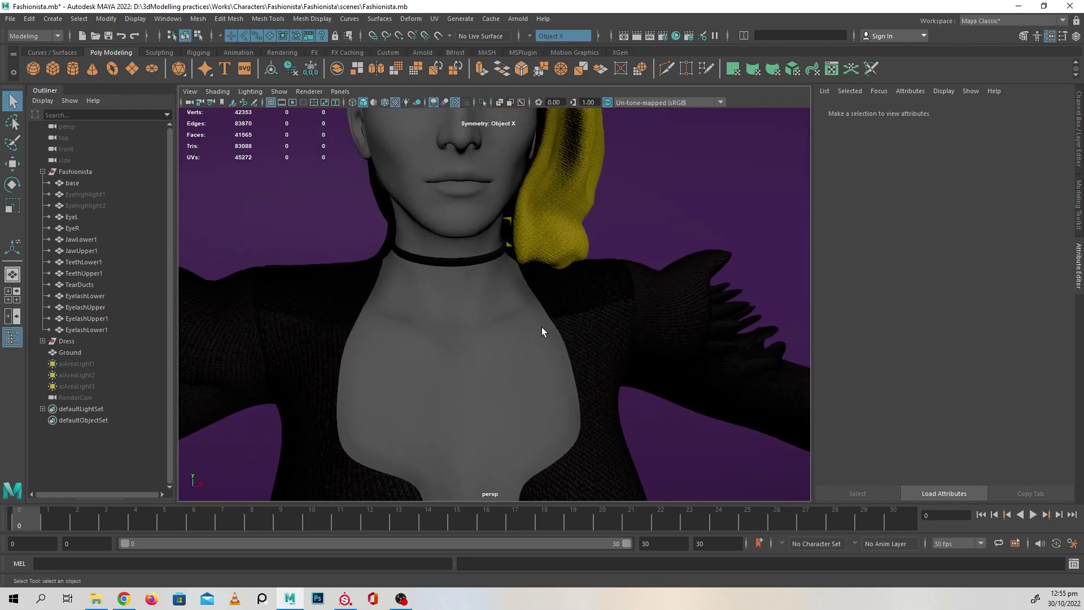
pyautogui.keyDown('alt'); pyautogui.moveTo(458, 170); pyautogui.dragTo(479, 270, button='middle'); pyautogui.keyUp('alt')
pyautogui.keyDown('alt'); pyautogui.moveTo(491, 322); pyautogui.dragTo(431, 274, button='middle'); pyautogui.keyUp('alt')
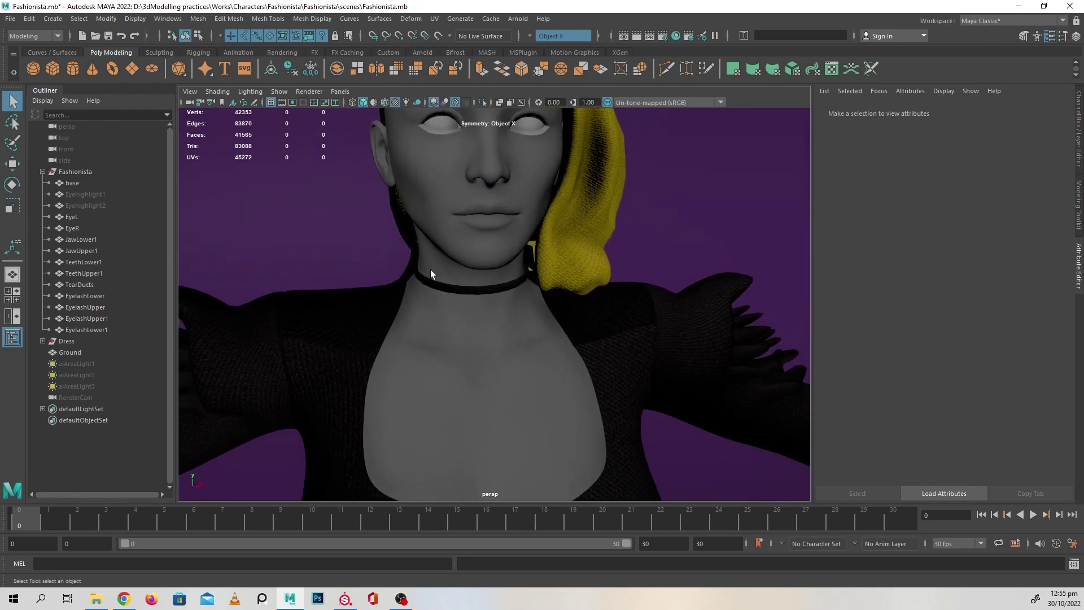
pyautogui.click(433, 200)
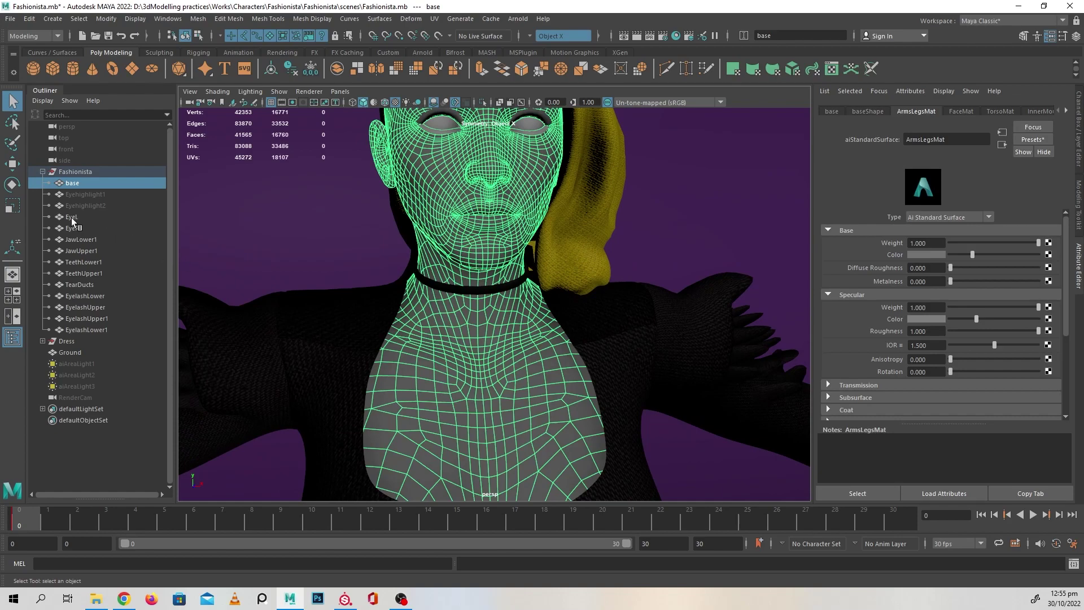
pyautogui.keyDown('ctrl'); pyautogui.click(80, 240); pyautogui.keyUp('ctrl')
pyautogui.keyDown('ctrl'); pyautogui.click(88, 250); pyautogui.keyUp('ctrl')
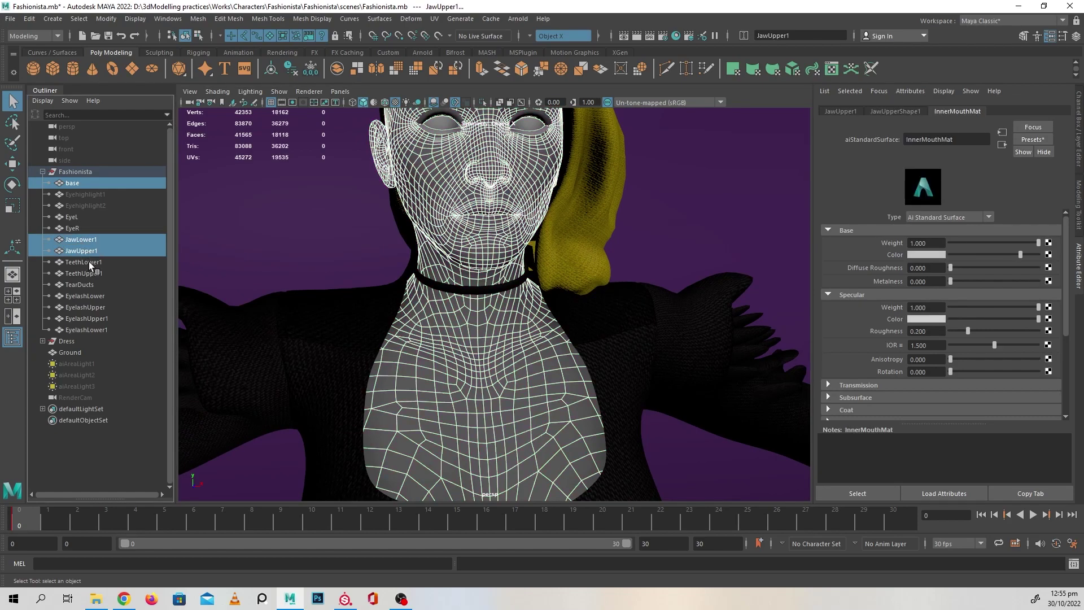
pyautogui.keyDown('ctrl'); pyautogui.click(88, 262); pyautogui.keyUp('ctrl')
pyautogui.keyDown('ctrl'); pyautogui.click(85, 273); pyautogui.keyUp('ctrl')
pyautogui.keyDown('ctrl'); pyautogui.click(83, 285); pyautogui.keyUp('ctrl')
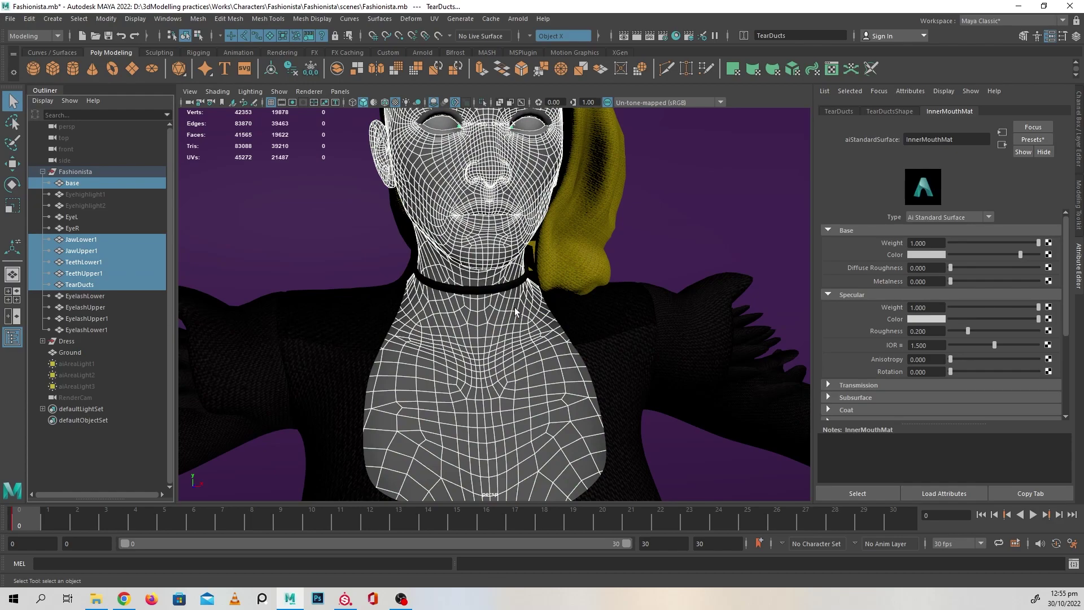
# Export the selected meshes as BasemeshLow.fbx
pyautogui.keyDown('alt'); pyautogui.moveTo(515, 341); pyautogui.dragTo(570, 302); pyautogui.keyUp('alt')
pyautogui.keyDown('alt'); pyautogui.moveTo(570, 302); pyautogui.dragTo(518, 351, button='middle'); pyautogui.keyUp('alt')
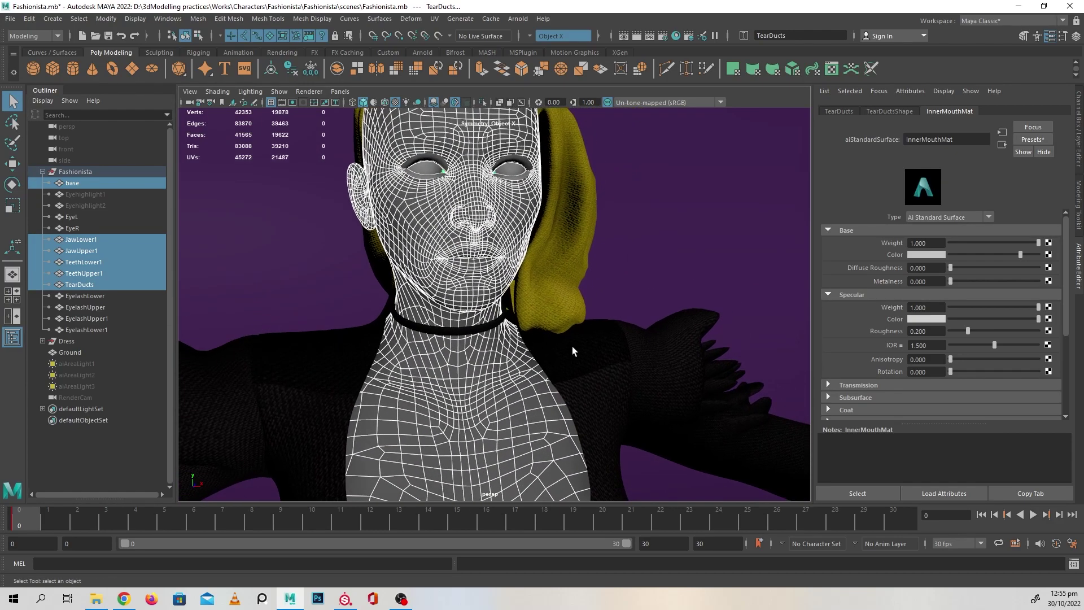
pyautogui.keyDown('alt'); pyautogui.moveTo(566, 346); pyautogui.dragTo(530, 322, button='right'); pyautogui.keyUp('alt')
pyautogui.click(10, 19)
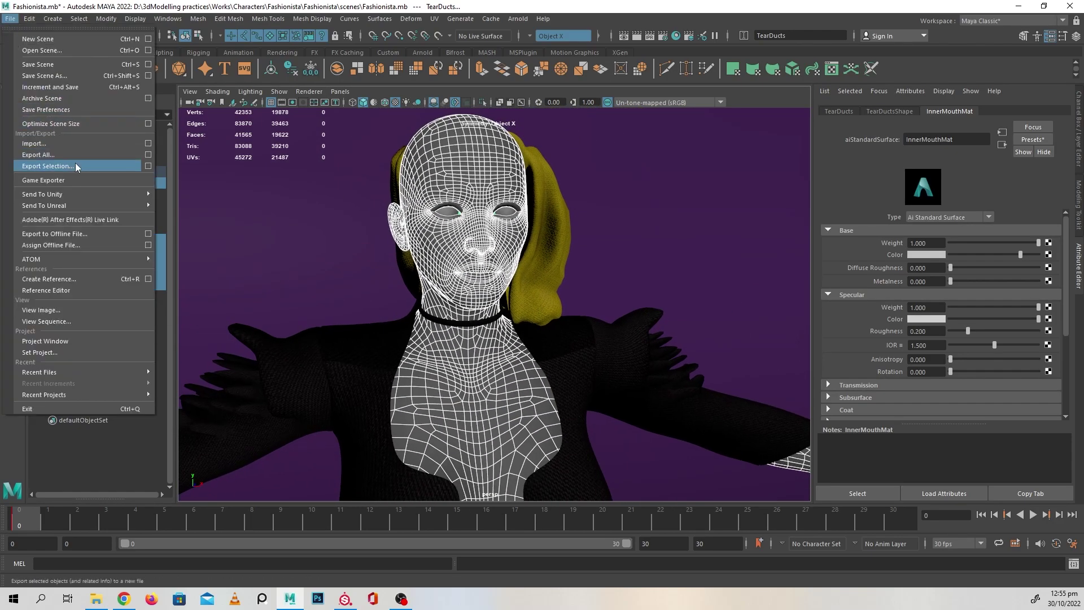
pyautogui.click(51, 166)
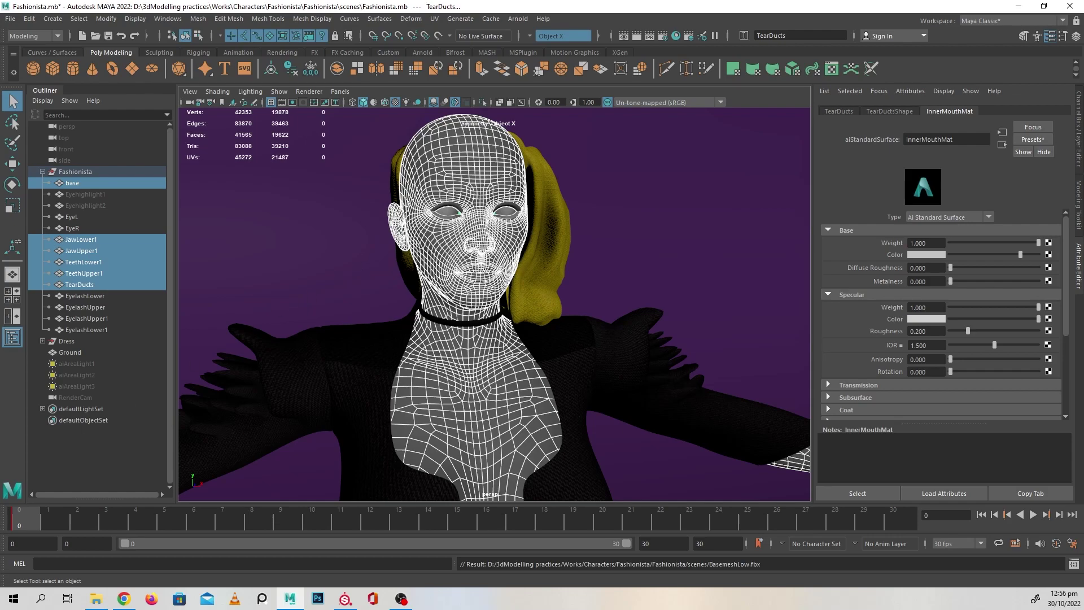
# Import BasemeshLow.fbx into a new Substance Painter project at 4096 document resolution
pyautogui.hotkey('alt', 'Tab')
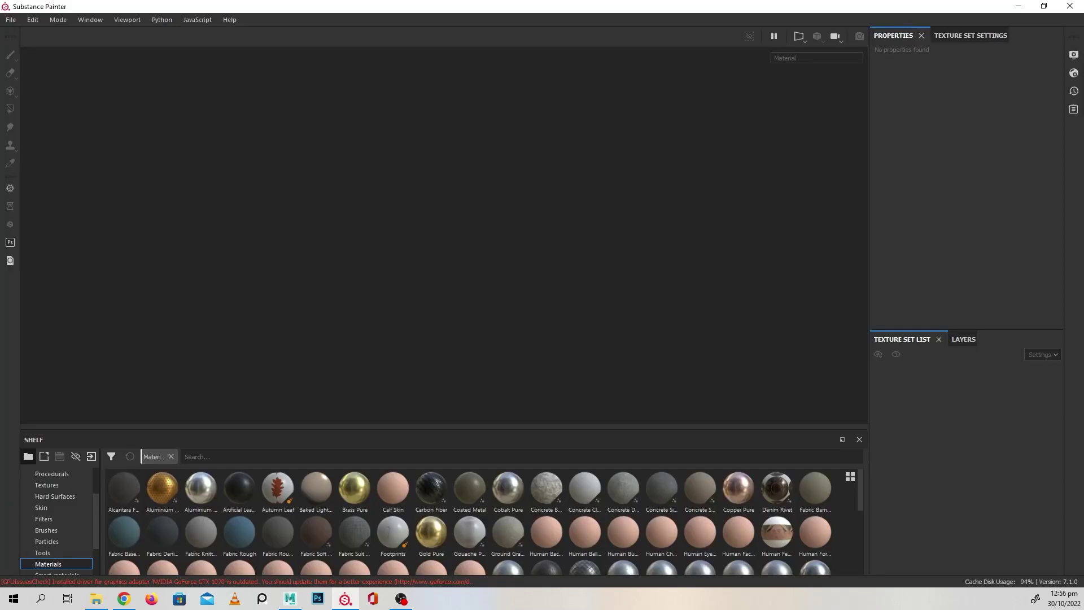
pyautogui.hotkey('alt', 'Tab')
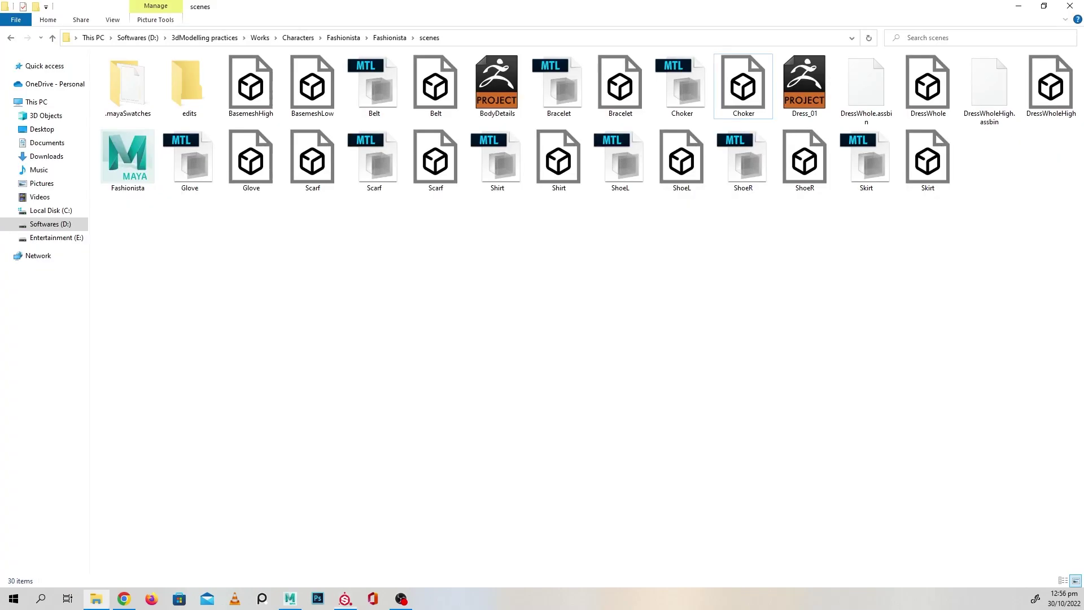
pyautogui.click(320, 101)
pyautogui.moveTo(319, 101)
pyautogui.mouseDown()
pyautogui.moveTo(349, 454)
pyautogui.moveTo(346, 598)
pyautogui.moveTo(469, 305)
pyautogui.mouseUp()
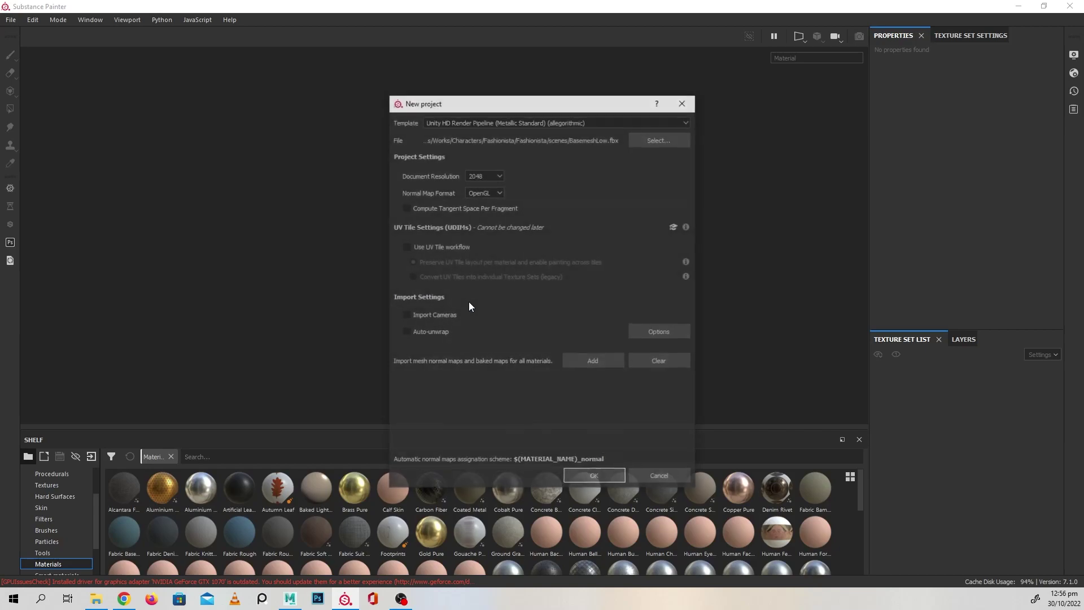
pyautogui.click(479, 219)
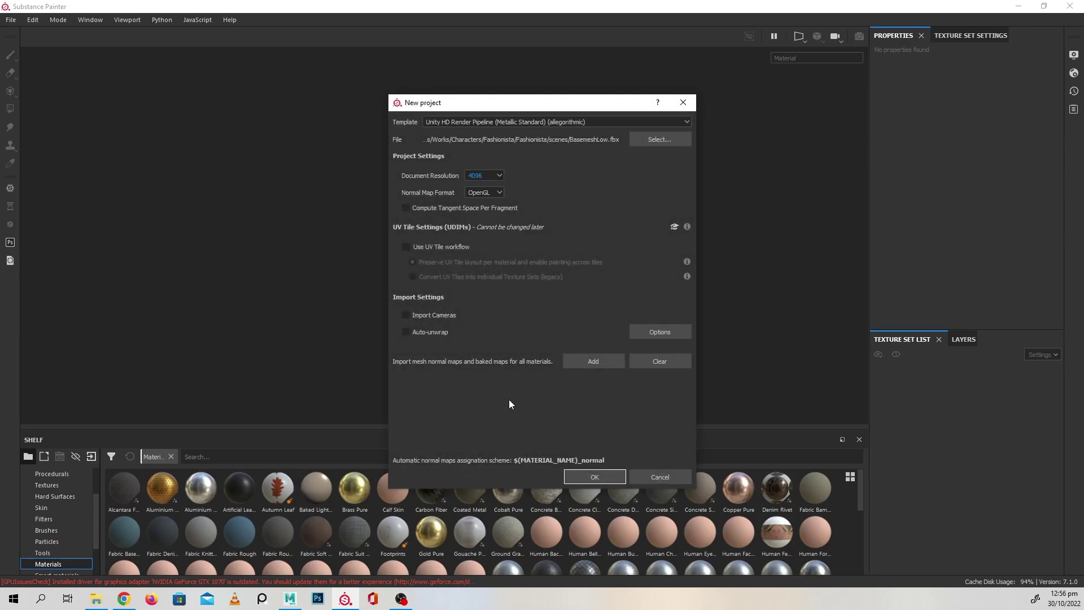
pyautogui.click(596, 478)
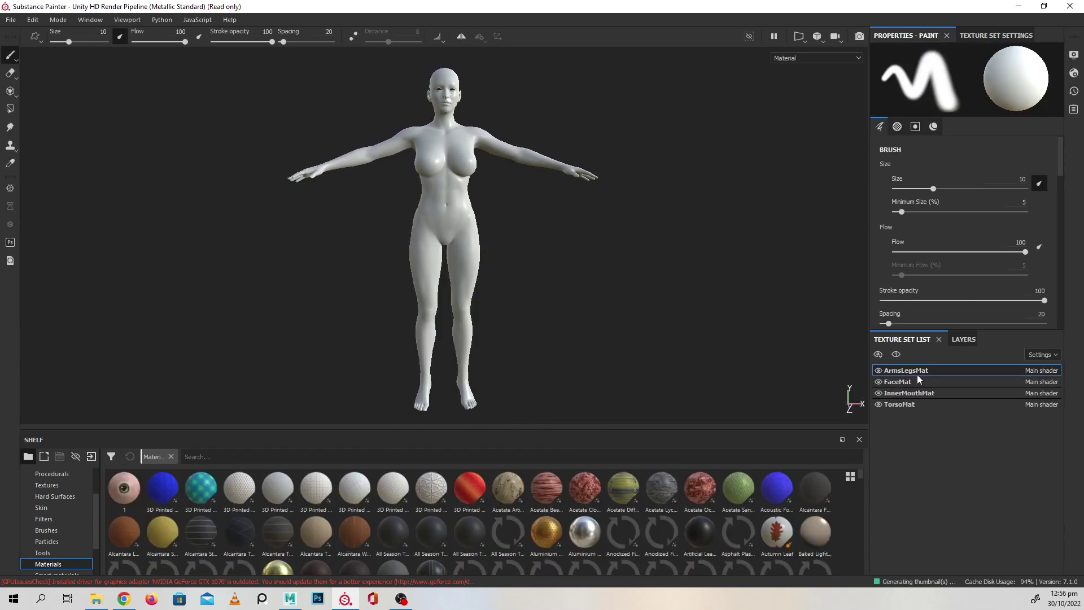
# Hide ArmsLegsMat, FaceMat and TorsoMat to inspect the exposed teeth up close
pyautogui.scroll(5, 591, 227)
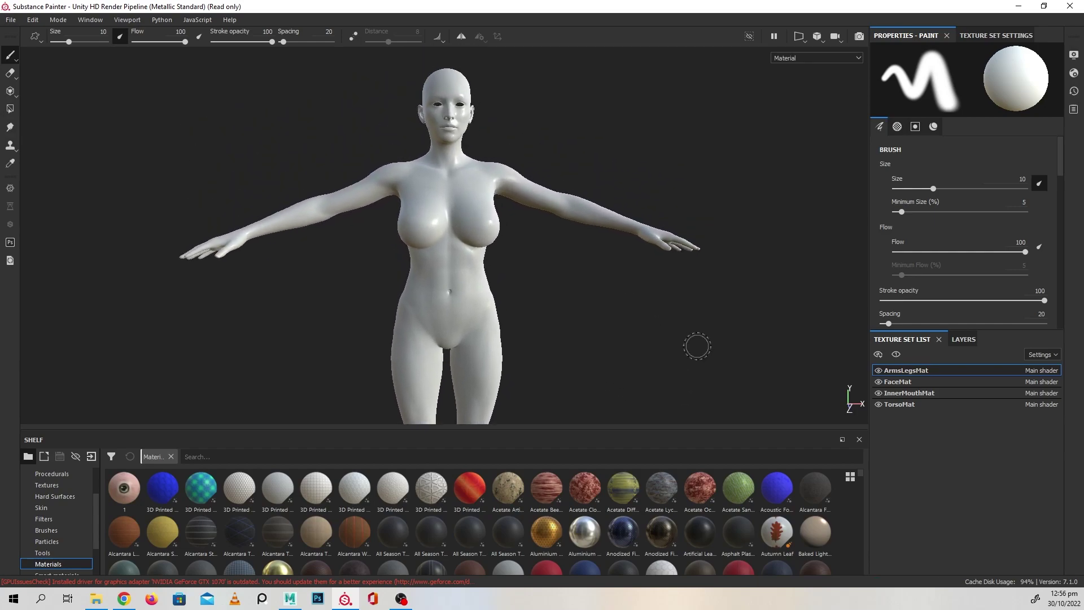
pyautogui.click(879, 371)
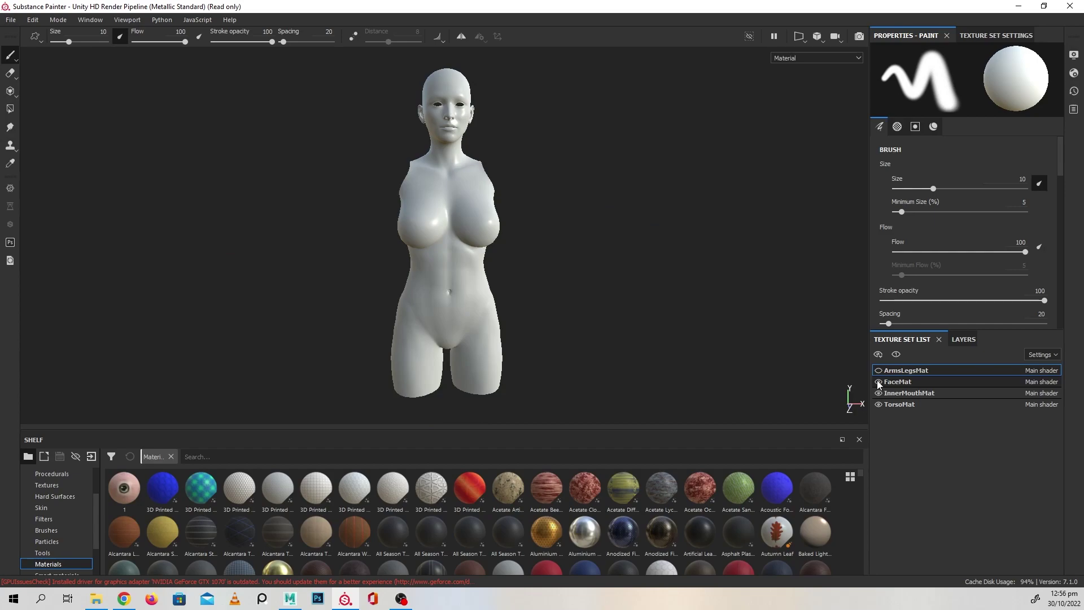
pyautogui.click(878, 382)
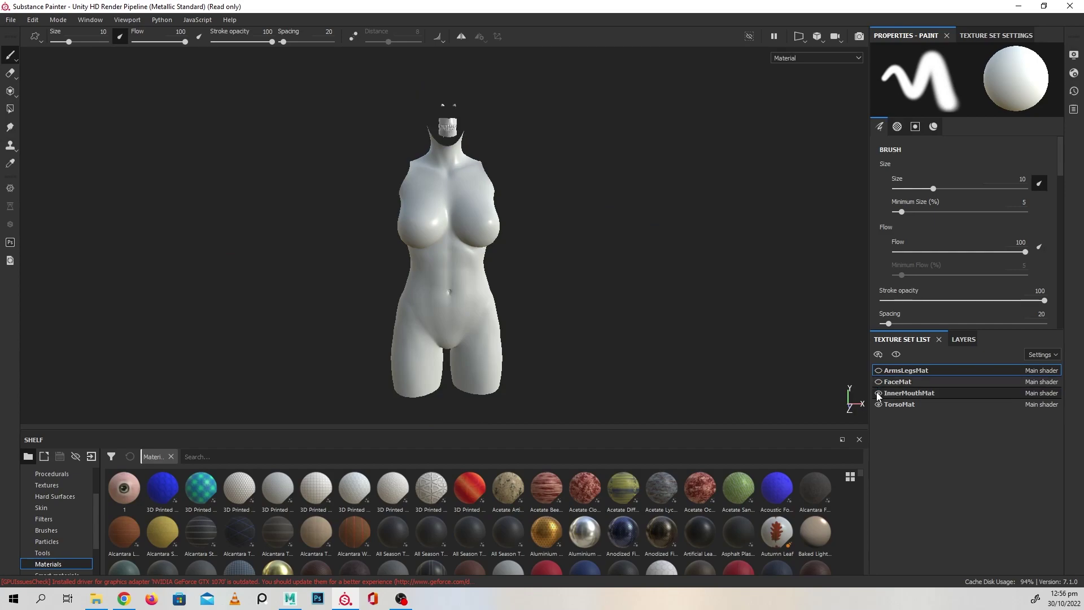
pyautogui.click(878, 405)
pyautogui.keyDown('alt'); pyautogui.moveTo(571, 251); pyautogui.dragTo(649, 242); pyautogui.keyUp('alt')
pyautogui.keyDown('alt'); pyautogui.moveTo(550, 197); pyautogui.dragTo(583, 288, button='middle'); pyautogui.keyUp('alt')
pyautogui.keyDown('alt'); pyautogui.moveTo(583, 288); pyautogui.dragTo(697, 285, button='right'); pyautogui.keyUp('alt')
pyautogui.keyDown('alt'); pyautogui.moveTo(612, 210); pyautogui.dragTo(605, 290, button='middle'); pyautogui.keyUp('alt')
pyautogui.keyDown('alt'); pyautogui.moveTo(605, 290); pyautogui.dragTo(554, 266); pyautogui.keyUp('alt')
pyautogui.keyDown('alt'); pyautogui.moveTo(555, 266); pyautogui.dragTo(681, 313, button='right'); pyautogui.keyUp('alt')
pyautogui.keyDown('alt'); pyautogui.moveTo(576, 237); pyautogui.dragTo(573, 322, button='middle'); pyautogui.keyUp('alt')
pyautogui.keyDown('alt'); pyautogui.moveTo(573, 322); pyautogui.dragTo(632, 316, button='right'); pyautogui.keyUp('alt')
pyautogui.keyDown('alt'); pyautogui.moveTo(616, 254); pyautogui.dragTo(604, 232); pyautogui.keyUp('alt')
pyautogui.keyDown('alt'); pyautogui.moveTo(604, 231); pyautogui.dragTo(536, 209, button='right'); pyautogui.keyUp('alt')
pyautogui.keyDown('alt'); pyautogui.moveTo(515, 182); pyautogui.dragTo(513, 230, button='middle'); pyautogui.keyUp('alt')
pyautogui.keyDown('alt'); pyautogui.moveTo(514, 230); pyautogui.dragTo(578, 243); pyautogui.keyUp('alt')
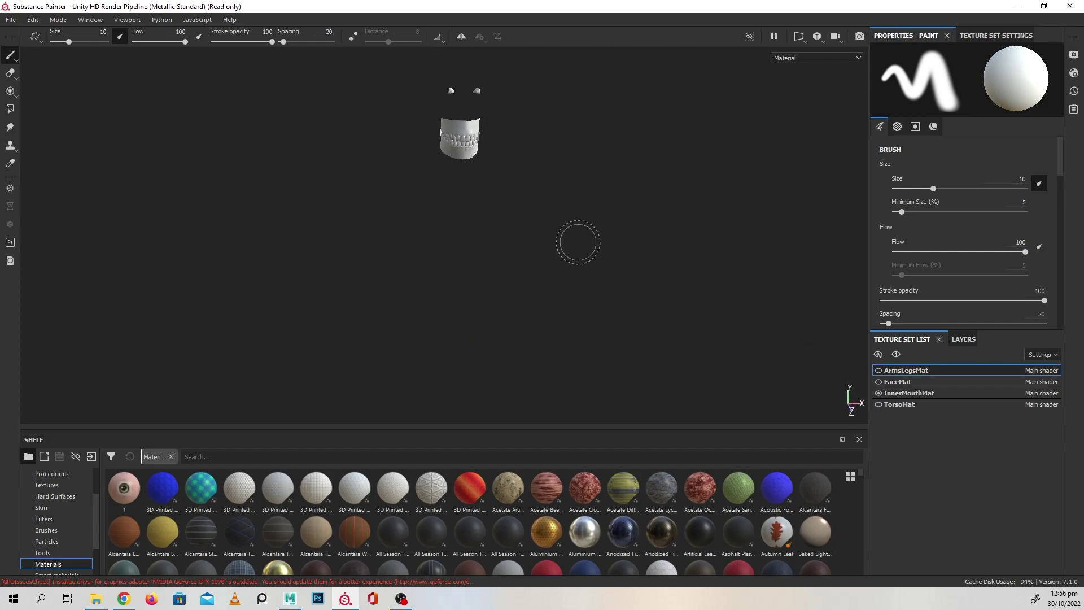
# Show the three texture sets again and view ArmsLegsMat's texture set settings
pyautogui.click(878, 370)
pyautogui.click(878, 382)
pyautogui.click(878, 404)
pyautogui.keyDown('alt'); pyautogui.moveTo(656, 319); pyautogui.dragTo(605, 307, button='right'); pyautogui.keyUp('alt')
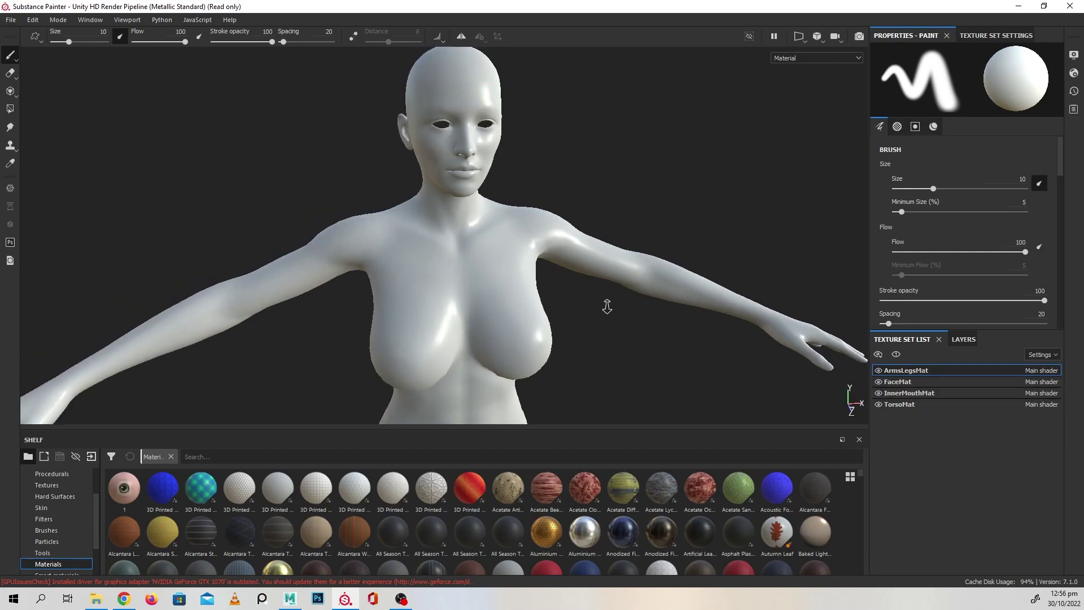
pyautogui.keyDown('alt'); pyautogui.moveTo(605, 307); pyautogui.dragTo(624, 276); pyautogui.keyUp('alt')
pyautogui.click(1015, 35)
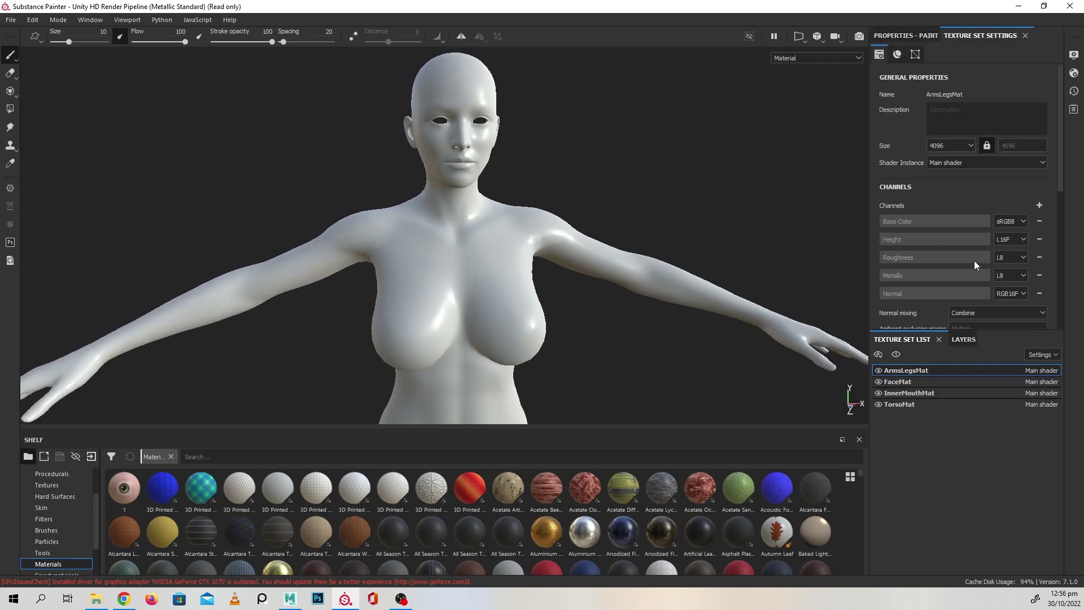
pyautogui.scroll(-3, 974, 260)
# Set the mesh-map bake output size to 8192 and exclude InnerMouthMat from baking
pyautogui.click(1008, 253)
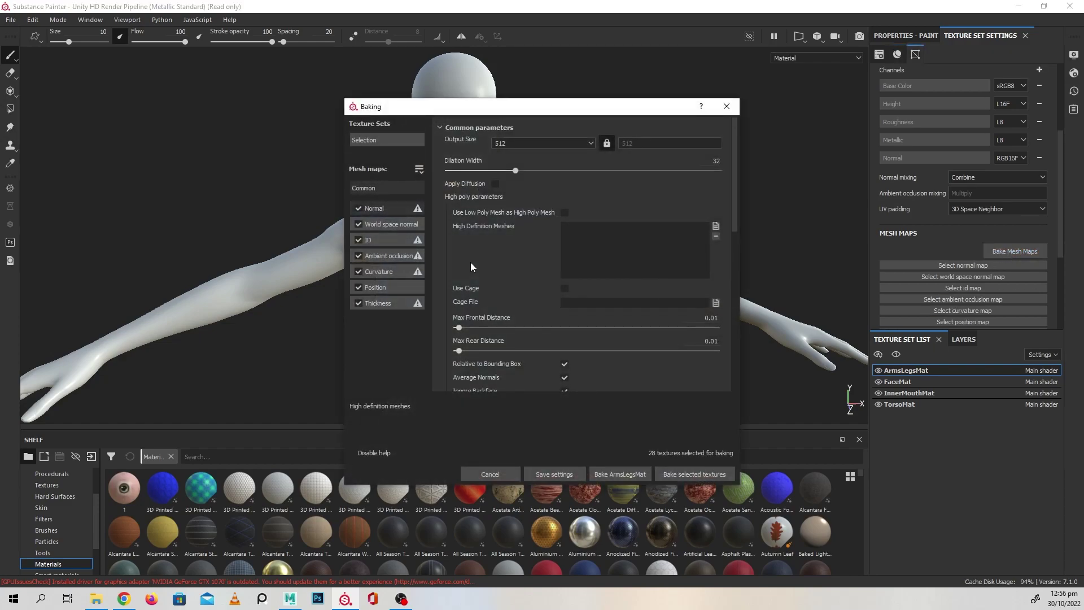
pyautogui.click(572, 143)
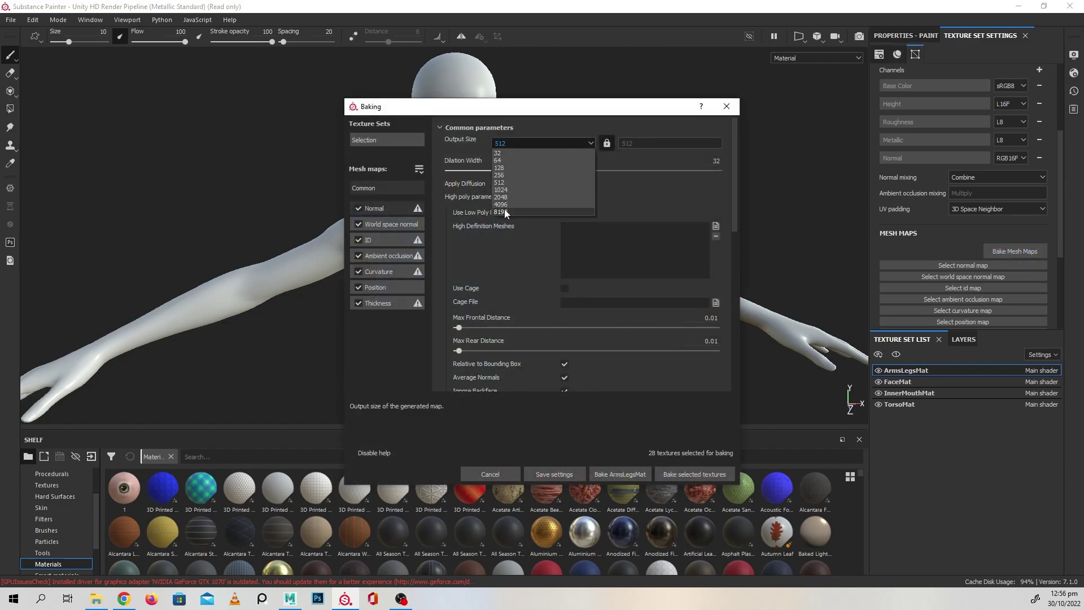
pyautogui.click(505, 212)
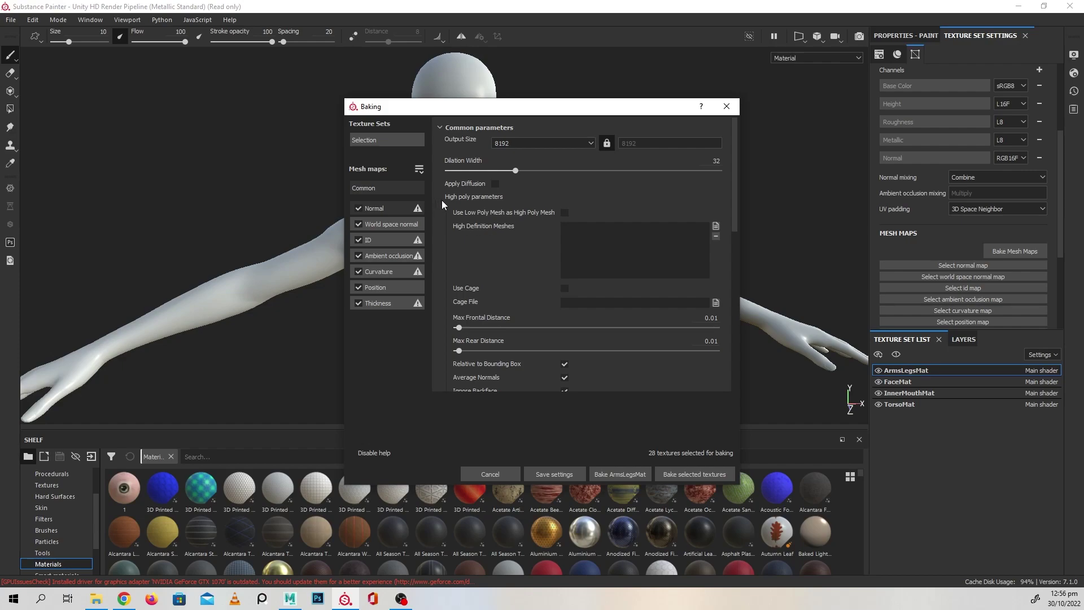
pyautogui.click(418, 170)
pyautogui.click(409, 137)
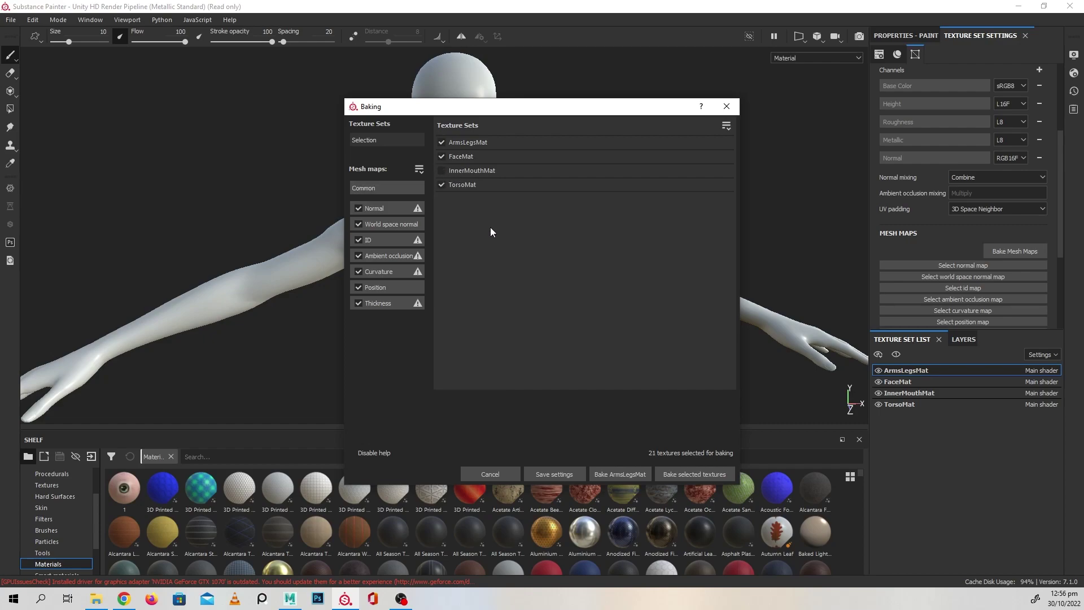
pyautogui.click(396, 188)
pyautogui.scroll(-1, 545, 220)
pyautogui.scroll(1, 700, 233)
# Load BasemeshHigh as the high definition mesh for baking
pyautogui.click(714, 222)
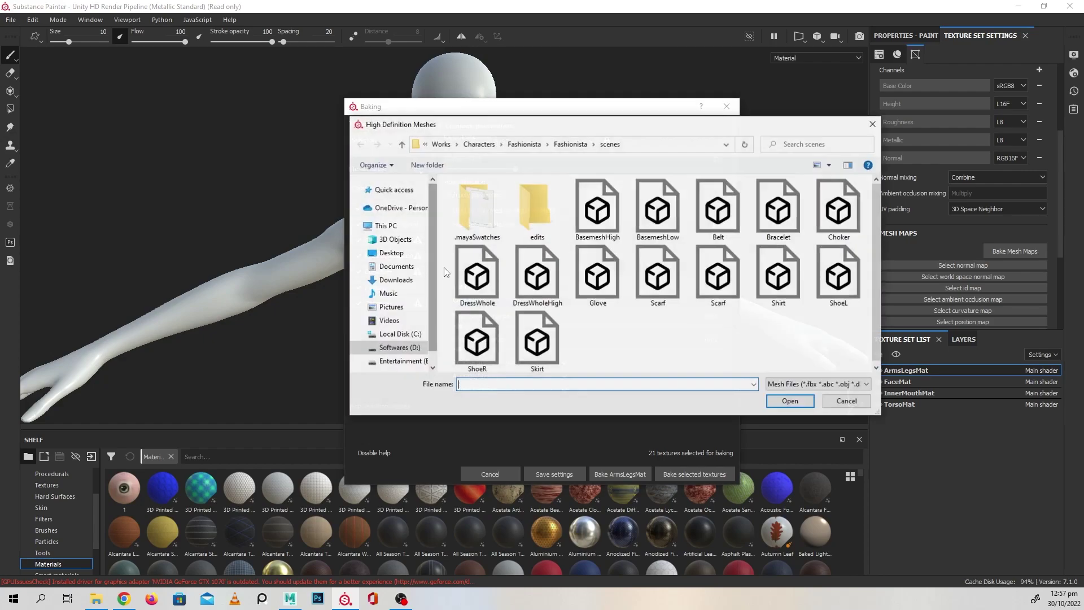
pyautogui.click(597, 209)
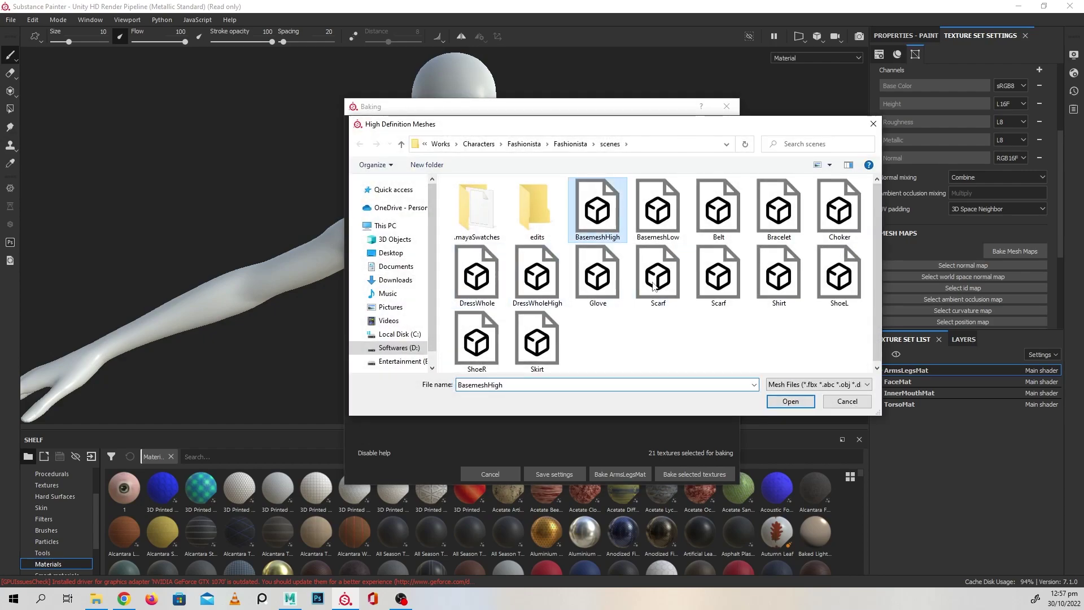
pyautogui.click(790, 401)
# Exclude the Thickness and Position maps, leaving 12 textures queued for baking
pyautogui.scroll(-2, 564, 242)
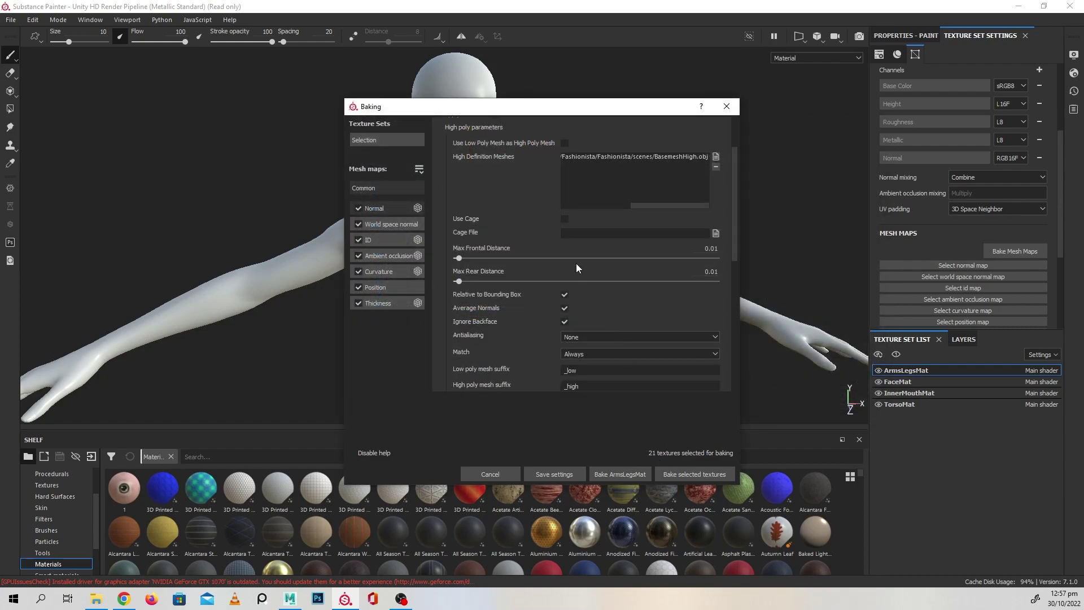
pyautogui.scroll(-3, 583, 201)
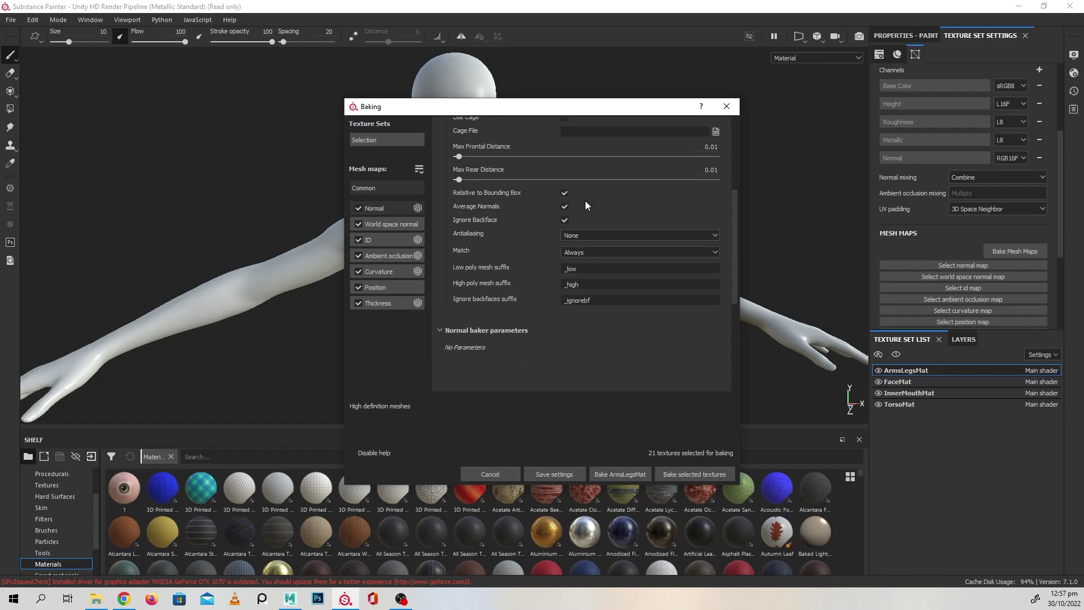
pyautogui.scroll(-1, 592, 215)
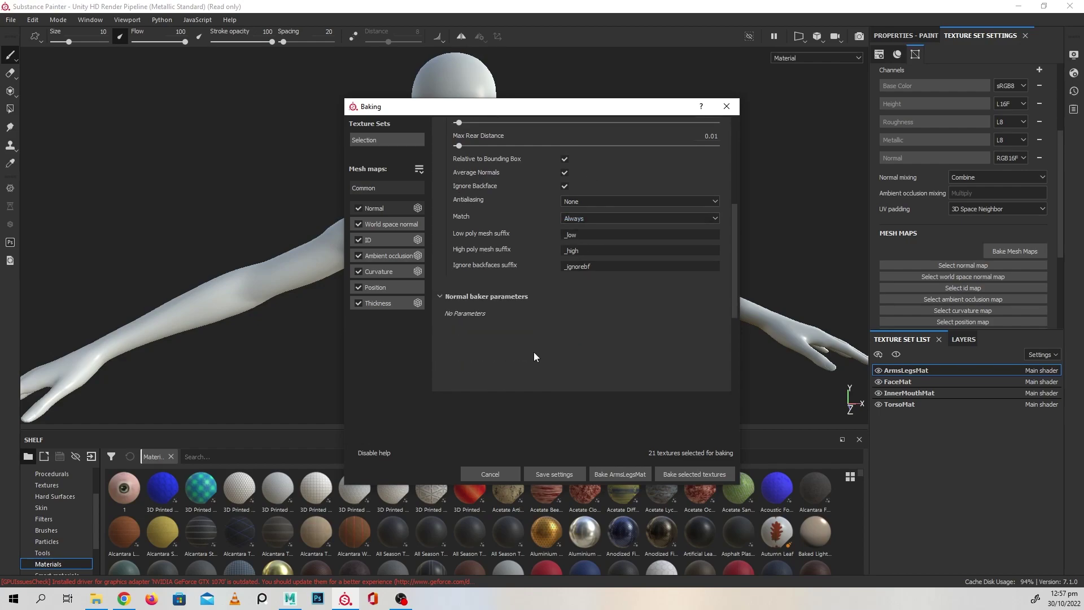
pyautogui.scroll(1, 559, 351)
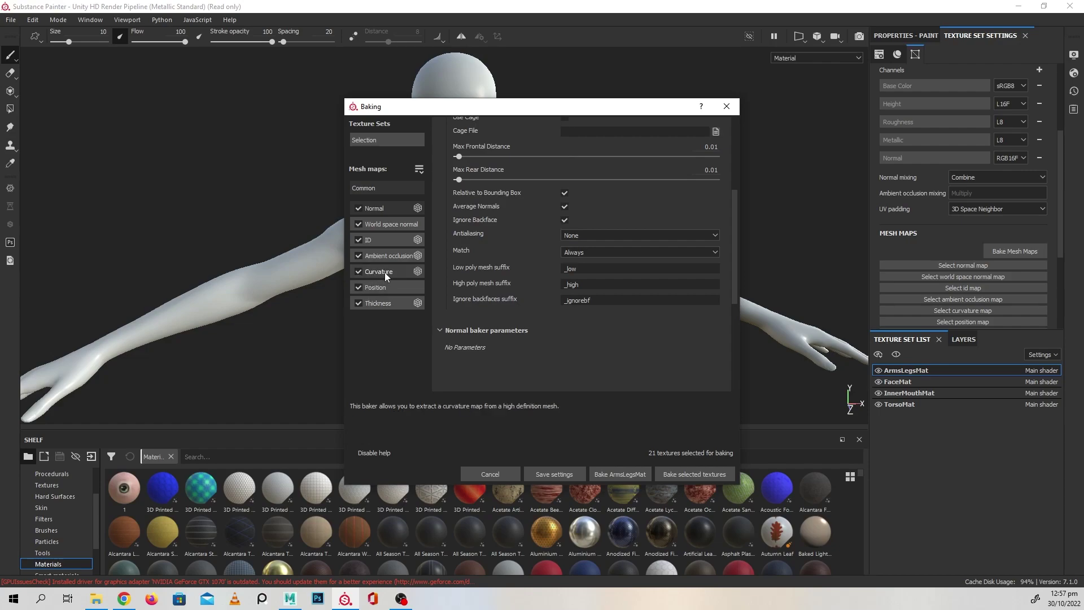
pyautogui.click(358, 303)
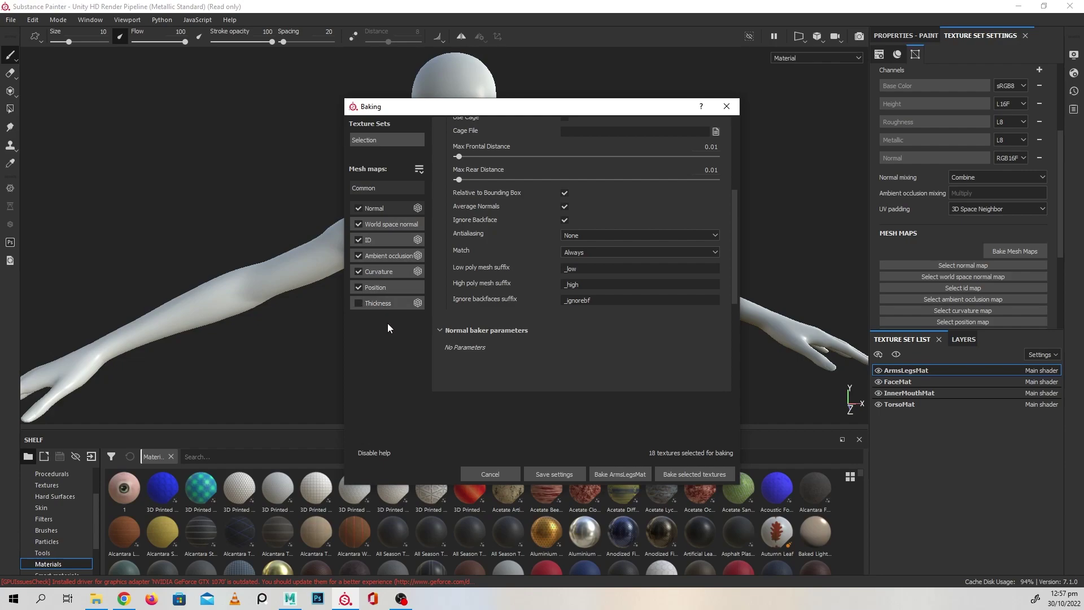
pyautogui.click(358, 287)
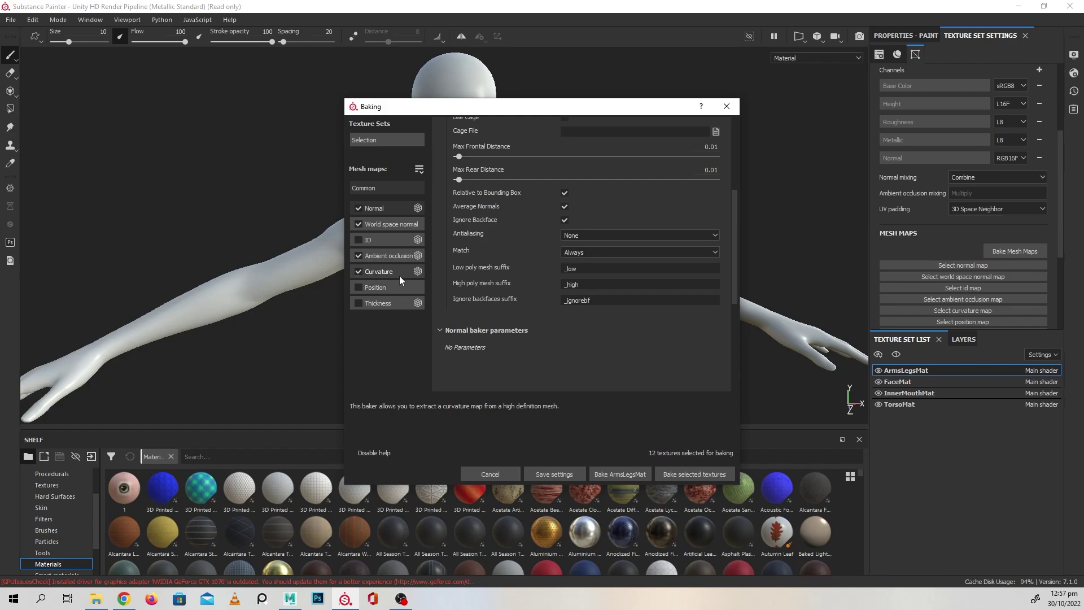
# Bake the 12 selected mesh maps and dismiss the finished report
pyautogui.click(713, 473)
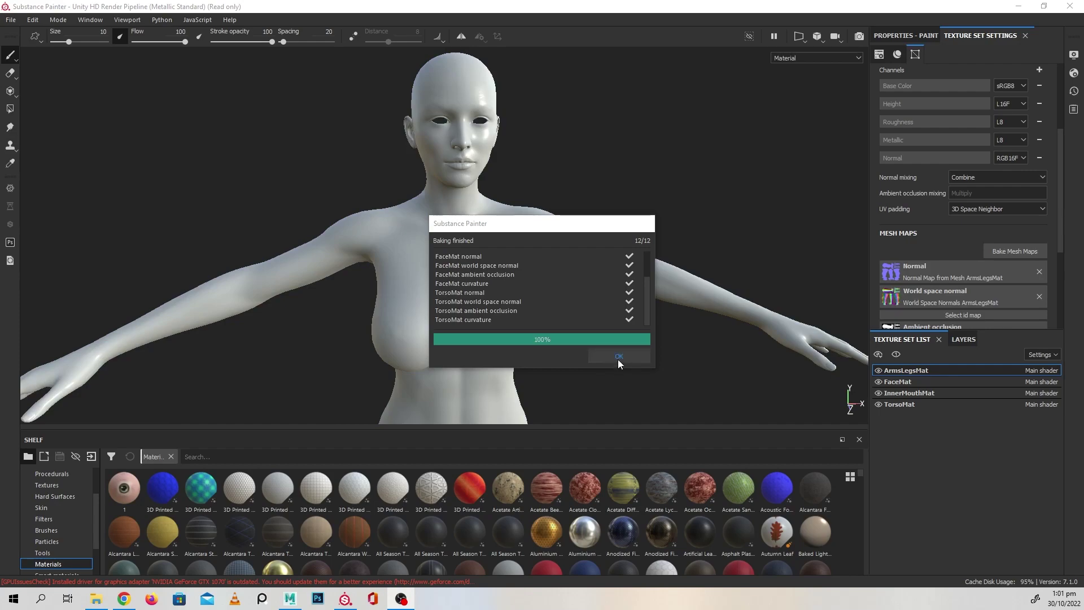
pyautogui.click(618, 356)
pyautogui.scroll(5, 551, 307)
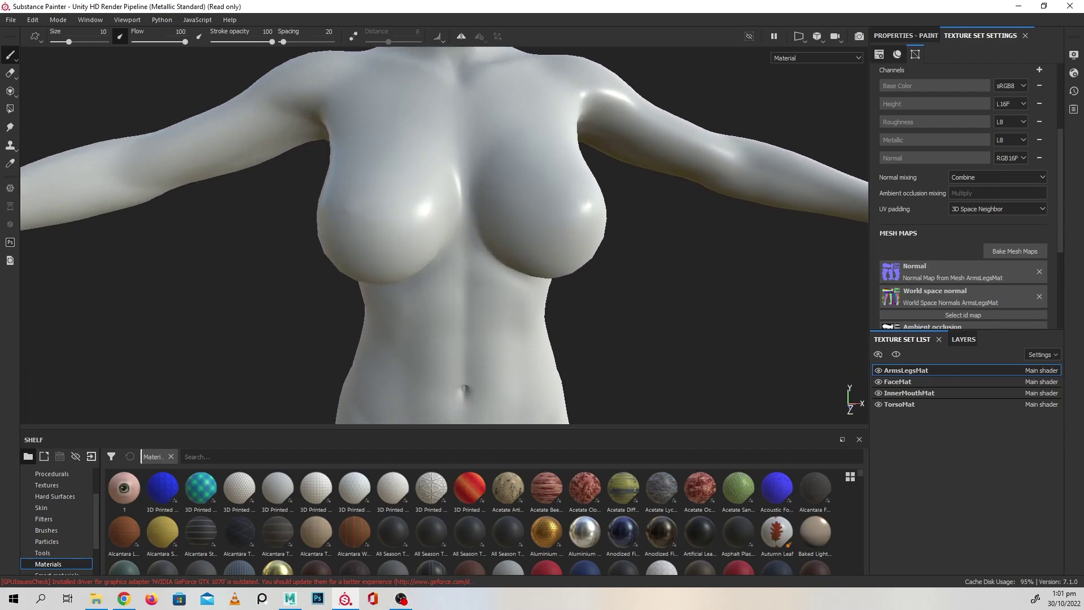
pyautogui.scroll(5, 531, 209)
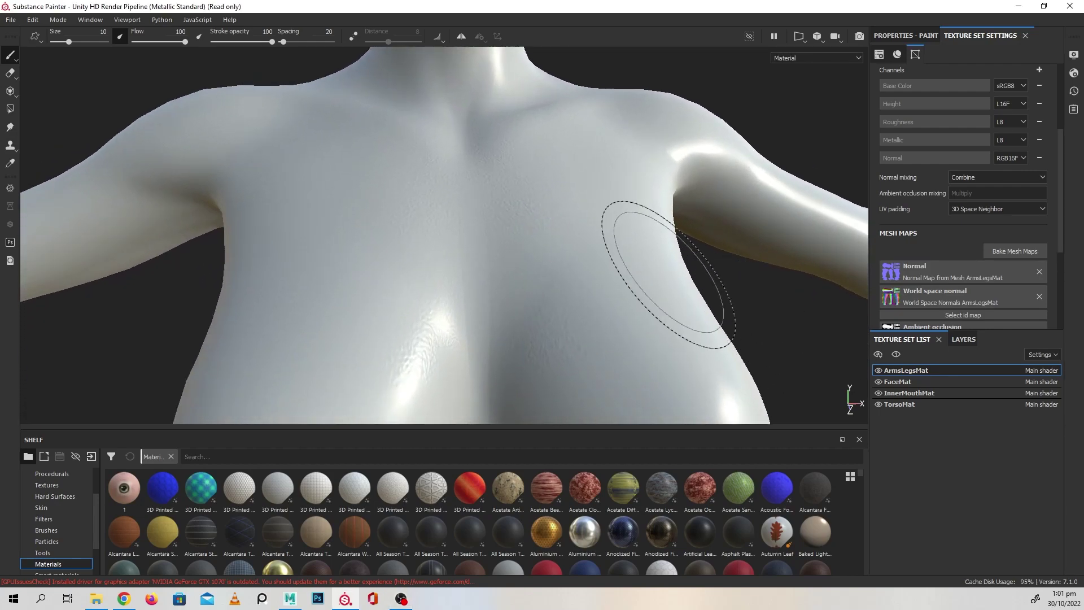
pyautogui.scroll(-2, 599, 206)
# Inspect the baked lip creases up close, then select the FaceMat texture set
pyautogui.keyDown('alt'); pyautogui.moveTo(544, 73); pyautogui.dragTo(631, 320, button='middle'); pyautogui.keyUp('alt')
pyautogui.scroll(3, 632, 319)
pyautogui.keyDown('alt'); pyautogui.moveTo(632, 320); pyautogui.dragTo(610, 295); pyautogui.keyUp('alt')
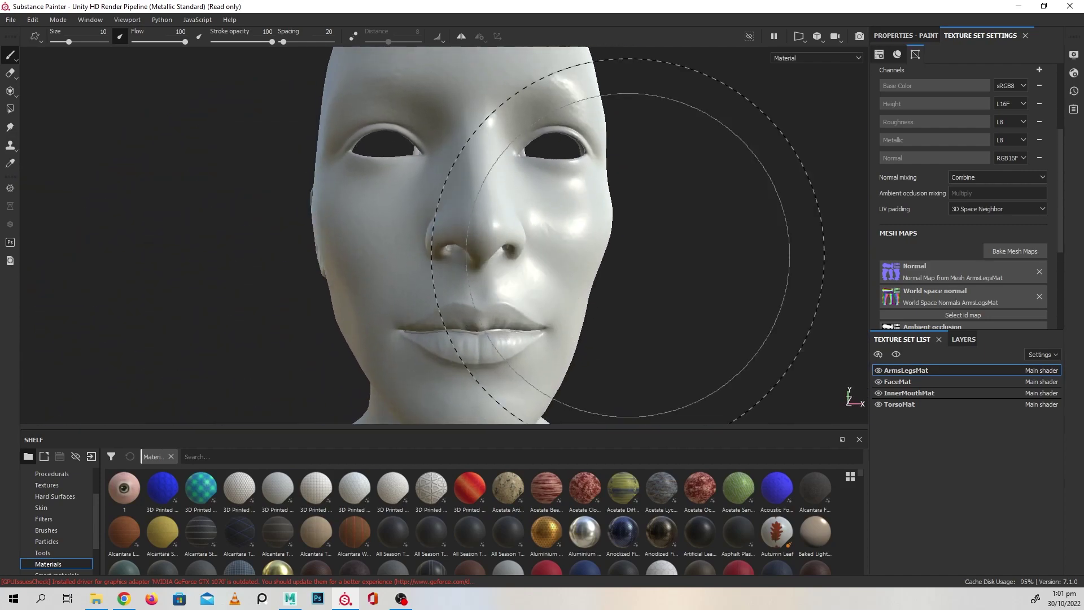
pyautogui.keyDown('alt'); pyautogui.moveTo(610, 295); pyautogui.dragTo(600, 213, button='middle'); pyautogui.keyUp('alt')
pyautogui.keyDown('alt'); pyautogui.moveTo(600, 213); pyautogui.dragTo(687, 303, button='right'); pyautogui.keyUp('alt')
pyautogui.keyDown('alt'); pyautogui.moveTo(687, 302); pyautogui.dragTo(615, 273); pyautogui.keyUp('alt')
pyautogui.keyDown('alt'); pyautogui.moveTo(616, 274); pyautogui.dragTo(585, 230, button='middle'); pyautogui.keyUp('alt')
pyautogui.keyDown('alt'); pyautogui.moveTo(586, 229); pyautogui.dragTo(644, 257, button='right'); pyautogui.keyUp('alt')
pyautogui.keyDown('alt'); pyautogui.moveTo(644, 257); pyautogui.dragTo(581, 299); pyautogui.keyUp('alt')
pyautogui.keyDown('alt'); pyautogui.moveTo(581, 299); pyautogui.dragTo(605, 303, button='middle'); pyautogui.keyUp('alt')
pyautogui.keyDown('alt'); pyautogui.moveTo(604, 302); pyautogui.dragTo(650, 299, button='right'); pyautogui.keyUp('alt')
pyautogui.keyDown('alt'); pyautogui.moveTo(649, 300); pyautogui.dragTo(720, 285); pyautogui.keyUp('alt')
pyautogui.keyDown('alt'); pyautogui.moveTo(720, 285); pyautogui.dragTo(757, 303, button='right'); pyautogui.keyUp('alt')
pyautogui.keyDown('alt'); pyautogui.moveTo(602, 256); pyautogui.dragTo(629, 246, button='middle'); pyautogui.keyUp('alt')
pyautogui.keyDown('alt'); pyautogui.moveTo(628, 246); pyautogui.dragTo(473, 230, button='right'); pyautogui.keyUp('alt')
pyautogui.keyDown('alt'); pyautogui.moveTo(587, 229); pyautogui.dragTo(532, 227); pyautogui.keyUp('alt')
pyautogui.keyDown('alt'); pyautogui.moveTo(595, 259); pyautogui.dragTo(571, 258, button='middle'); pyautogui.keyUp('alt')
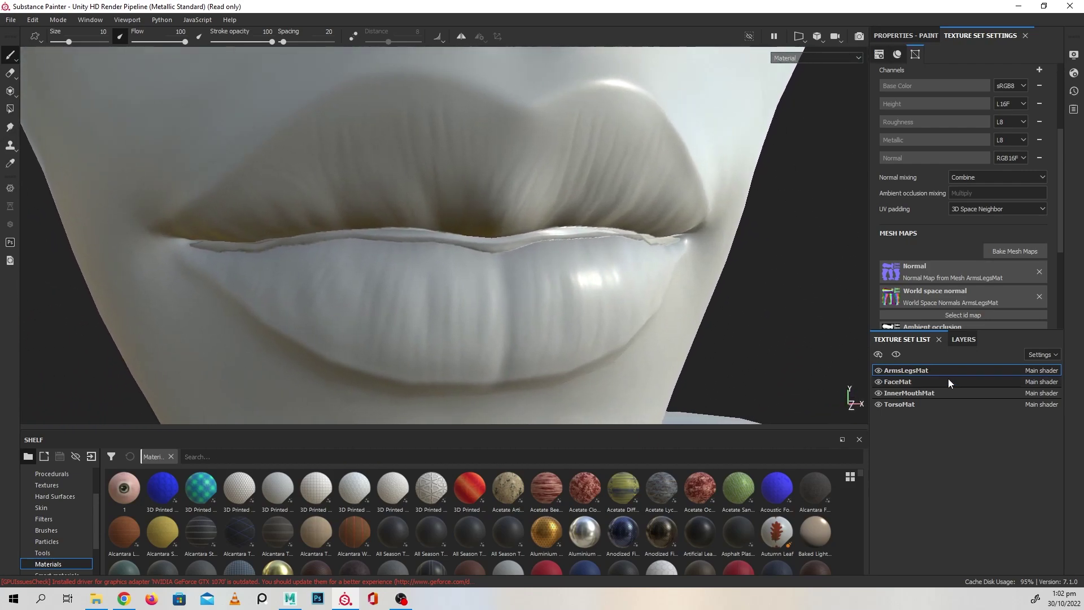
pyautogui.click(907, 384)
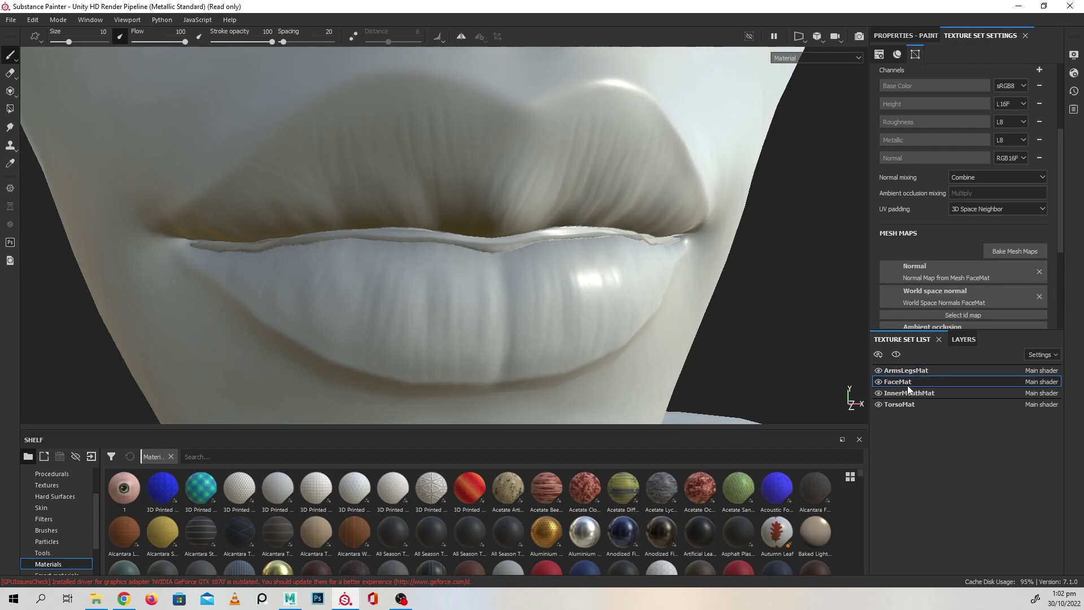
# Add a FaceMat fill layer with color, height, roughness and metallic off, plus a black mask
pyautogui.click(970, 342)
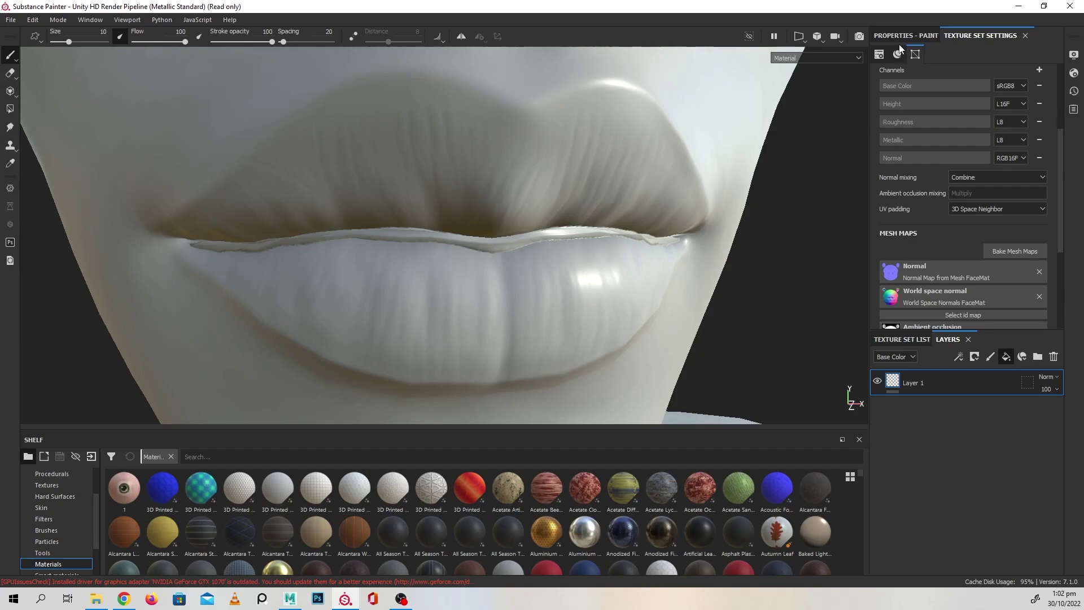
pyautogui.click(912, 32)
pyautogui.scroll(-1, 990, 226)
pyautogui.click(999, 201)
pyautogui.click(963, 201)
pyautogui.click(927, 201)
pyautogui.click(892, 201)
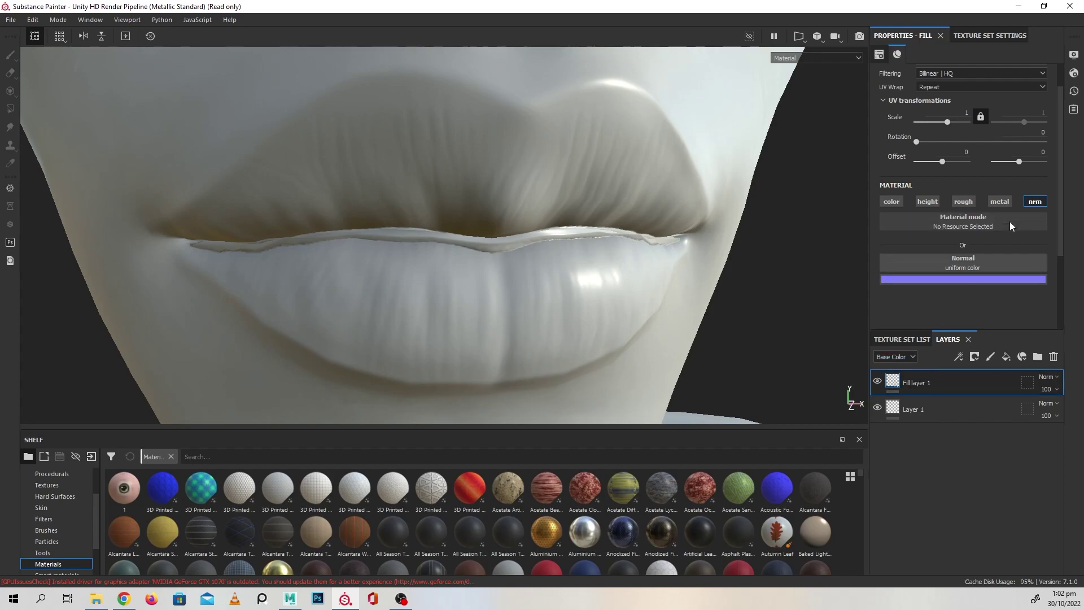
pyautogui.rightClick(936, 390)
pyautogui.click(953, 26)
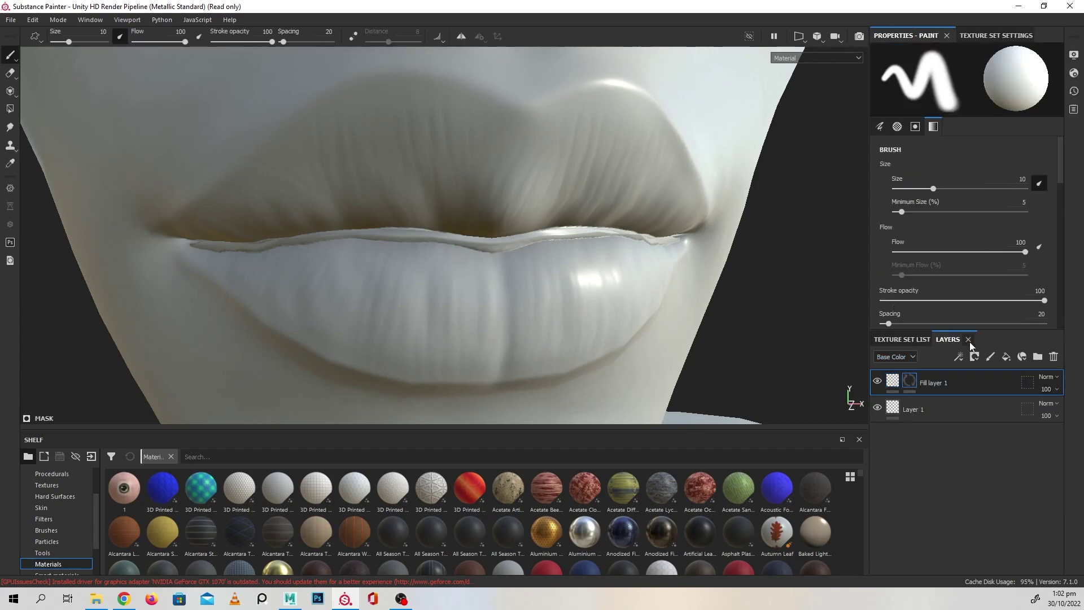
# Choose the Basic Soft brush and shrink it to size 0.13
pyautogui.click(42, 529)
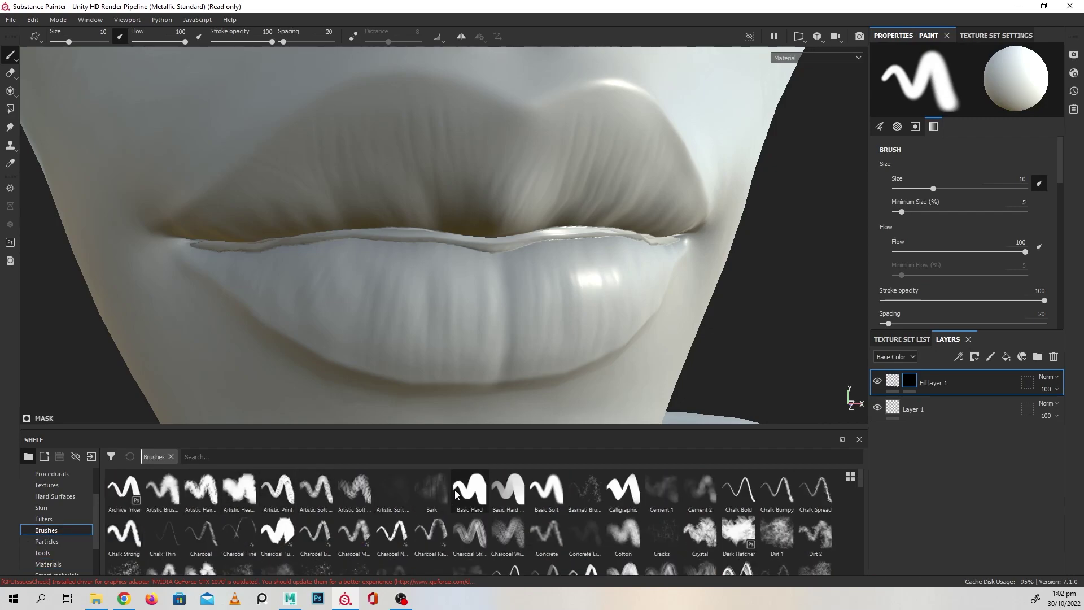
pyautogui.click(546, 489)
pyautogui.keyDown('ctrl'); pyautogui.moveTo(447, 213); pyautogui.dragTo(304, 214, button='right'); pyautogui.keyUp('ctrl')
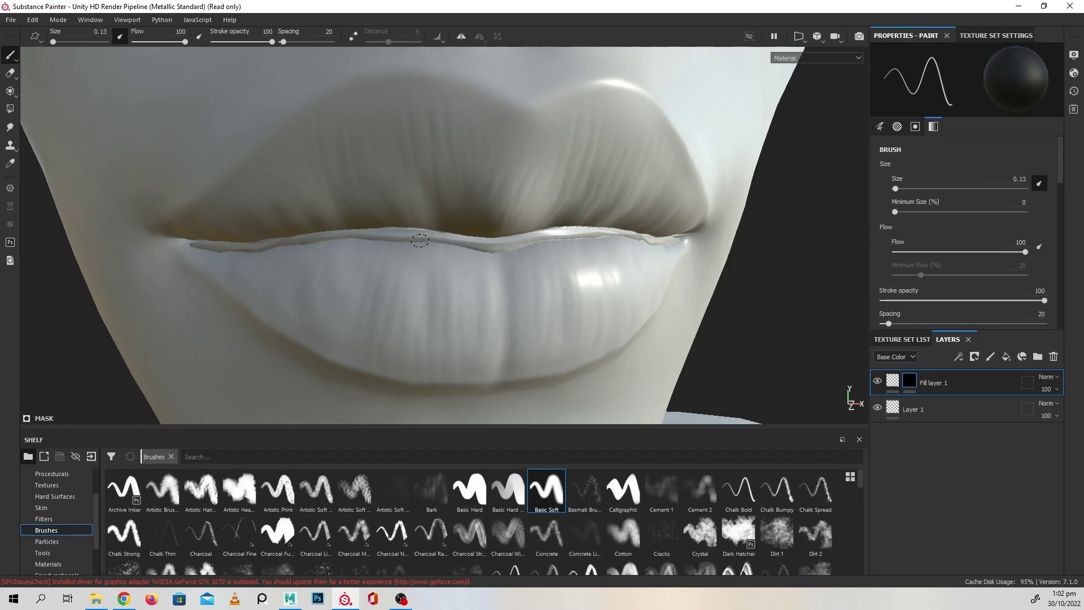
pyautogui.keyDown('alt'); pyautogui.moveTo(254, 256); pyautogui.dragTo(247, 253); pyautogui.keyUp('alt')
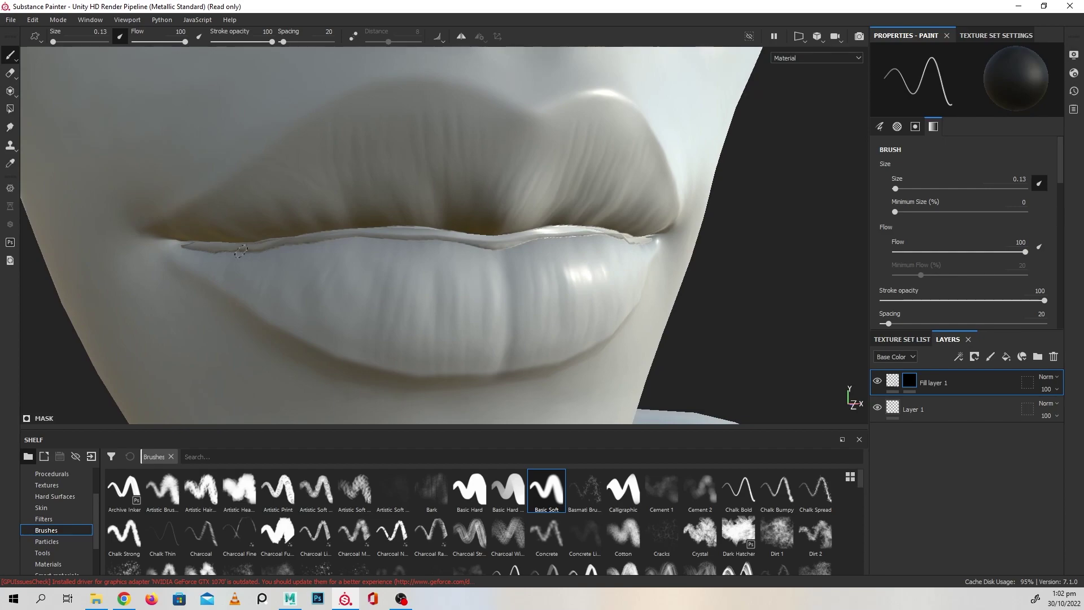
pyautogui.moveTo(545, 245)
pyautogui.keyDown('alt'); pyautogui.mouseDown()
pyautogui.moveTo(530, 256)
pyautogui.moveTo(521, 241)
pyautogui.mouseUp(); pyautogui.keyUp('alt')
pyautogui.keyDown('alt'); pyautogui.moveTo(629, 242); pyautogui.dragTo(579, 297); pyautogui.keyUp('alt')
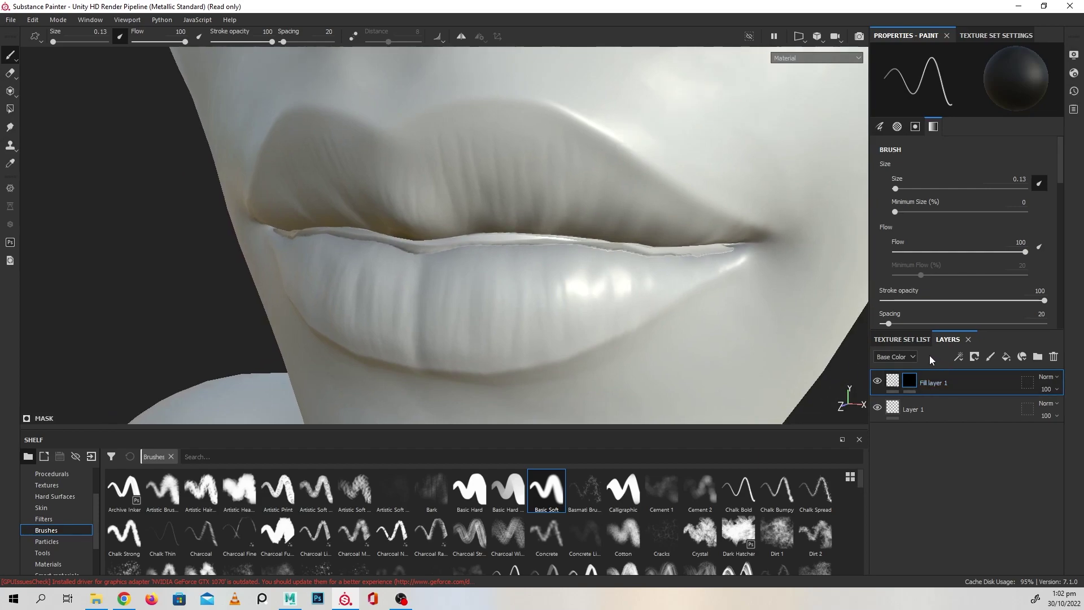
# Enable height on Fill layer 1 and make its mask the painting target
pyautogui.click(917, 338)
pyautogui.click(963, 339)
pyautogui.click(892, 384)
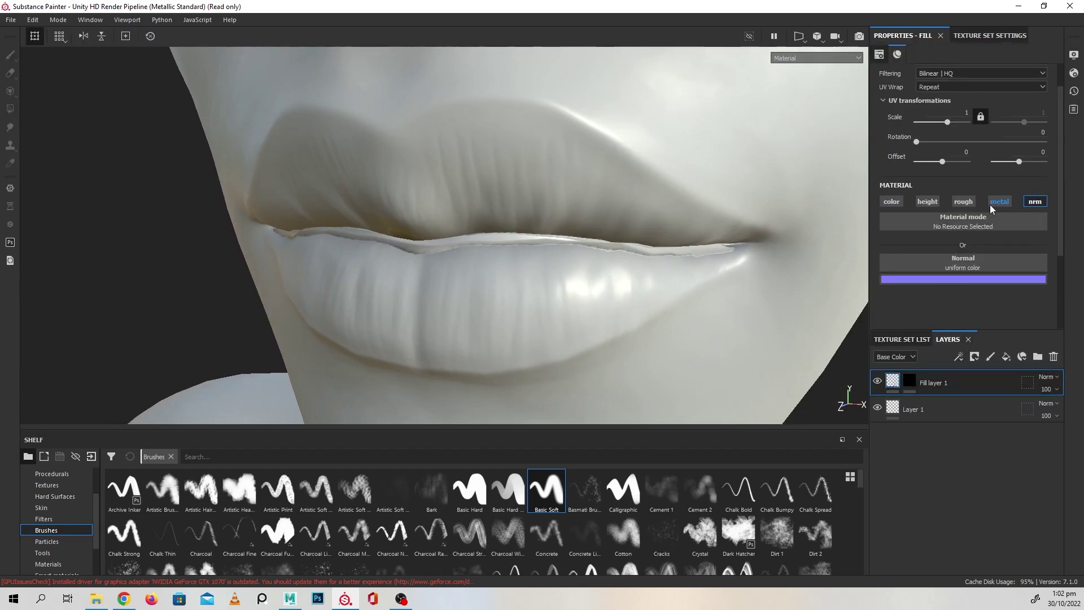
pyautogui.click(927, 202)
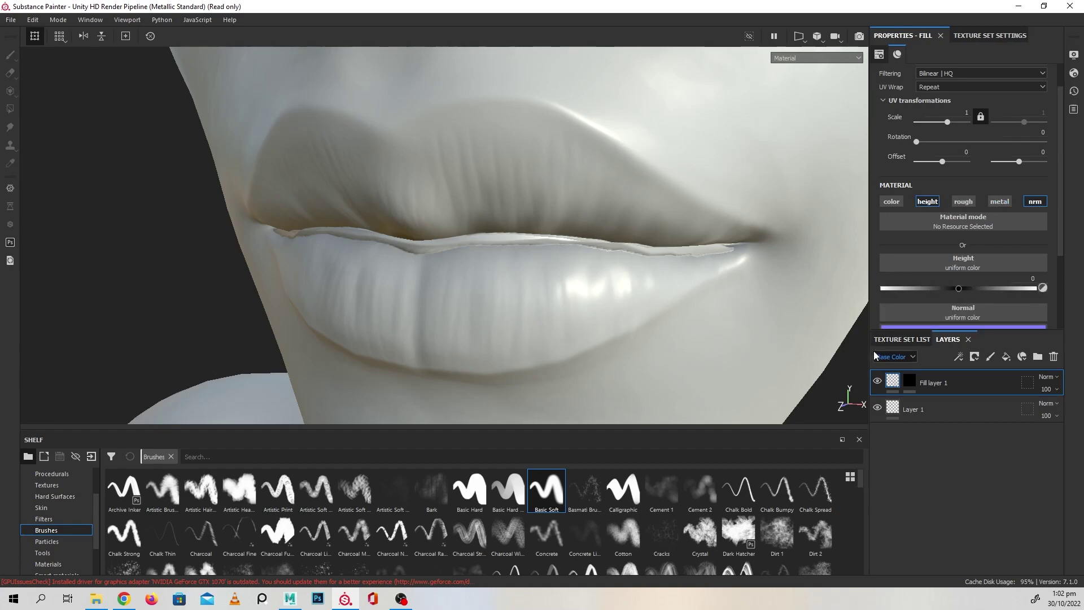
pyautogui.click(913, 387)
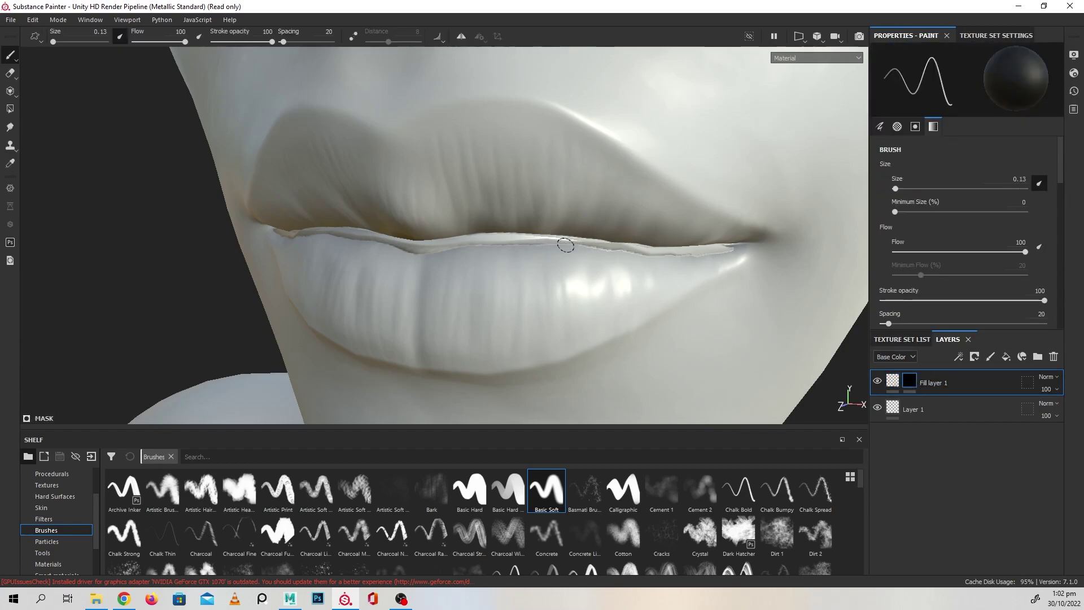
pyautogui.click(894, 387)
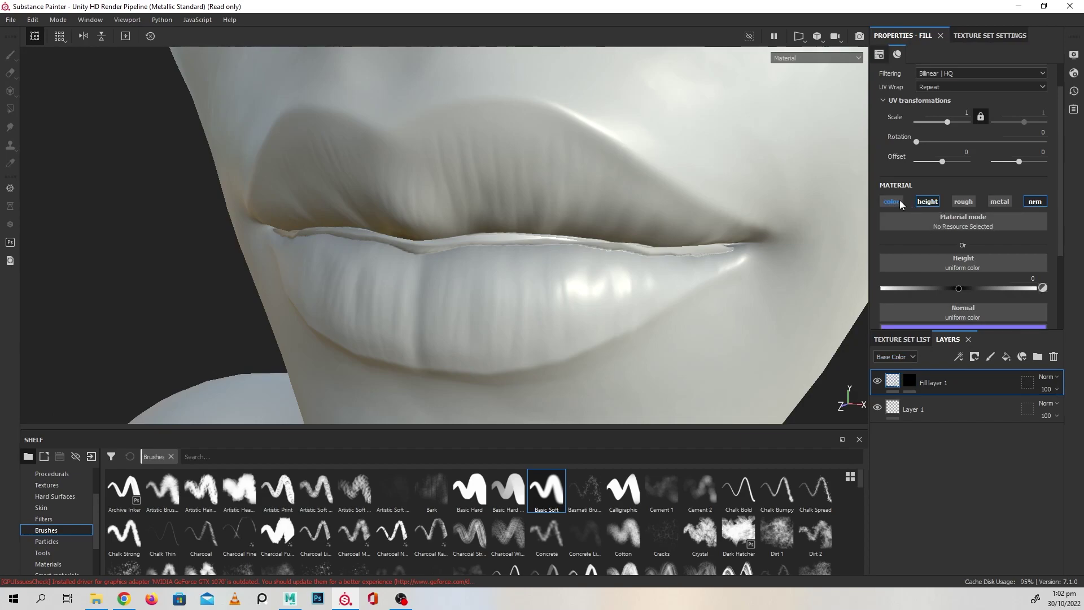
pyautogui.click(910, 381)
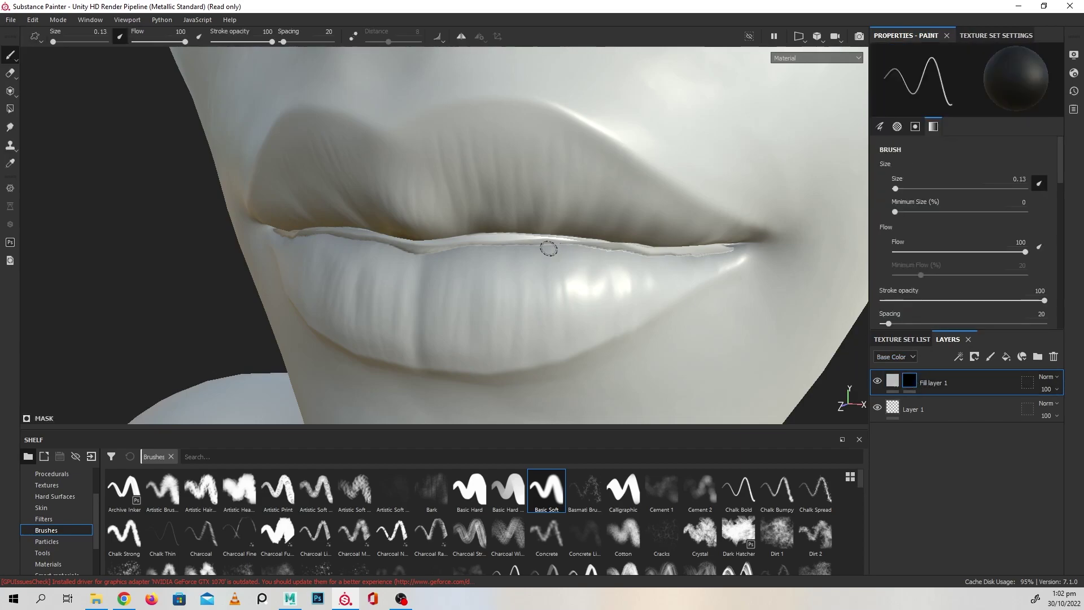
pyautogui.keyDown('alt'); pyautogui.moveTo(605, 276); pyautogui.dragTo(675, 269); pyautogui.keyUp('alt')
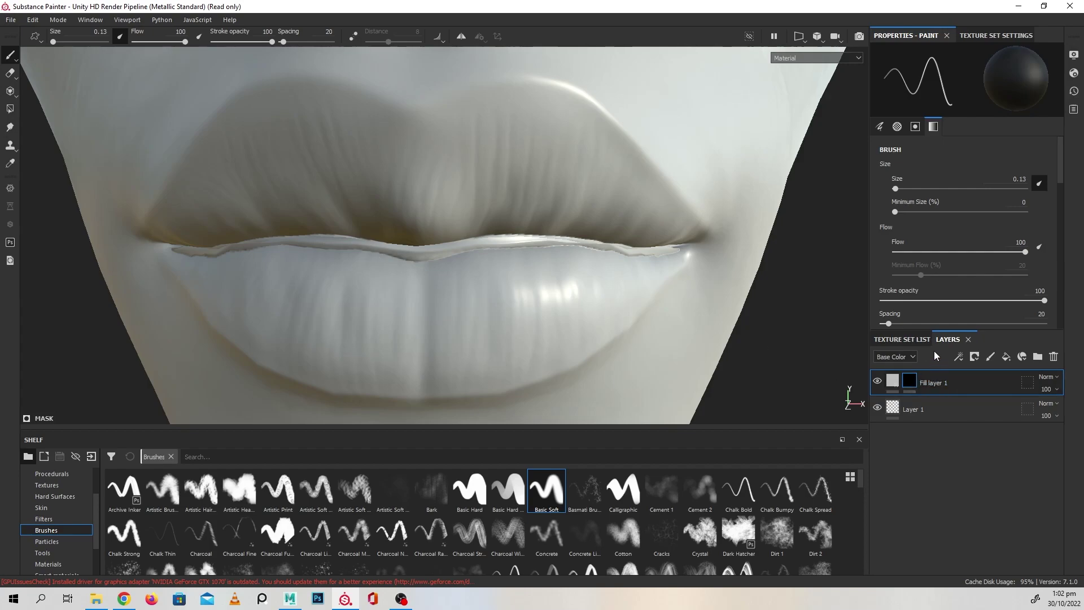
pyautogui.click(905, 339)
pyautogui.click(969, 339)
pyautogui.scroll(-2, 939, 309)
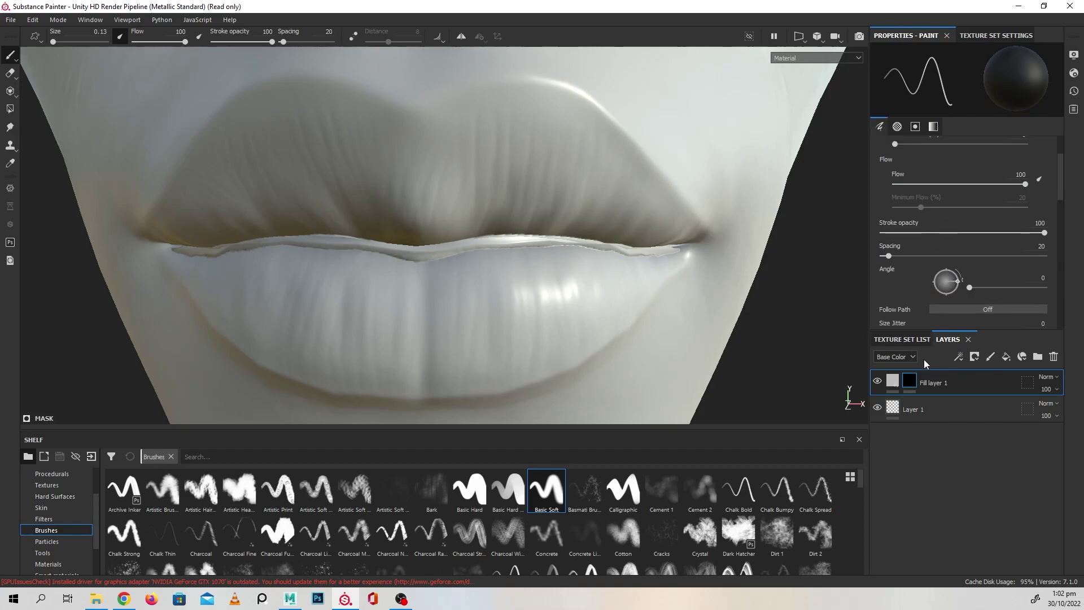
# Remove FaceMat's curvature, ambient occlusion, world space normal and normal mesh maps
pyautogui.click(913, 338)
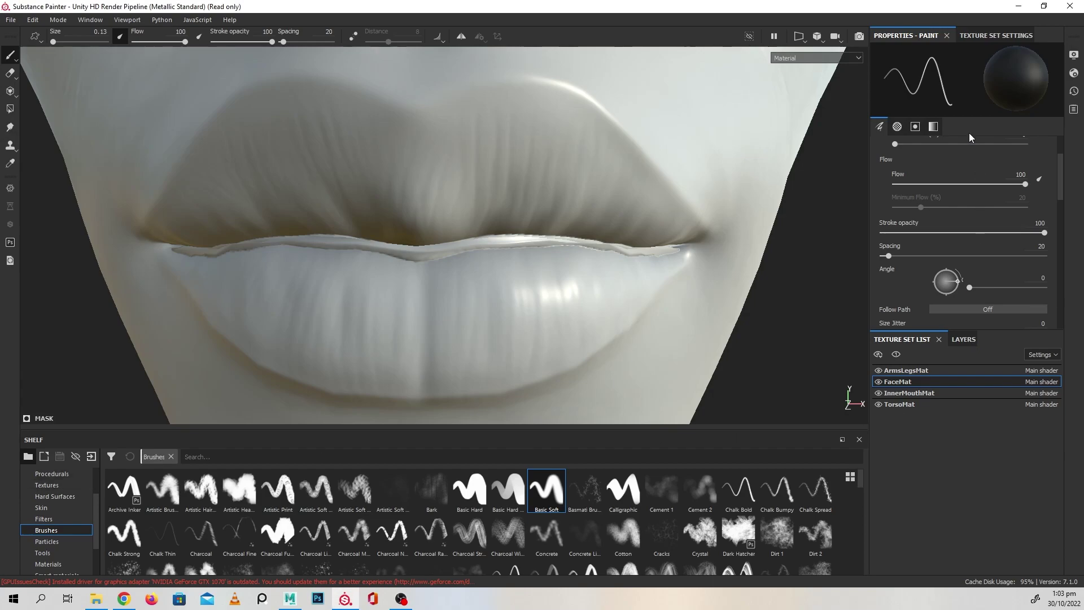
pyautogui.click(996, 35)
pyautogui.scroll(-2, 966, 232)
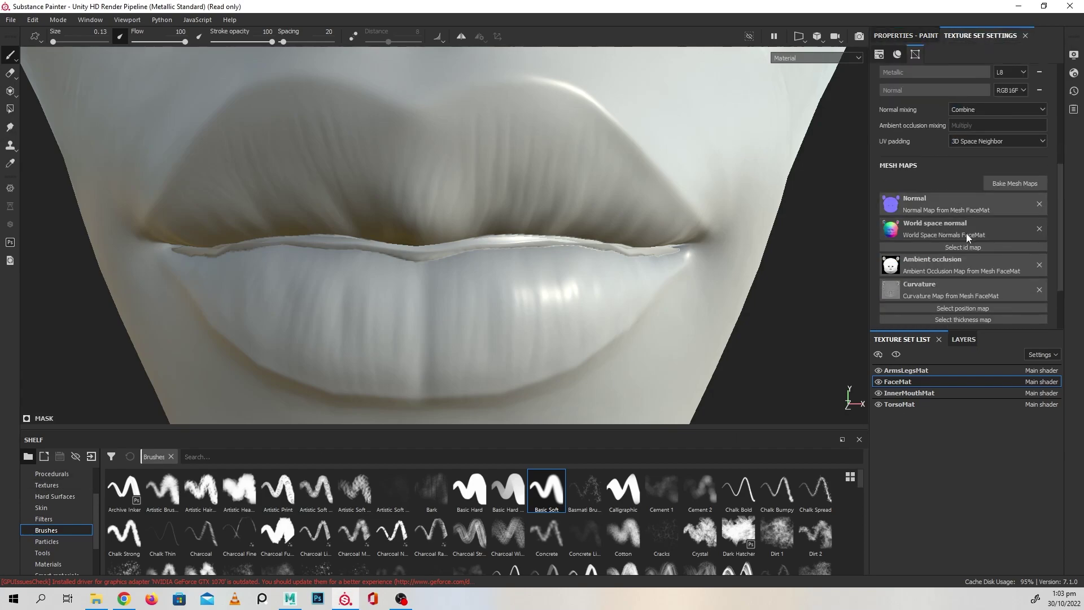
pyautogui.scroll(-1, 940, 226)
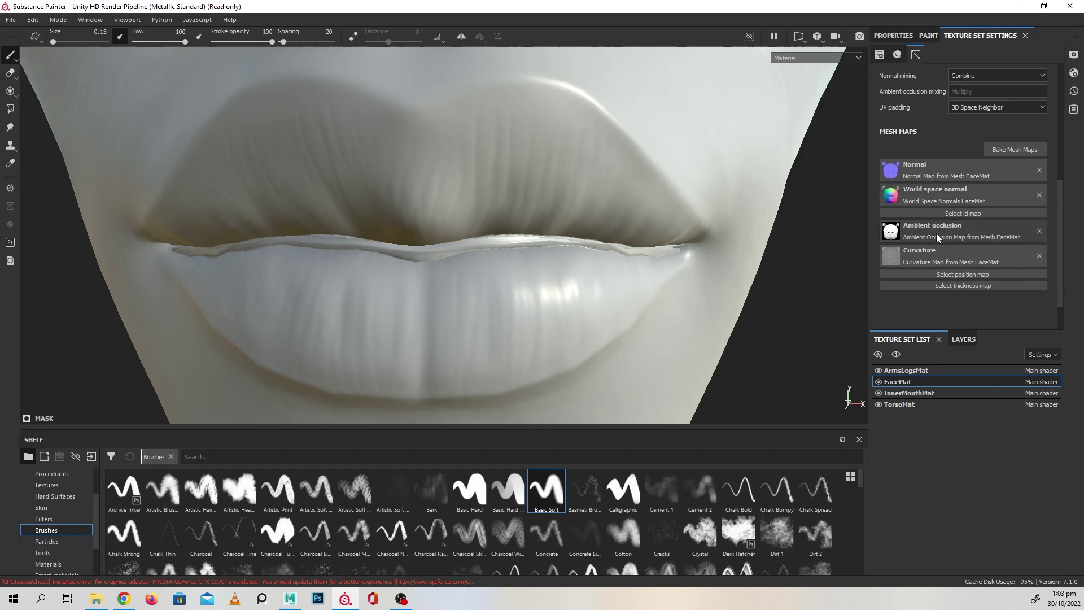
pyautogui.click(1038, 256)
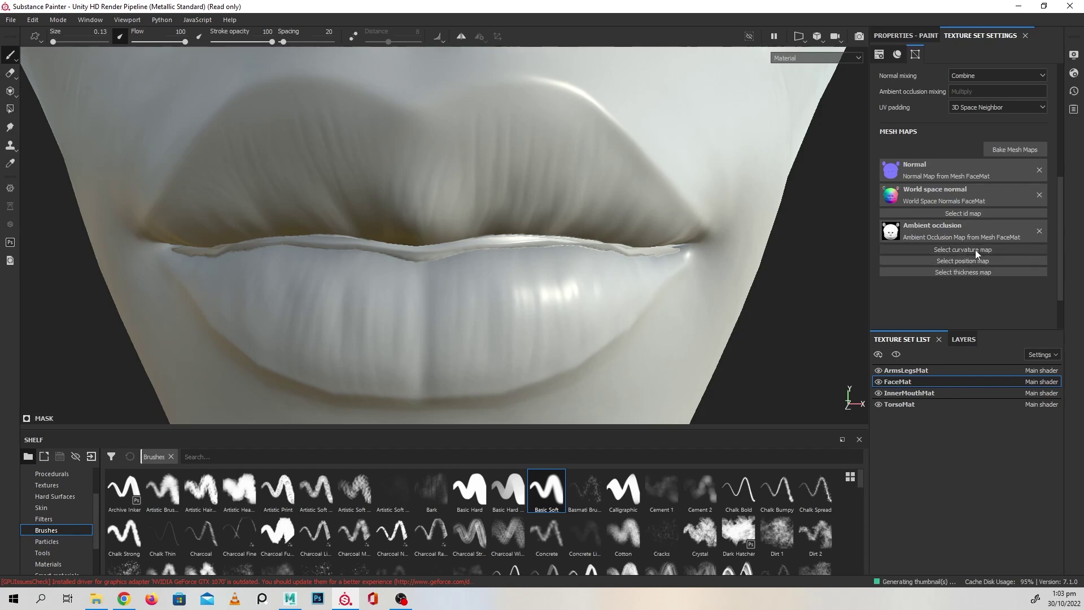
pyautogui.click(1039, 228)
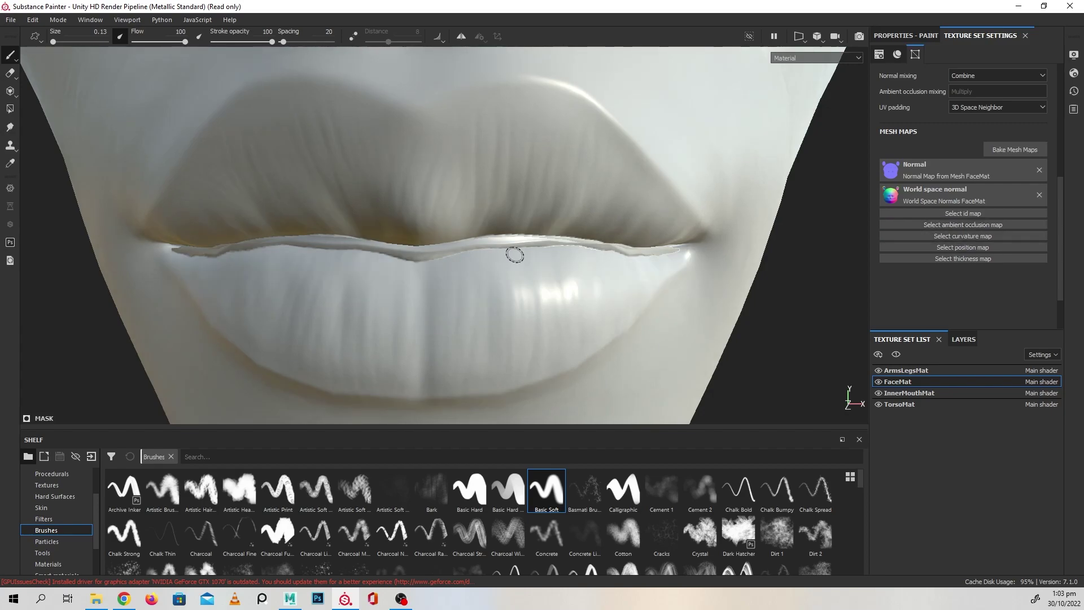
pyautogui.click(1039, 195)
pyautogui.click(1039, 170)
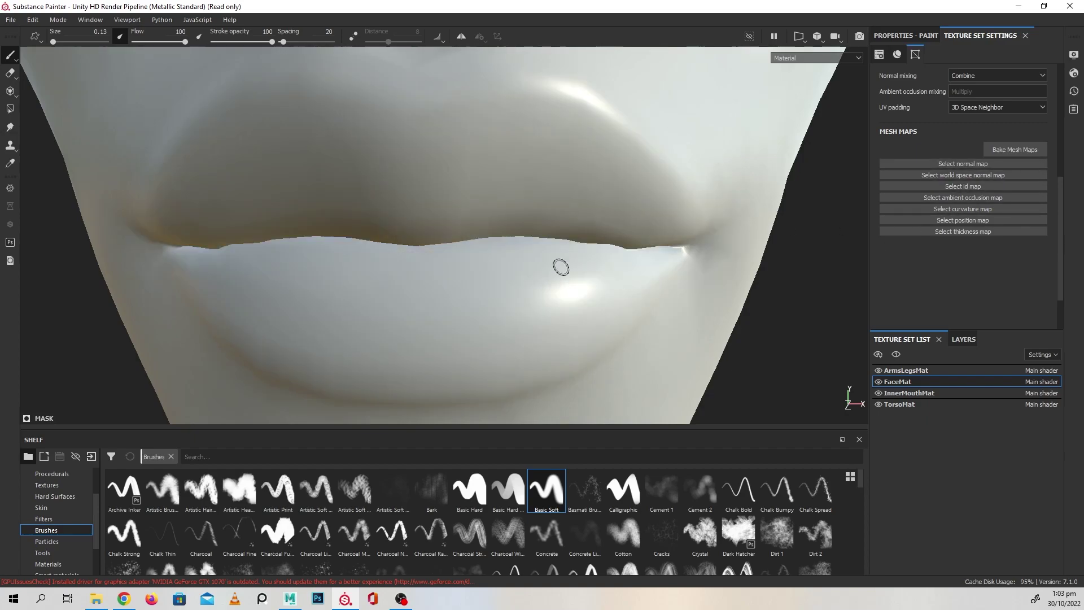
# Orbit around the head and shoulders to check the now-smooth face
pyautogui.keyDown('alt'); pyautogui.moveTo(483, 239); pyautogui.dragTo(663, 276, button='right'); pyautogui.keyUp('alt')
pyautogui.keyDown('alt'); pyautogui.moveTo(663, 276); pyautogui.dragTo(459, 268); pyautogui.keyUp('alt')
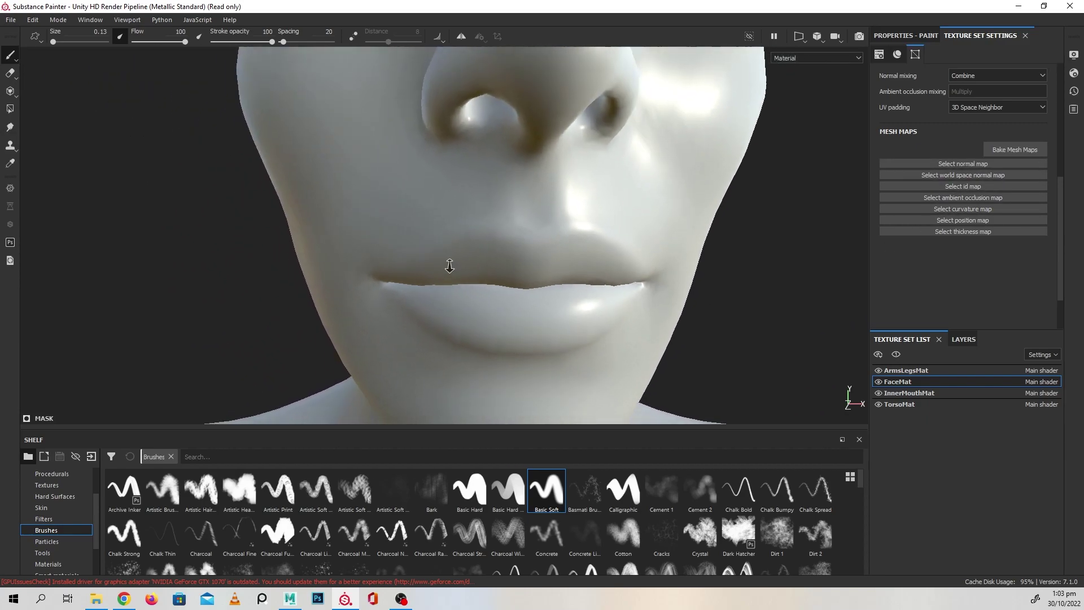
pyautogui.keyDown('alt'); pyautogui.moveTo(460, 269); pyautogui.dragTo(568, 297, button='right'); pyautogui.keyUp('alt')
pyautogui.keyDown('alt'); pyautogui.moveTo(568, 298); pyautogui.dragTo(777, 318); pyautogui.keyUp('alt')
pyautogui.keyDown('alt'); pyautogui.moveTo(777, 318); pyautogui.dragTo(589, 308, button='right'); pyautogui.keyUp('alt')
pyautogui.keyDown('alt'); pyautogui.moveTo(589, 308); pyautogui.dragTo(593, 297, button='middle'); pyautogui.keyUp('alt')
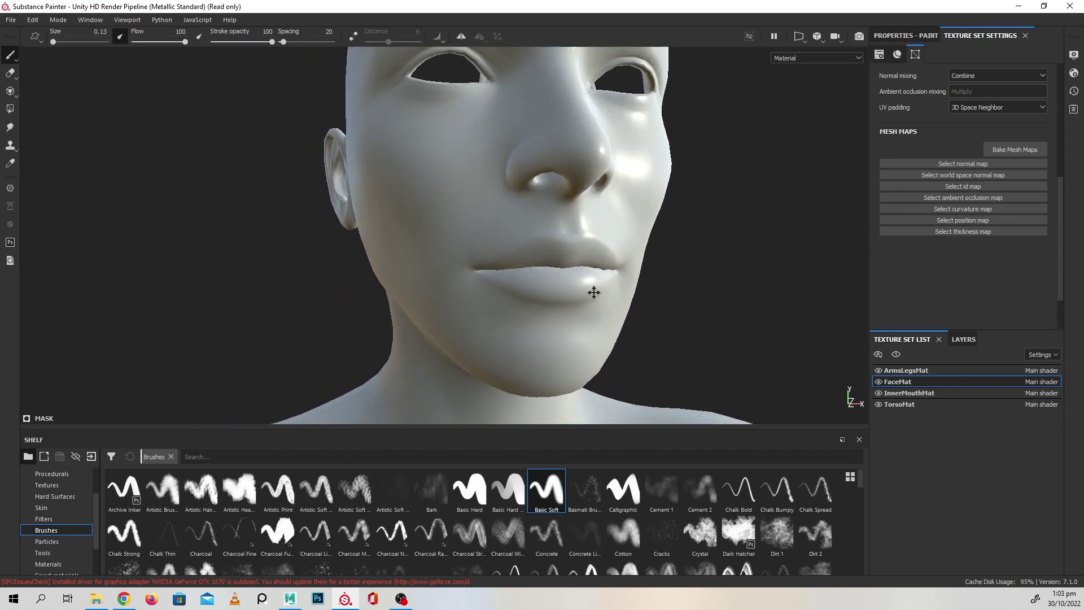
pyautogui.keyDown('alt'); pyautogui.moveTo(592, 298); pyautogui.dragTo(573, 276, button='right'); pyautogui.keyUp('alt')
pyautogui.keyDown('alt'); pyautogui.moveTo(573, 277); pyautogui.dragTo(579, 288, button='middle'); pyautogui.keyUp('alt')
pyautogui.keyDown('alt'); pyautogui.moveTo(579, 288); pyautogui.dragTo(610, 314); pyautogui.keyUp('alt')
pyautogui.keyDown('alt'); pyautogui.moveTo(610, 315); pyautogui.dragTo(668, 300, button='middle'); pyautogui.keyUp('alt')
pyautogui.keyDown('alt'); pyautogui.moveTo(668, 300); pyautogui.dragTo(554, 300, button='right'); pyautogui.keyUp('alt')
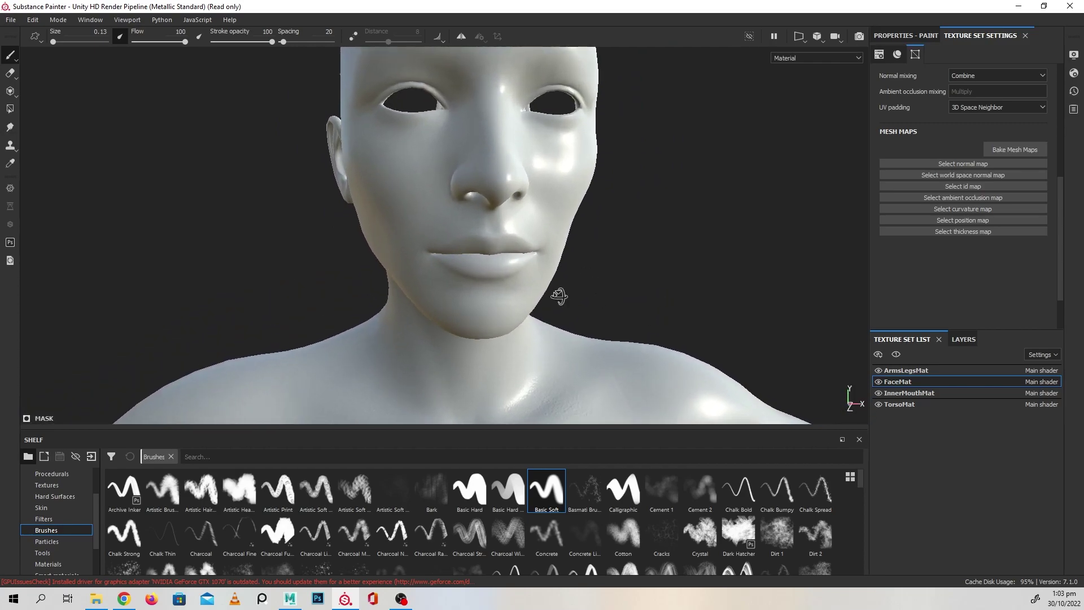
pyautogui.keyDown('alt'); pyautogui.moveTo(554, 300); pyautogui.dragTo(791, 293); pyautogui.keyUp('alt')
pyautogui.keyDown('alt'); pyautogui.moveTo(362, 226); pyautogui.dragTo(831, 223); pyautogui.keyUp('alt')
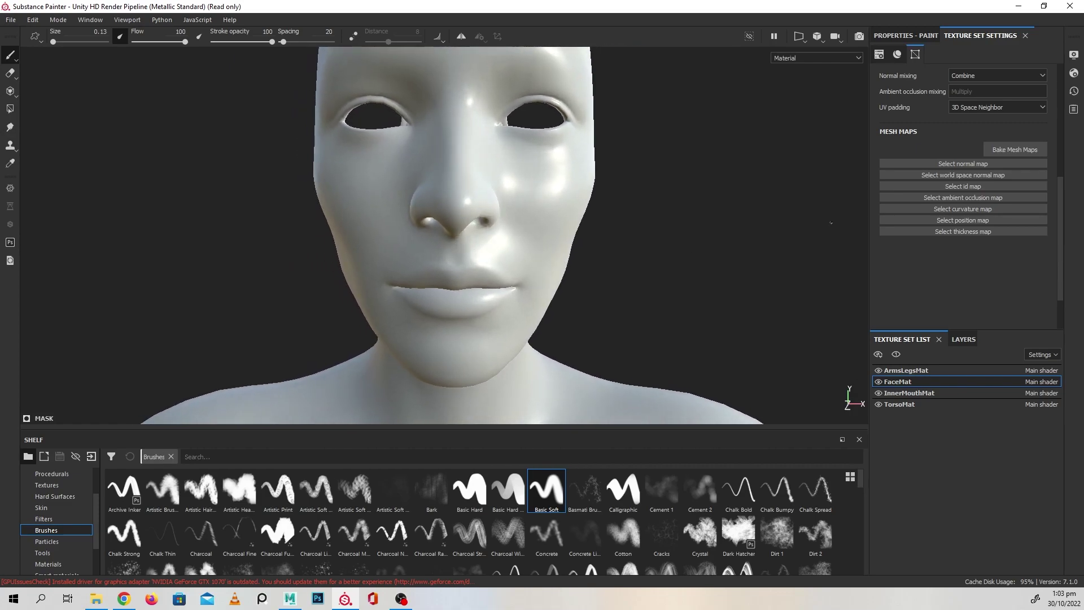
# In the mesh map baking settings, leave only the FaceMat texture set selected for baking
pyautogui.click(1015, 149)
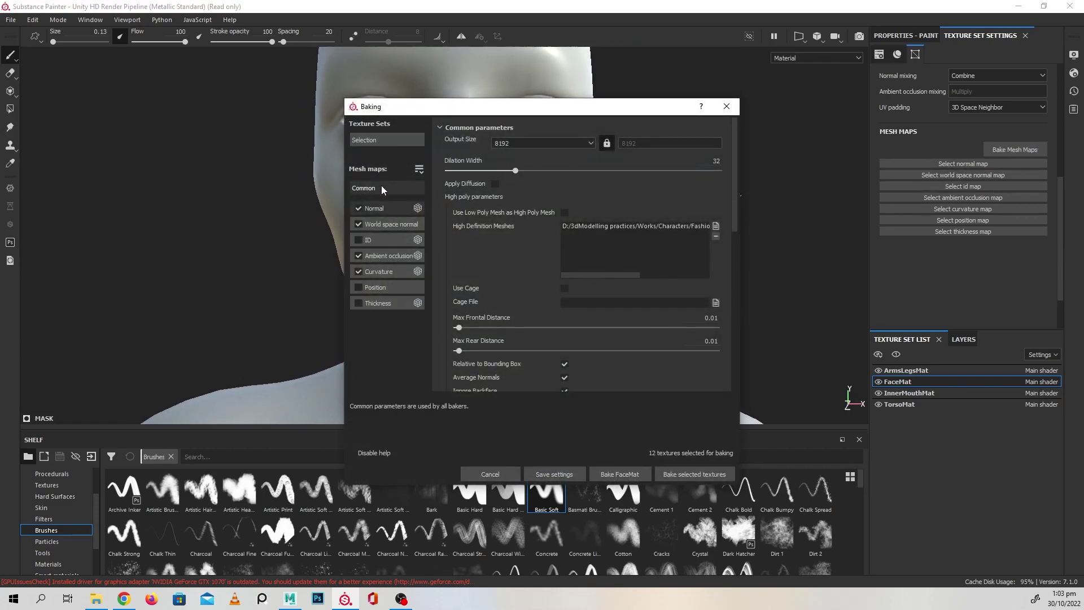
pyautogui.click(398, 140)
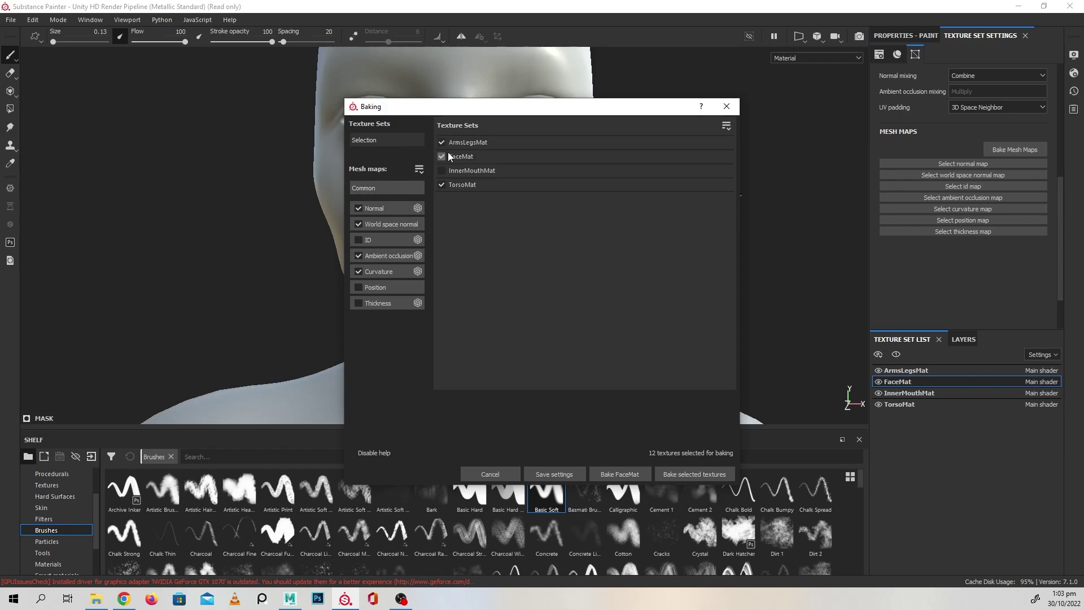
pyautogui.click(441, 185)
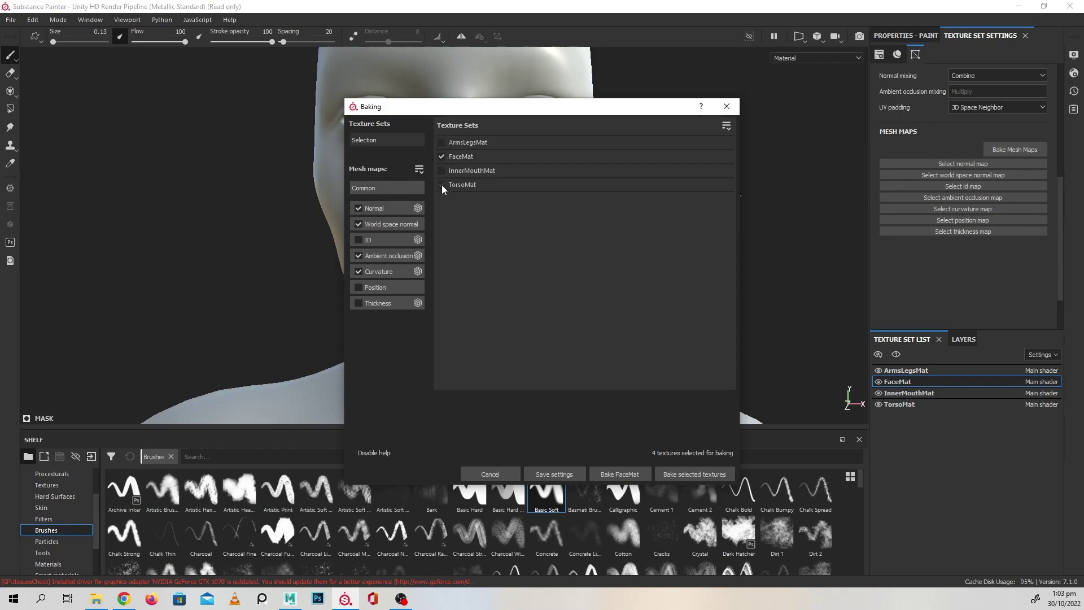
pyautogui.click(393, 190)
# Set Max Frontal and Max Rear Distance to 0.02 and antialiasing to Subsampling 2x2
pyautogui.scroll(-2, 547, 226)
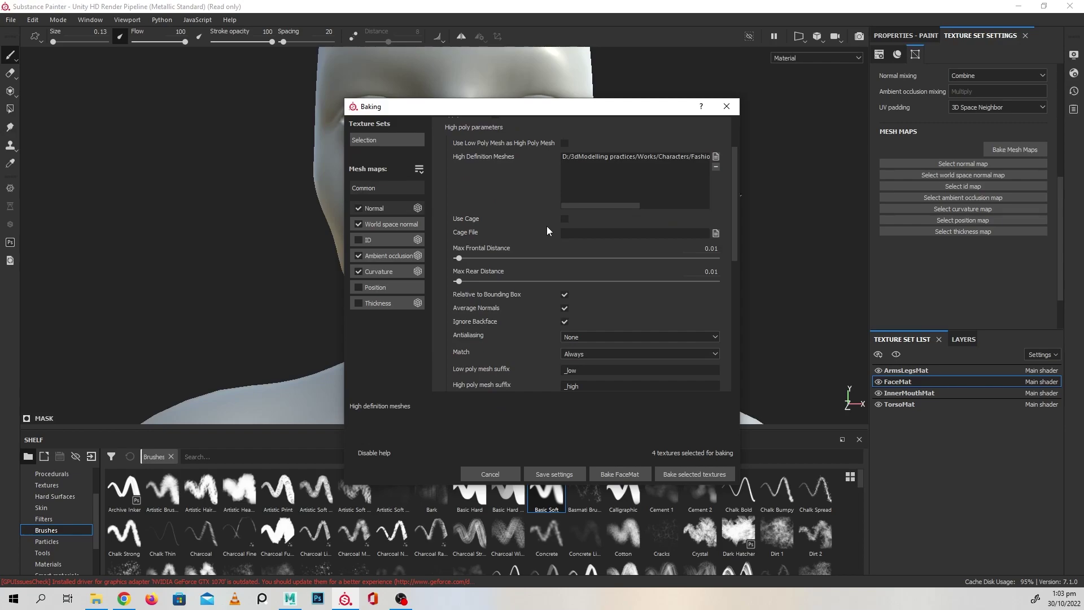
pyautogui.scroll(1, 546, 226)
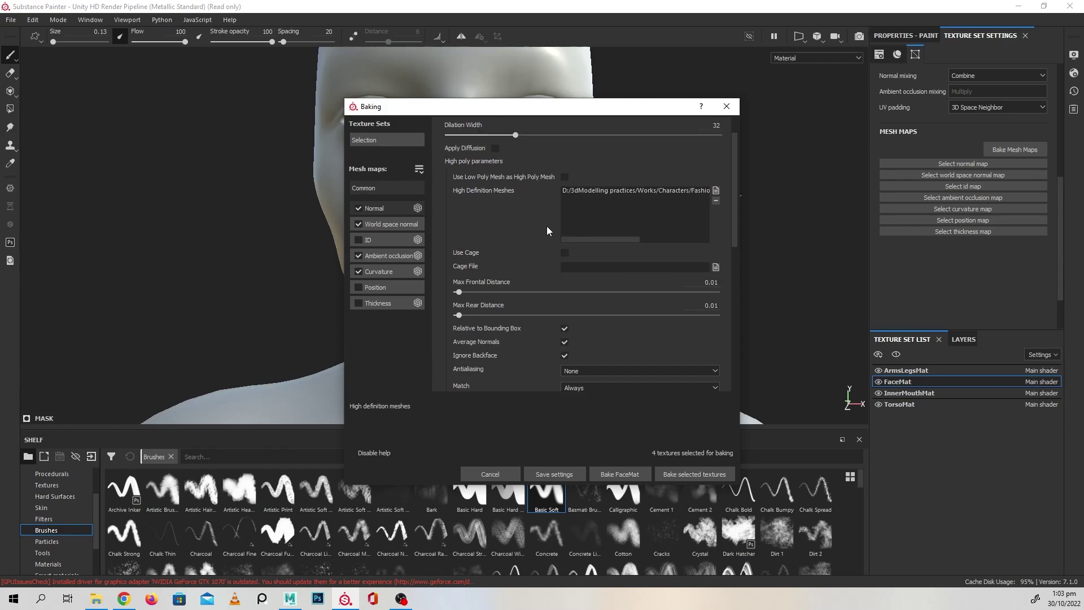
pyautogui.scroll(-1, 547, 227)
pyautogui.scroll(-3, 547, 227)
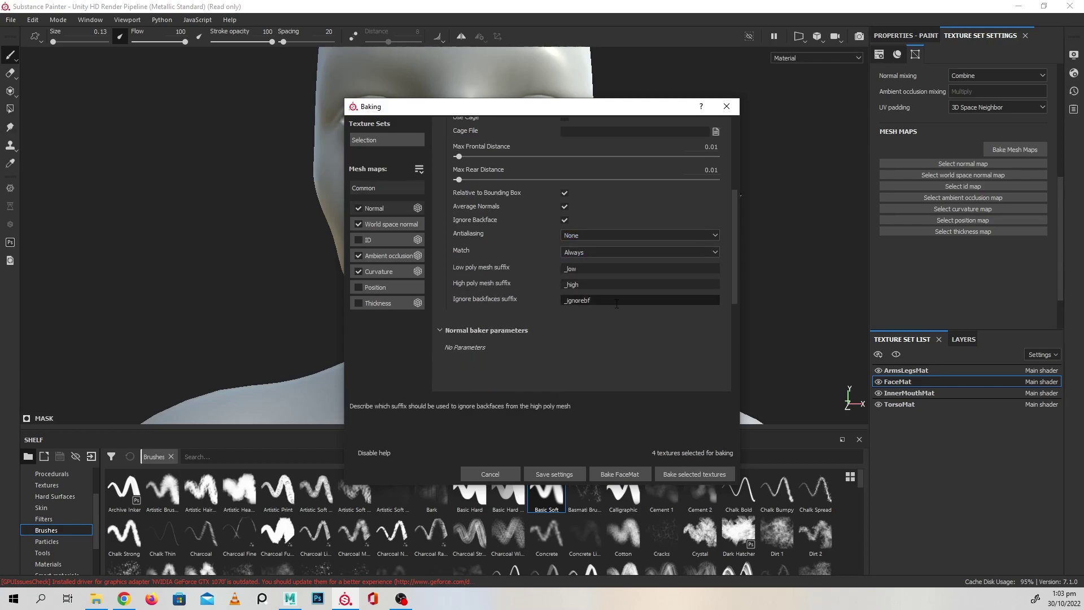
pyautogui.scroll(-1, 639, 338)
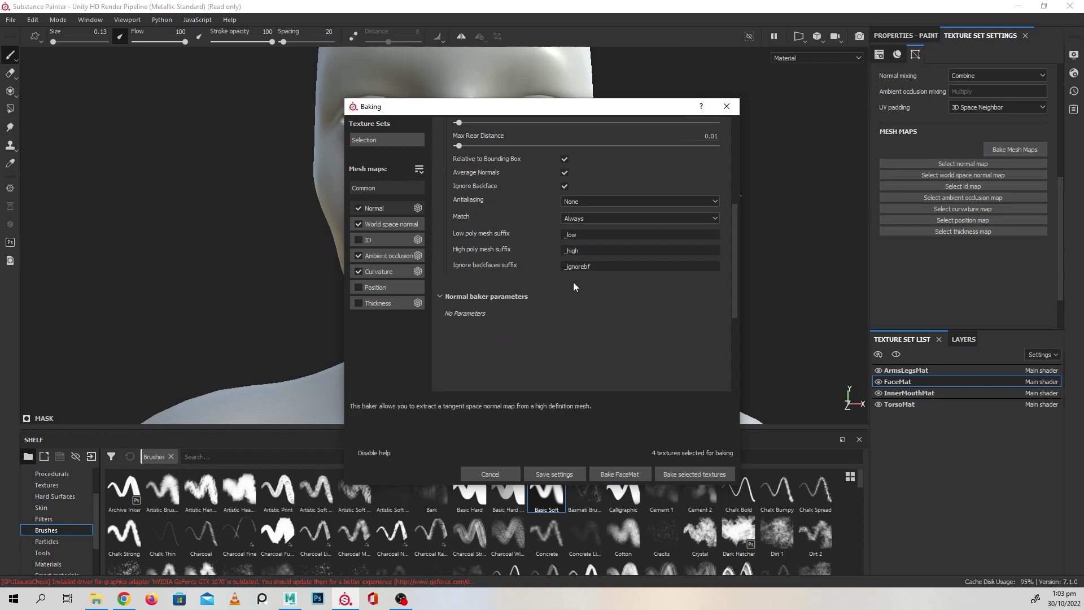
pyautogui.scroll(2, 574, 282)
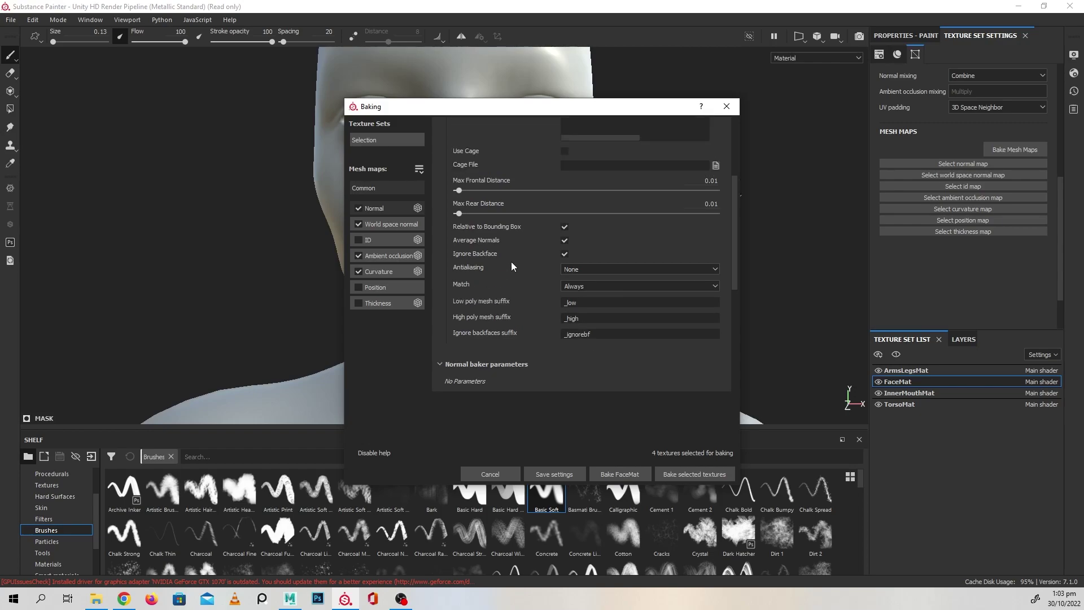
pyautogui.click(458, 190)
pyautogui.moveTo(701, 181); pyautogui.dragTo(720, 183)
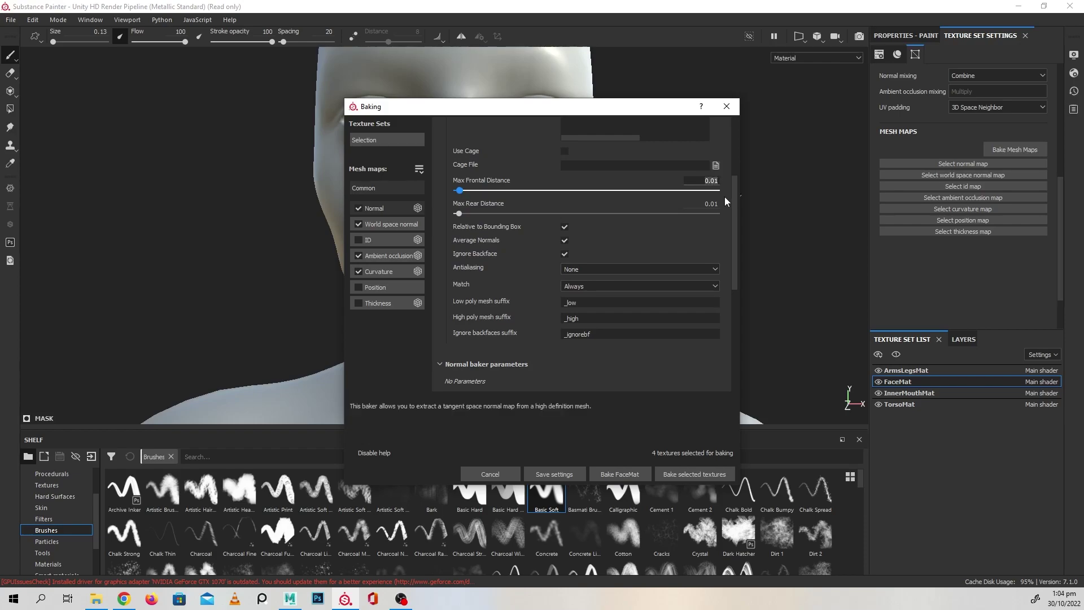
pyautogui.press('Tab')
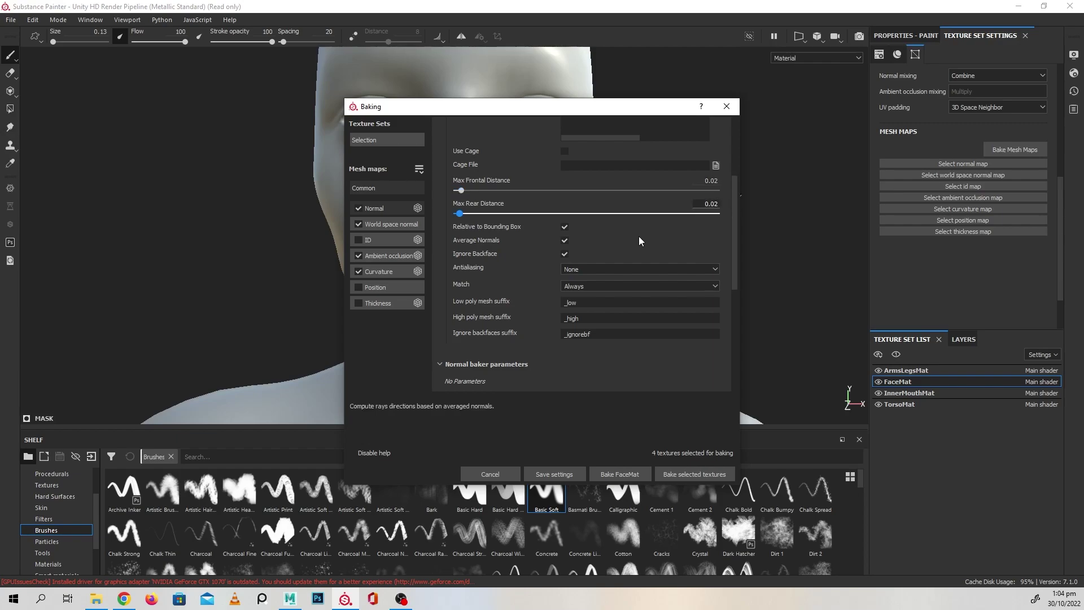
pyautogui.press('Return')
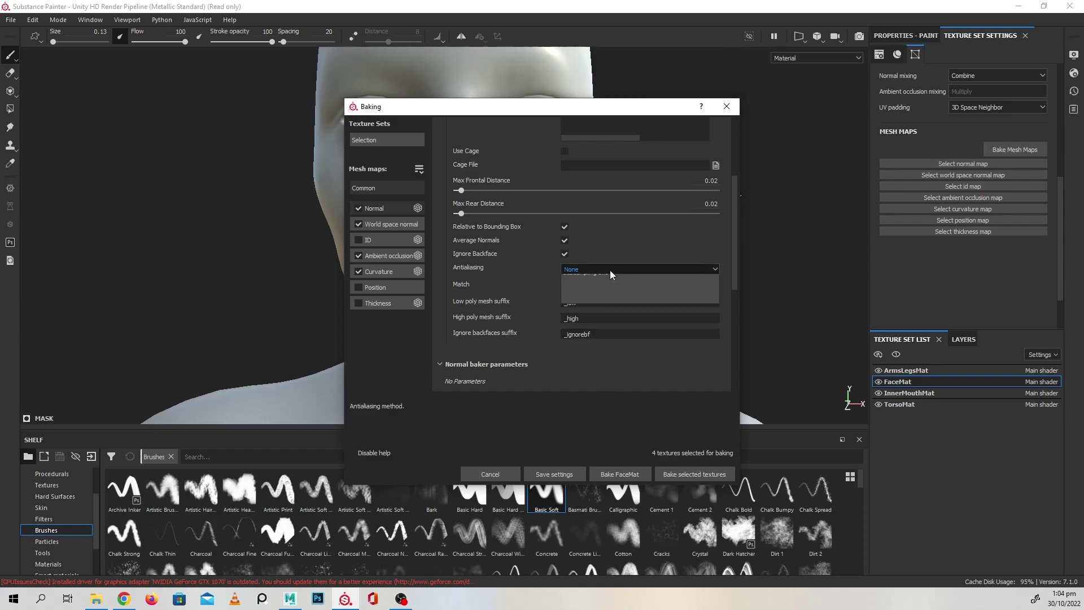
pyautogui.click(610, 270)
pyautogui.click(606, 284)
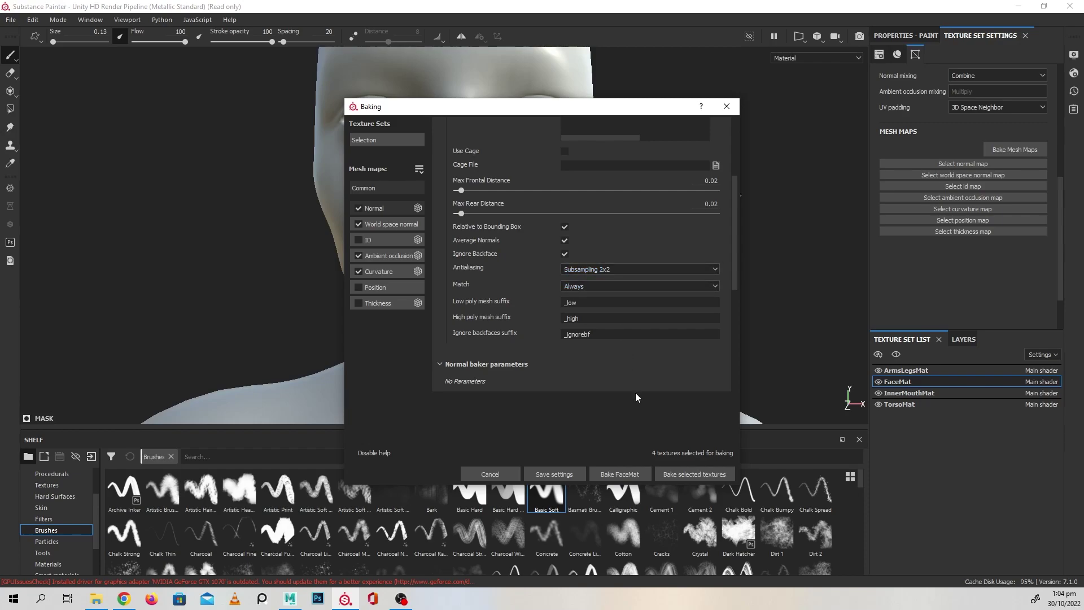
# Bake FaceMat's normal, world space normal, ambient occlusion and curvature maps, then check the lips
pyautogui.click(690, 473)
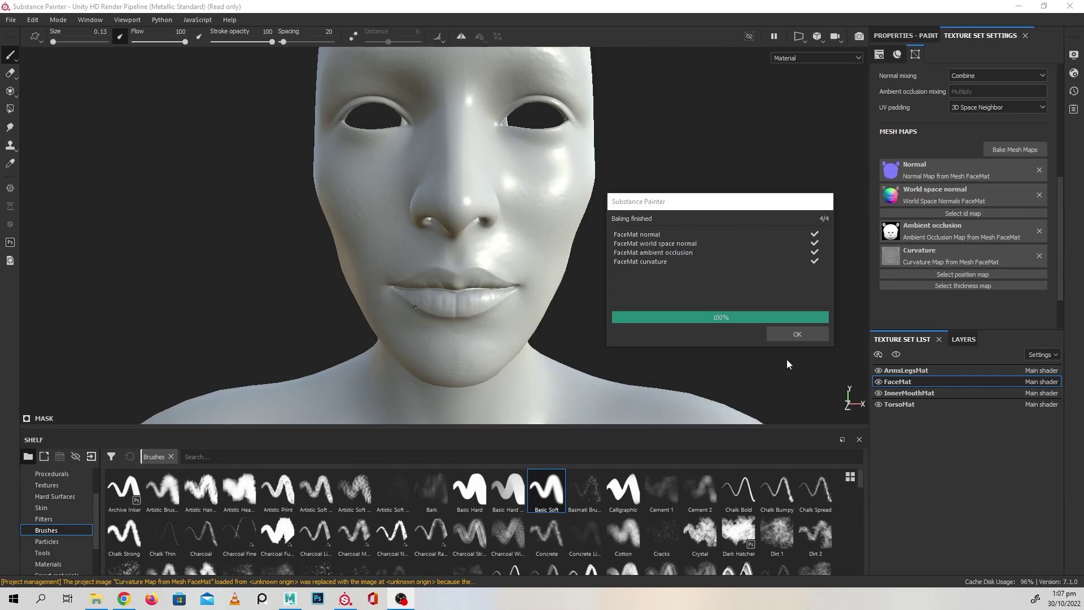
pyautogui.click(790, 333)
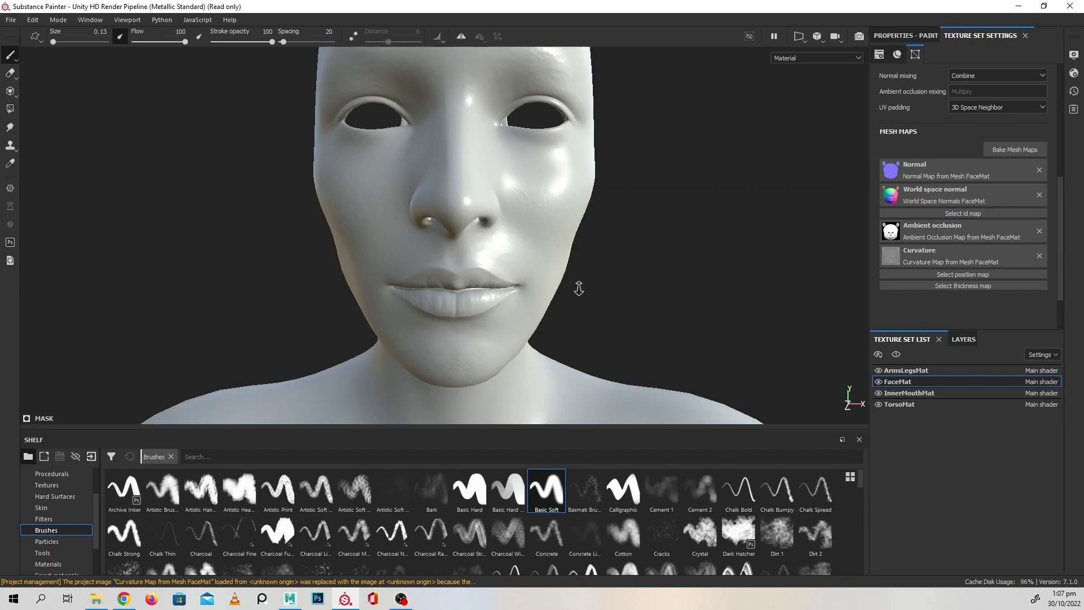
pyautogui.scroll(5, 576, 286)
pyautogui.scroll(4, 712, 282)
pyautogui.moveTo(638, 324)
pyautogui.keyDown('alt'); pyautogui.mouseDown()
pyautogui.moveTo(605, 295)
pyautogui.moveTo(737, 292)
pyautogui.moveTo(763, 279)
pyautogui.moveTo(564, 243)
pyautogui.moveTo(401, 276)
pyautogui.moveTo(476, 295)
pyautogui.moveTo(491, 283)
pyautogui.moveTo(589, 277)
pyautogui.moveTo(642, 308)
pyautogui.moveTo(561, 271)
pyautogui.moveTo(635, 267)
pyautogui.moveTo(628, 243)
pyautogui.moveTo(629, 271)
pyautogui.moveTo(536, 263)
pyautogui.moveTo(571, 264)
pyautogui.mouseUp(); pyautogui.keyUp('alt')
pyautogui.click(905, 35)
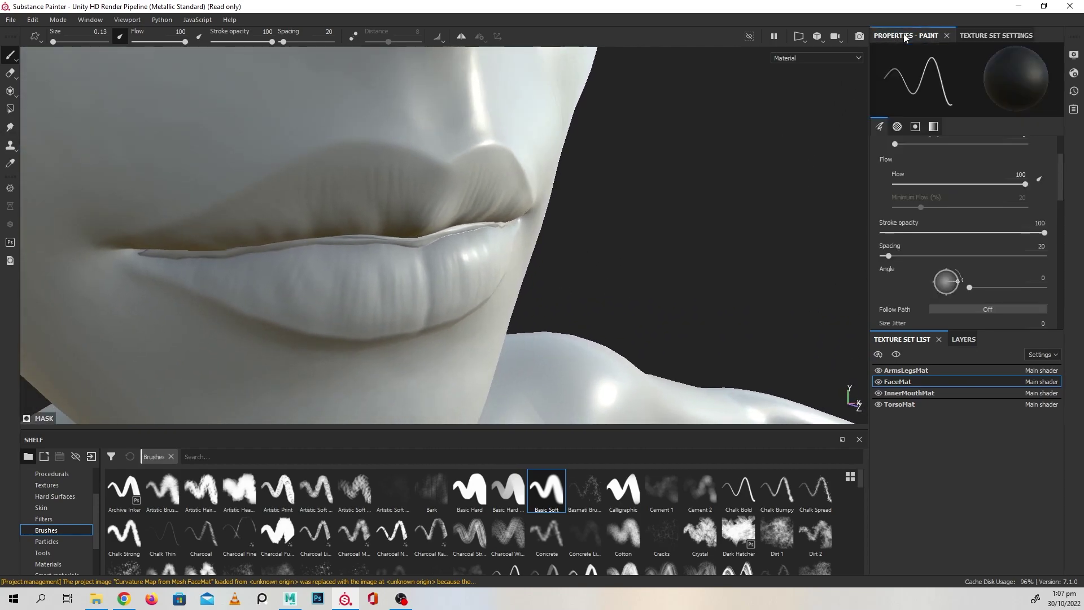
pyautogui.keyDown('alt'); pyautogui.moveTo(648, 258); pyautogui.dragTo(592, 261); pyautogui.keyUp('alt')
# Delete Fill layer 1 from FaceMat's layer stack, leaving only Layer 1
pyautogui.click(954, 339)
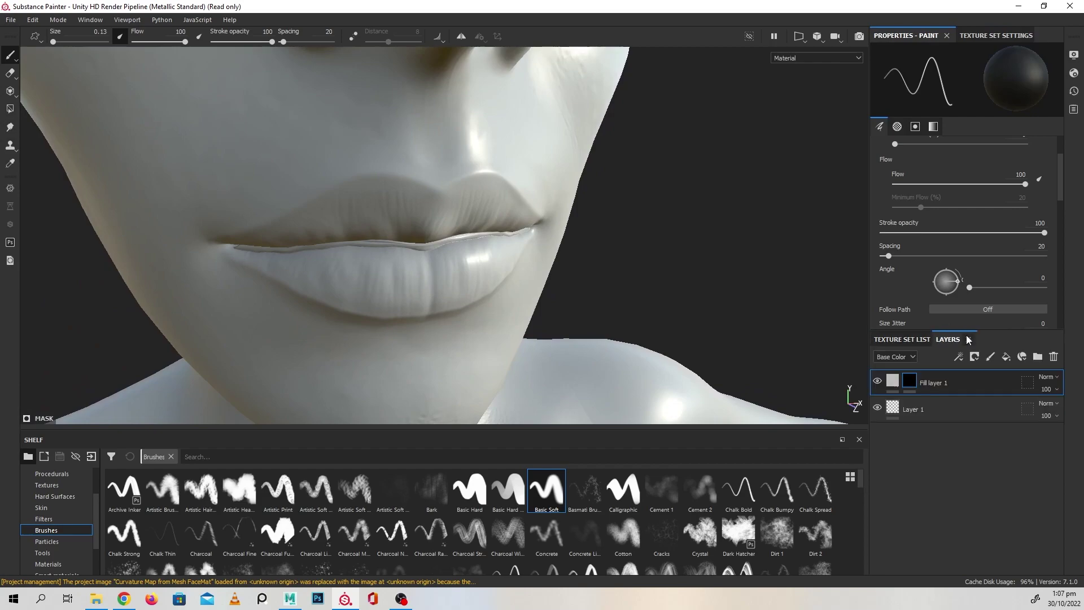
pyautogui.keyDown('alt'); pyautogui.moveTo(628, 265); pyautogui.dragTo(610, 248, button='right'); pyautogui.keyUp('alt')
pyautogui.keyDown('alt'); pyautogui.moveTo(610, 248); pyautogui.dragTo(570, 263); pyautogui.keyUp('alt')
pyautogui.keyDown('alt'); pyautogui.moveTo(636, 270); pyautogui.dragTo(634, 278, button='middle'); pyautogui.keyUp('alt')
pyautogui.keyDown('alt'); pyautogui.moveTo(705, 266); pyautogui.dragTo(723, 242, button='middle'); pyautogui.keyUp('alt')
pyautogui.keyDown('alt'); pyautogui.moveTo(723, 242); pyautogui.dragTo(686, 234, button='right'); pyautogui.keyUp('alt')
pyautogui.keyDown('alt'); pyautogui.moveTo(686, 234); pyautogui.dragTo(711, 237); pyautogui.keyUp('alt')
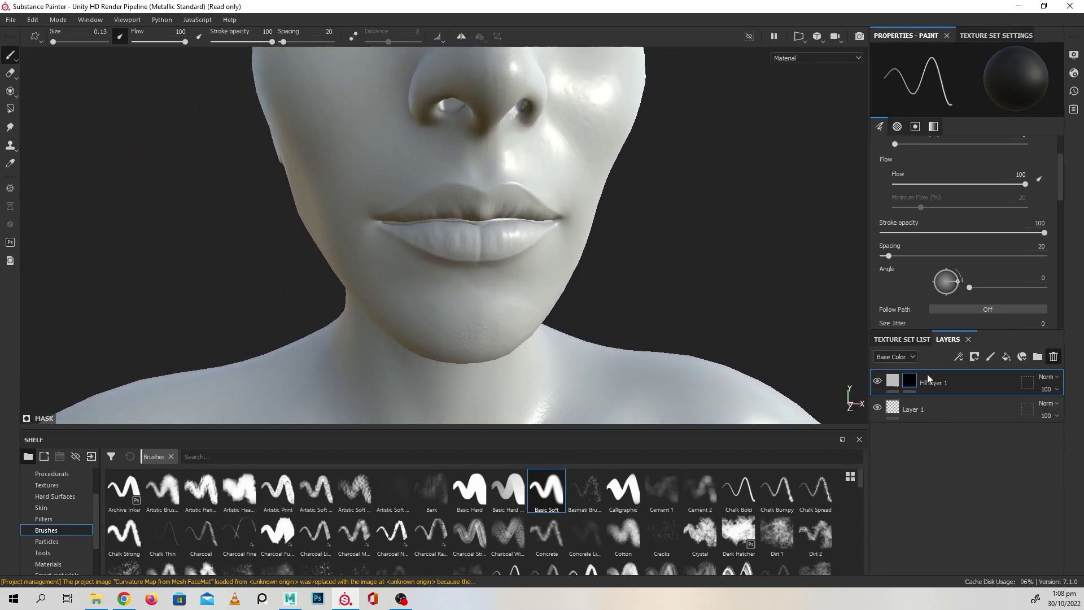
pyautogui.click(1053, 356)
pyautogui.moveTo(540, 427); pyautogui.dragTo(543, 401)
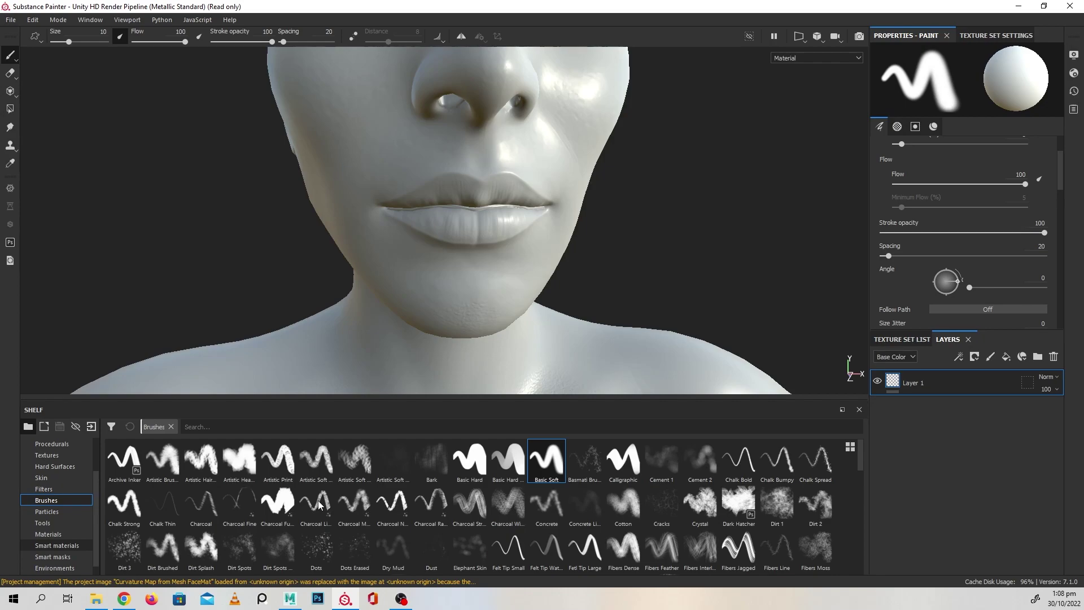
# Apply the Skin Human Simple smart material, found by searching 'skin', to FaceMat and expand its folder
pyautogui.click(56, 545)
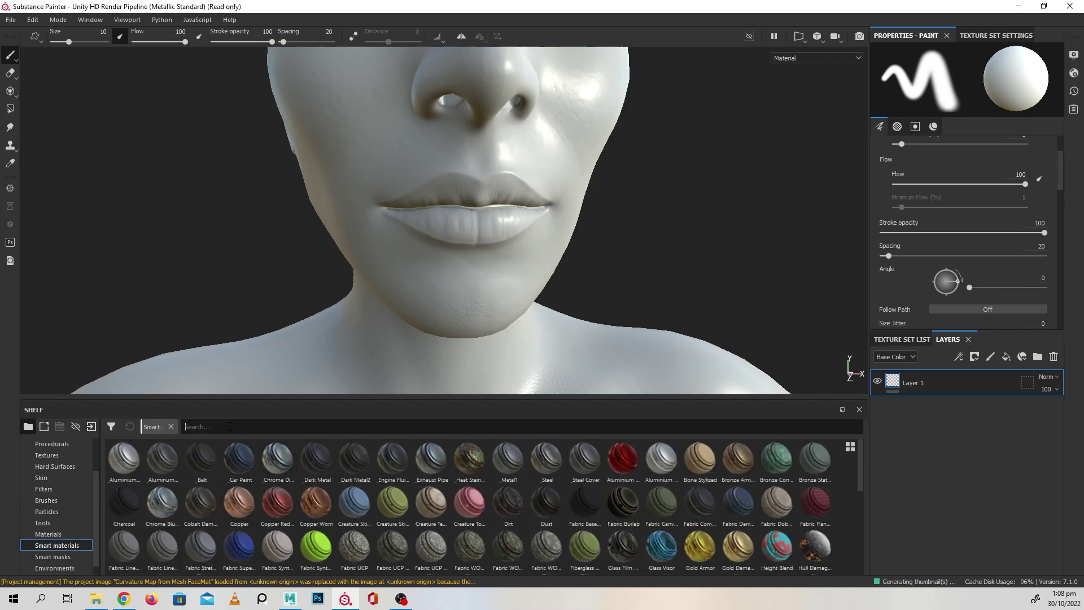
pyautogui.write('skin')
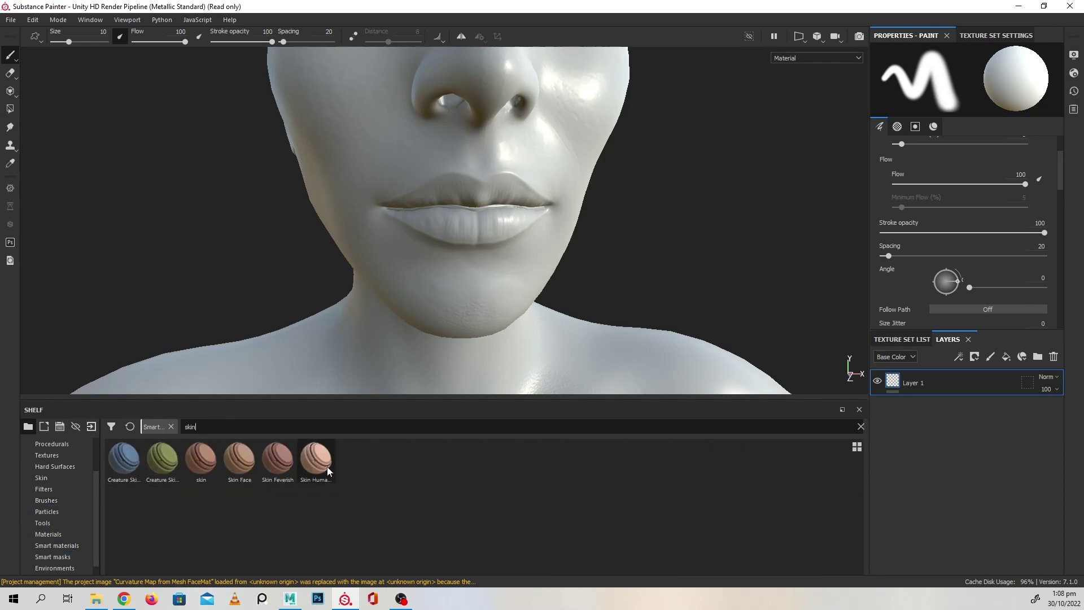
pyautogui.moveTo(320, 467); pyautogui.dragTo(957, 373)
pyautogui.keyDown('alt'); pyautogui.moveTo(693, 320); pyautogui.dragTo(612, 312); pyautogui.keyUp('alt')
pyautogui.keyDown('alt'); pyautogui.moveTo(612, 312); pyautogui.dragTo(610, 281, button='middle'); pyautogui.keyUp('alt')
pyautogui.keyDown('alt'); pyautogui.moveTo(611, 281); pyautogui.dragTo(575, 292); pyautogui.keyUp('alt')
pyautogui.keyDown('alt'); pyautogui.moveTo(599, 296); pyautogui.dragTo(632, 307, button='middle'); pyautogui.keyUp('alt')
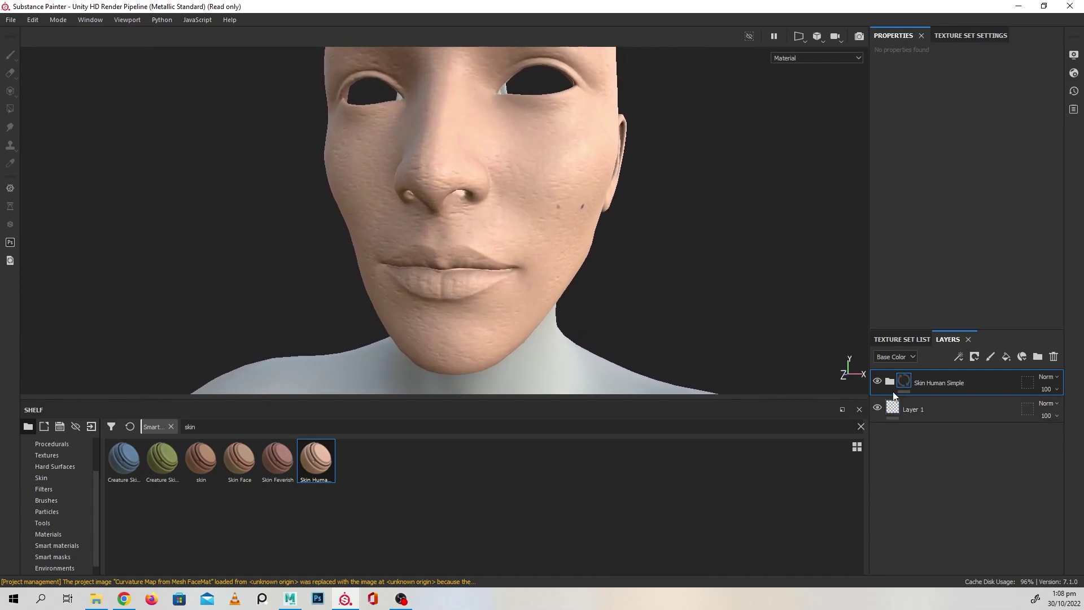
pyautogui.click(890, 382)
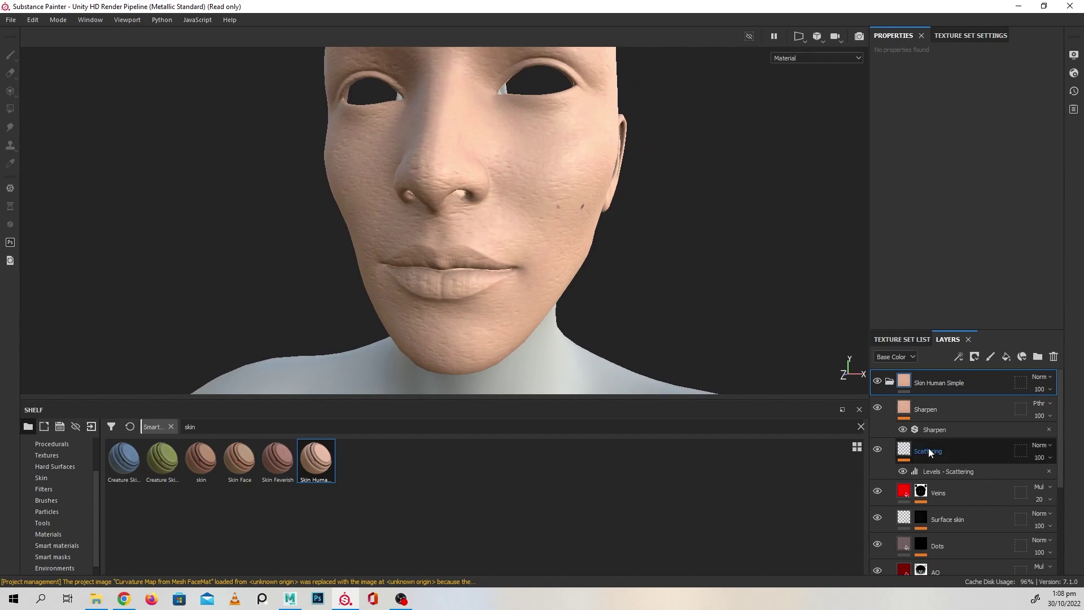
# Hide the Surface skin layer and inspect the smoother face up close
pyautogui.scroll(-1, 933, 429)
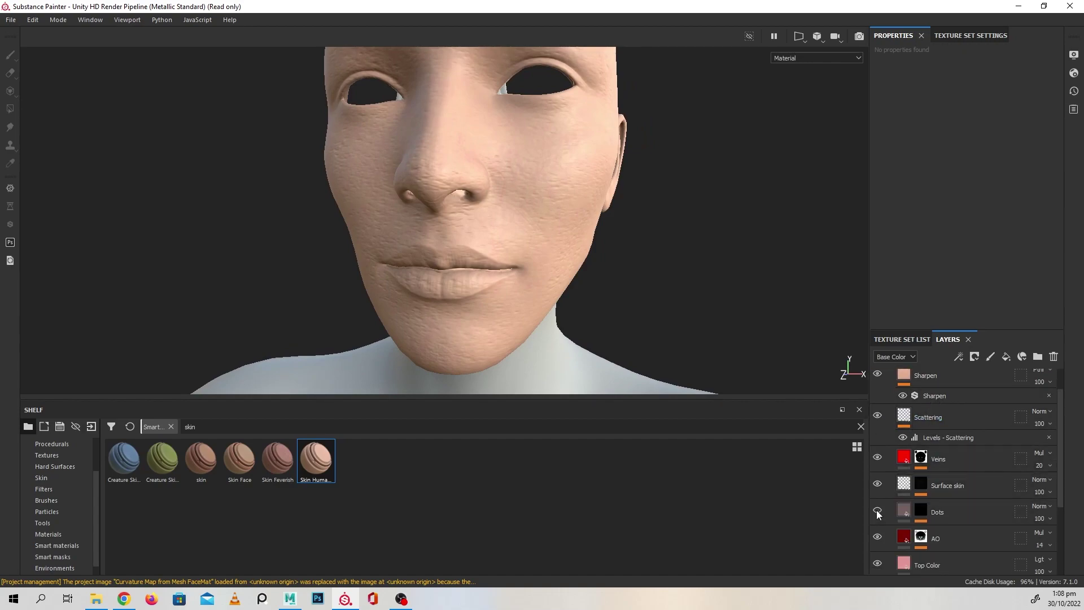
pyautogui.click(877, 484)
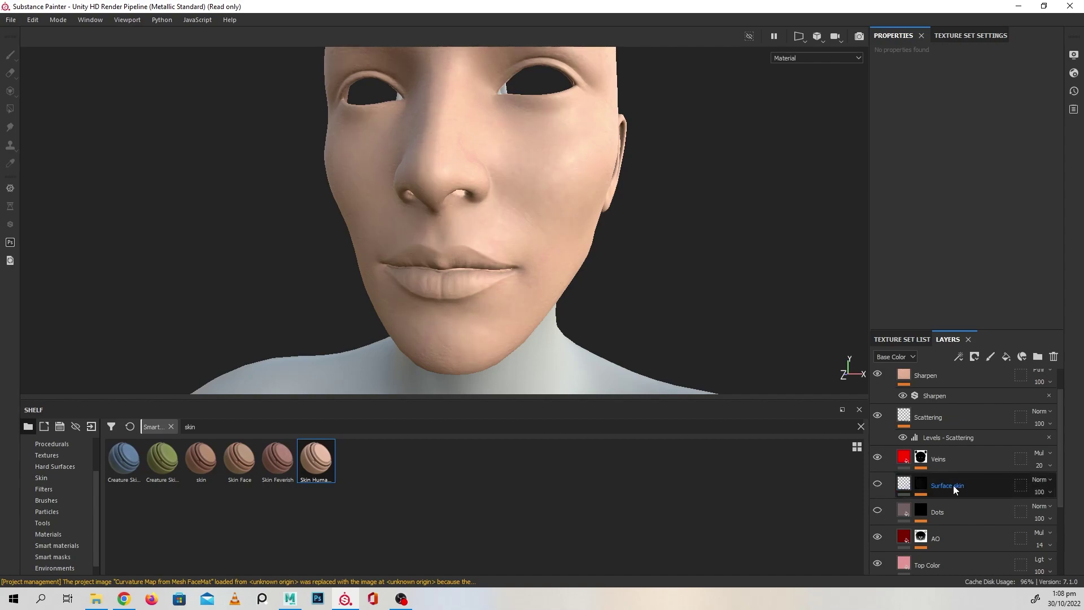
pyautogui.keyDown('alt'); pyautogui.moveTo(626, 266); pyautogui.dragTo(720, 268, button='right'); pyautogui.keyUp('alt')
pyautogui.keyDown('alt'); pyautogui.moveTo(720, 268); pyautogui.dragTo(681, 349, button='middle'); pyautogui.keyUp('alt')
pyautogui.keyDown('alt'); pyautogui.moveTo(681, 349); pyautogui.dragTo(641, 314); pyautogui.keyUp('alt')
pyautogui.keyDown('alt'); pyautogui.moveTo(531, 287); pyautogui.dragTo(634, 273); pyautogui.keyUp('alt')
pyautogui.keyDown('alt'); pyautogui.moveTo(634, 273); pyautogui.dragTo(672, 194, button='middle'); pyautogui.keyUp('alt')
pyautogui.keyDown('alt'); pyautogui.moveTo(619, 325); pyautogui.dragTo(511, 294); pyautogui.keyUp('alt')
pyautogui.keyDown('alt'); pyautogui.moveTo(590, 301); pyautogui.dragTo(416, 273, button='right'); pyautogui.keyUp('alt')
pyautogui.keyDown('alt'); pyautogui.moveTo(556, 261); pyautogui.dragTo(502, 277); pyautogui.keyUp('alt')
pyautogui.keyDown('alt'); pyautogui.moveTo(568, 295); pyautogui.dragTo(597, 297); pyautogui.keyUp('alt')
# Toggle the Fractal Sum layer off and back on to compare the skin
pyautogui.scroll(-4, 933, 474)
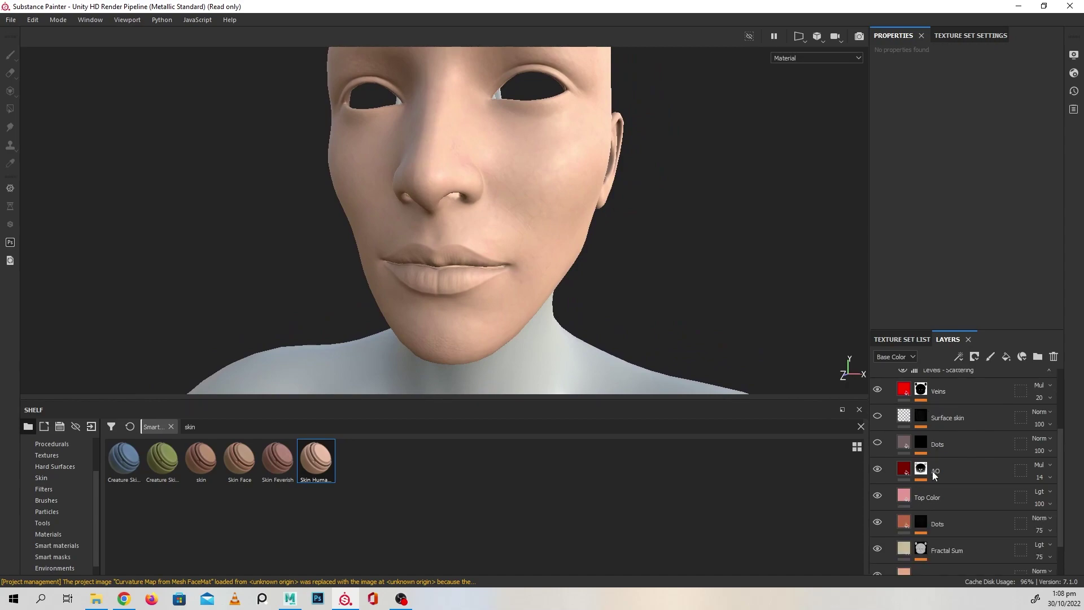
pyautogui.click(878, 516)
pyautogui.click(878, 516)
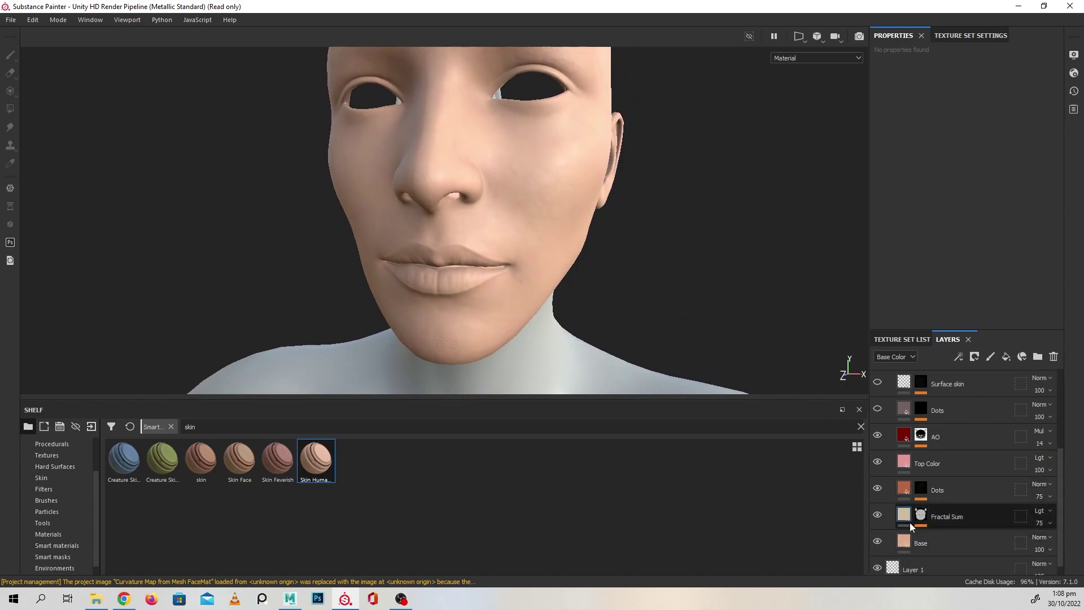
# Change the Base layer's colour to a paler tan (R 0.682, G 0.402, B 0.274)
pyautogui.click(905, 540)
pyautogui.keyDown('alt'); pyautogui.moveTo(692, 259); pyautogui.dragTo(632, 237); pyautogui.keyUp('alt')
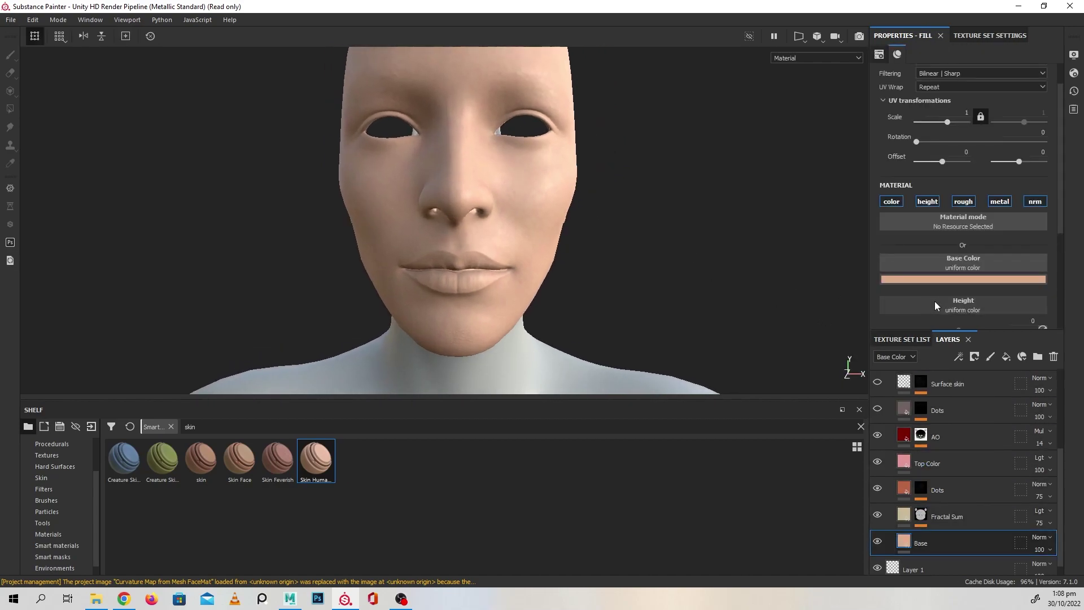
pyautogui.click(964, 279)
pyautogui.moveTo(959, 310); pyautogui.dragTo(960, 317)
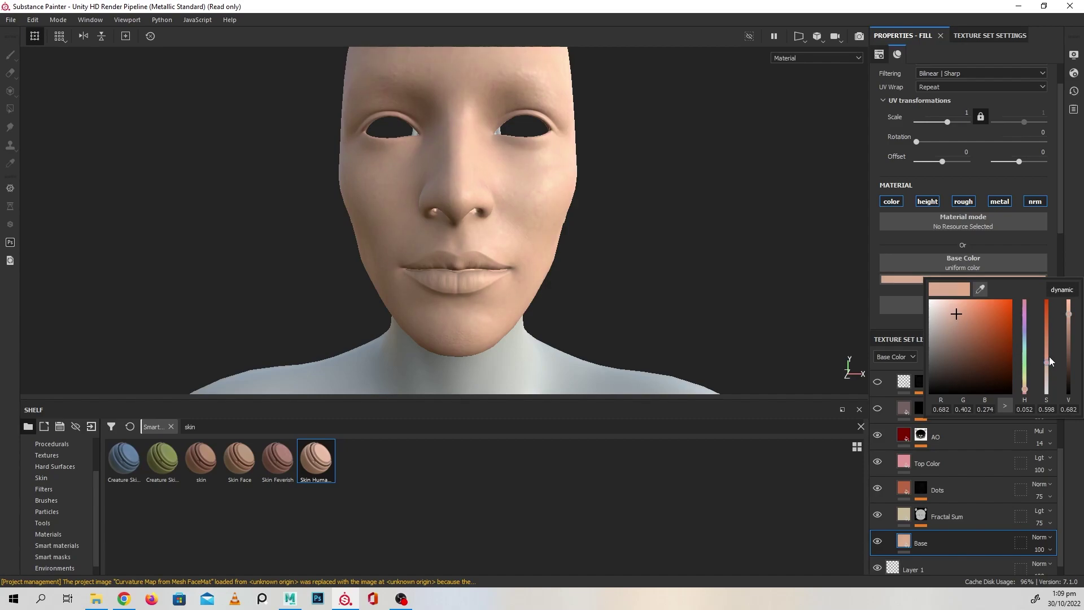
pyautogui.keyDown('alt'); pyautogui.moveTo(697, 239); pyautogui.dragTo(621, 244); pyautogui.keyUp('alt')
pyautogui.keyDown('alt'); pyautogui.moveTo(621, 244); pyautogui.dragTo(763, 304, button='right'); pyautogui.keyUp('alt')
pyautogui.keyDown('alt'); pyautogui.moveTo(745, 298); pyautogui.dragTo(730, 291); pyautogui.keyUp('alt')
# Collapse and select the Skin Human Simple folder
pyautogui.scroll(5, 924, 399)
pyautogui.click(889, 380)
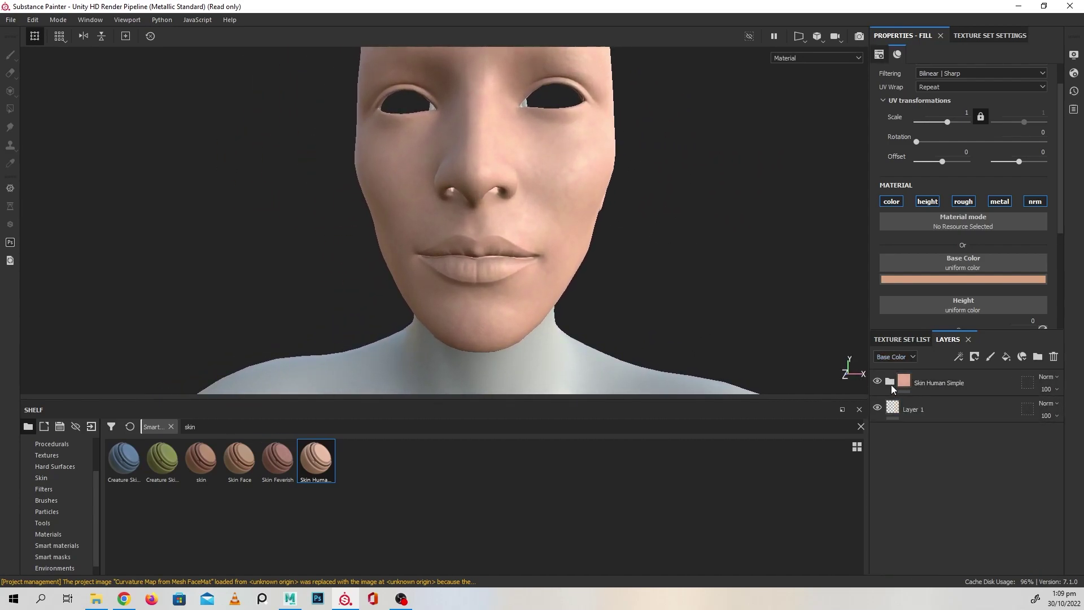
pyautogui.click(948, 384)
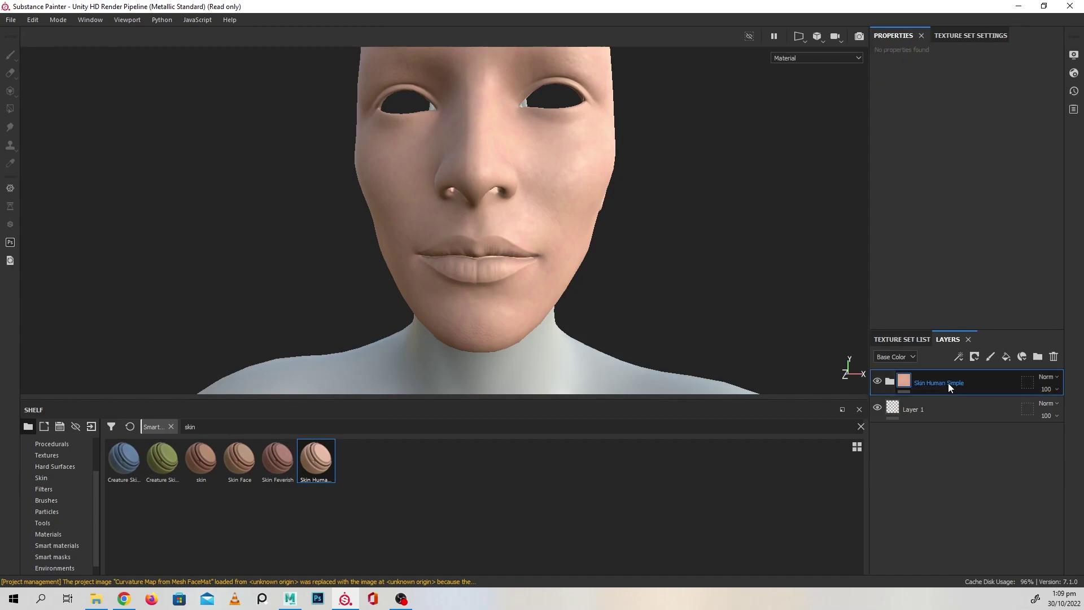
# Paste the Skin Human Simple material folder onto the ArmsLegsMat texture set
pyautogui.click(911, 340)
pyautogui.click(919, 371)
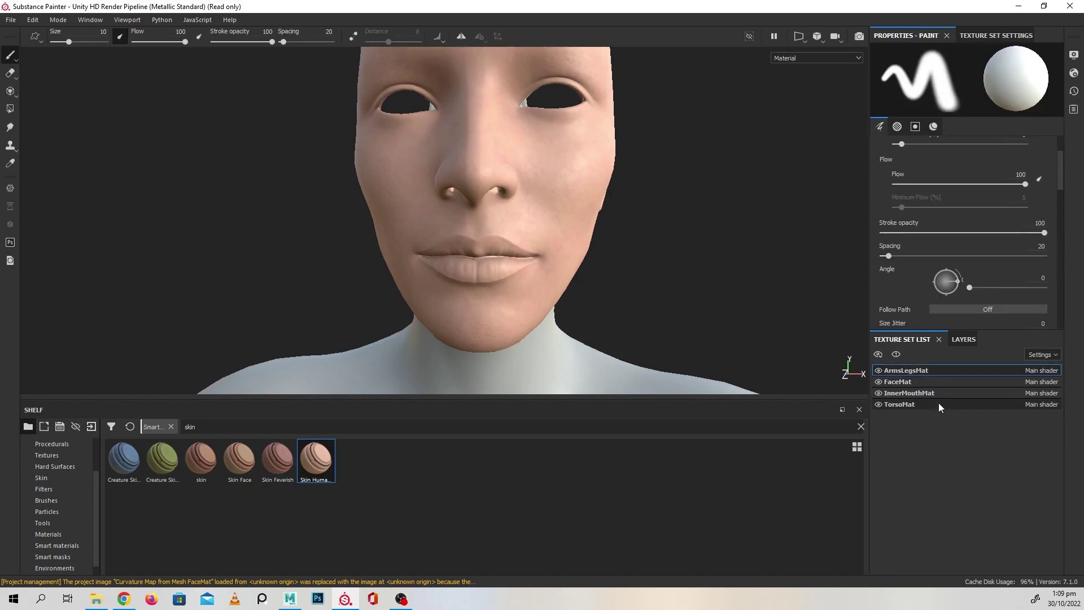
pyautogui.click(963, 340)
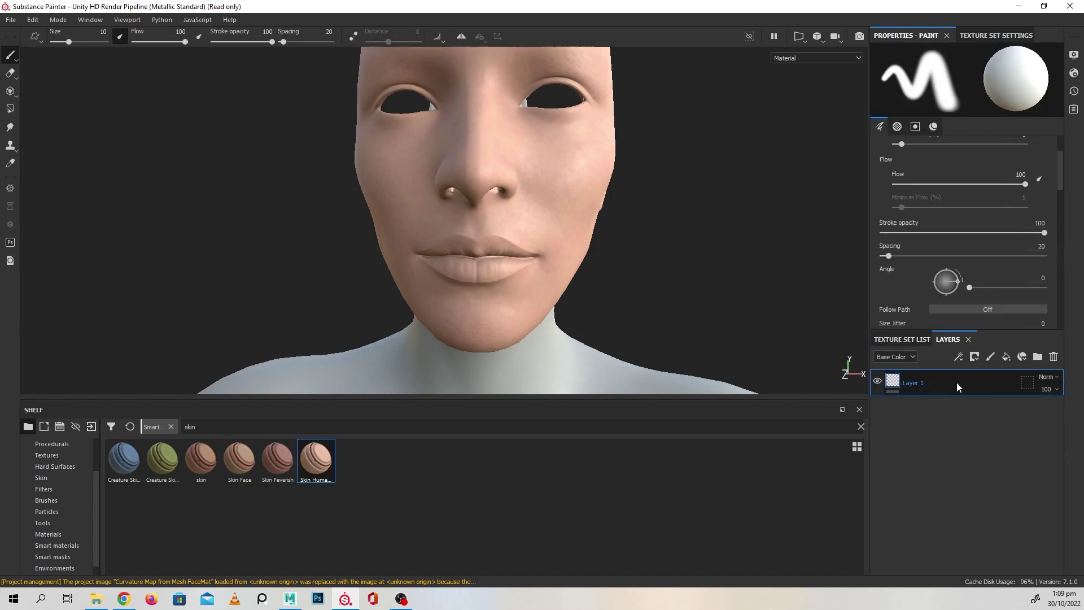
pyautogui.hotkey('ctrl', 'v')
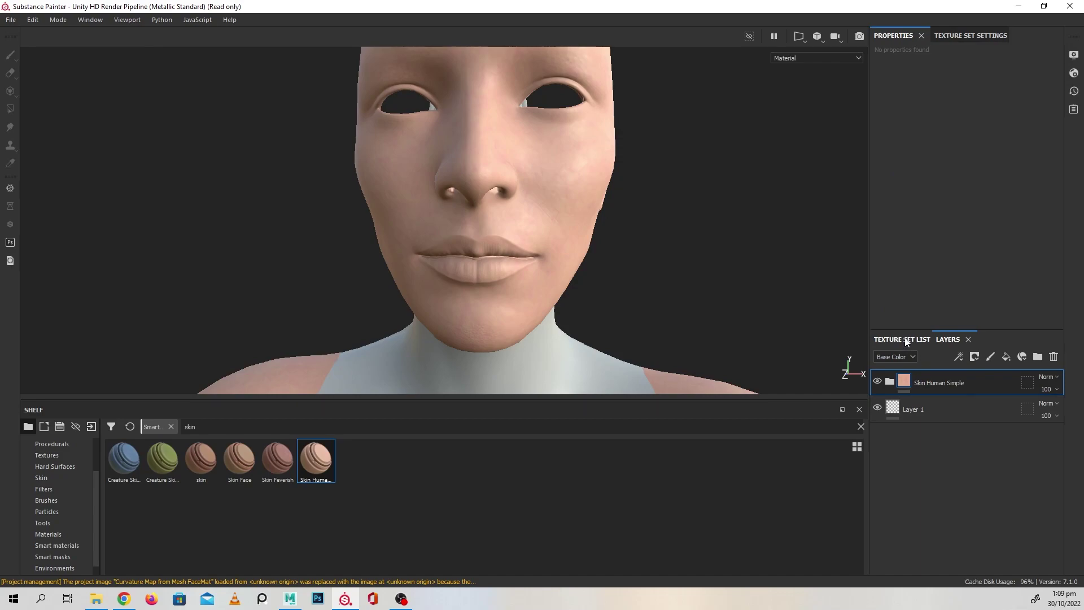
# Paste the Skin Human Simple layer onto FaceMat and inspect the skin from neck down to legs
pyautogui.click(905, 343)
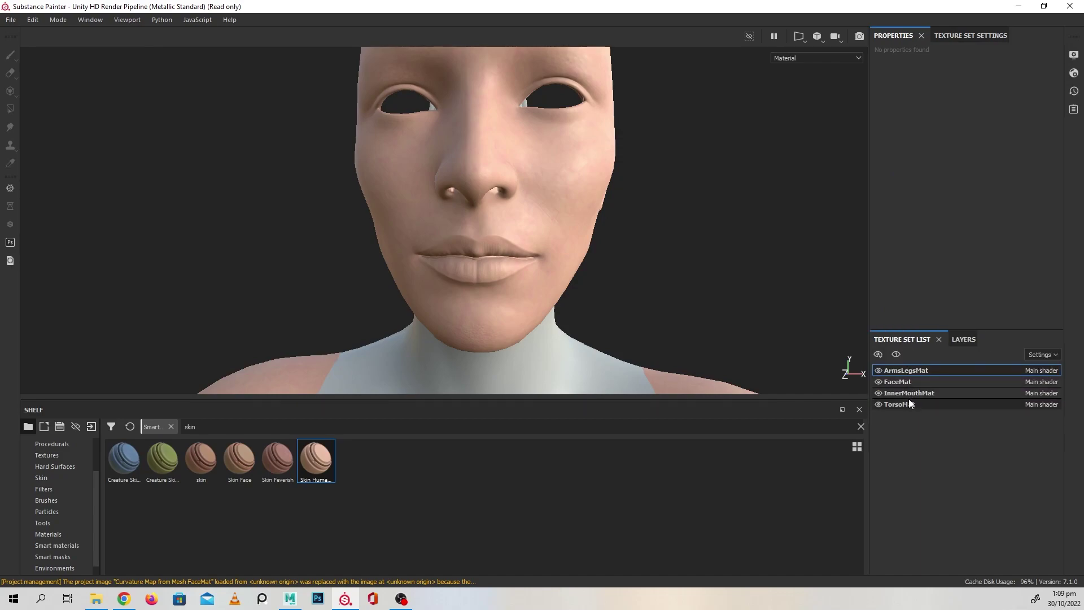
pyautogui.click(940, 382)
pyautogui.click(963, 339)
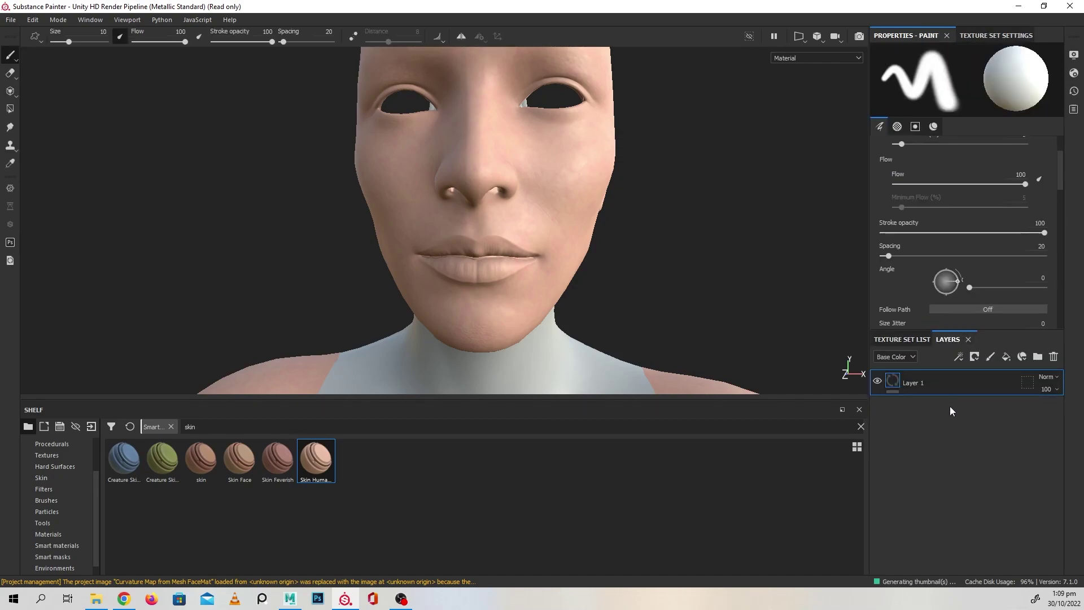
pyautogui.hotkey('ctrl', 'v')
pyautogui.keyDown('alt'); pyautogui.moveTo(643, 324); pyautogui.dragTo(654, 103); pyautogui.keyUp('alt')
pyautogui.keyDown('alt'); pyautogui.moveTo(623, 375); pyautogui.dragTo(680, 89, button='middle'); pyautogui.keyUp('alt')
pyautogui.keyDown('alt'); pyautogui.moveTo(677, 266); pyautogui.dragTo(686, 99, button='middle'); pyautogui.keyUp('alt')
pyautogui.keyDown('alt'); pyautogui.moveTo(417, 156); pyautogui.dragTo(438, 148, button='right'); pyautogui.keyUp('alt')
pyautogui.keyDown('alt'); pyautogui.moveTo(437, 148); pyautogui.dragTo(793, 316); pyautogui.keyUp('alt')
pyautogui.keyDown('alt'); pyautogui.moveTo(792, 317); pyautogui.dragTo(641, 293, button='right'); pyautogui.keyUp('alt')
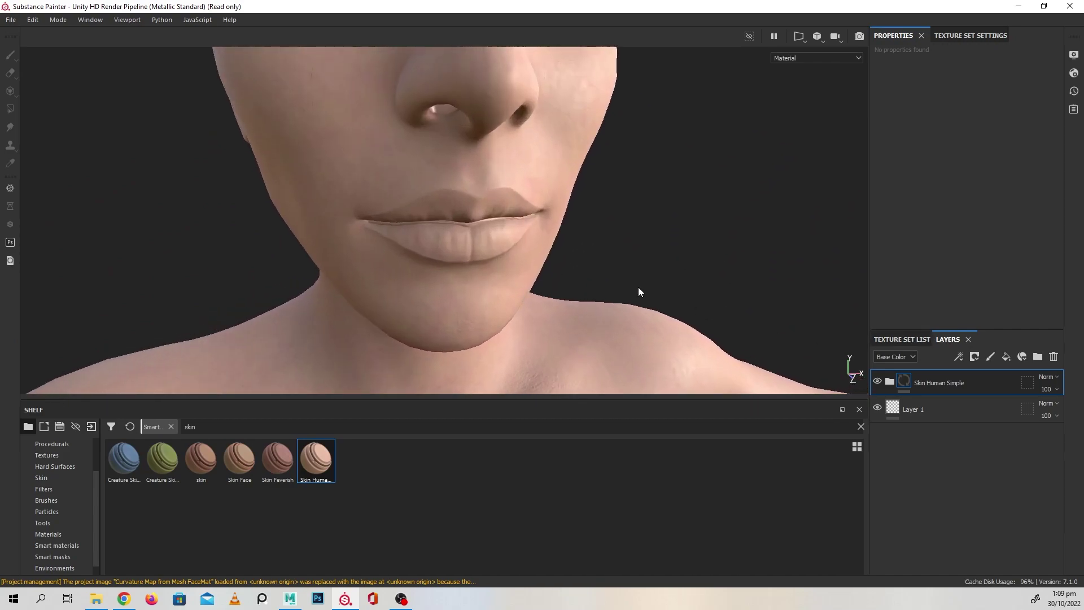
pyautogui.keyDown('alt'); pyautogui.moveTo(504, 229); pyautogui.dragTo(524, 258, button='right'); pyautogui.keyUp('alt')
pyautogui.keyDown('alt'); pyautogui.moveTo(523, 258); pyautogui.dragTo(625, 235); pyautogui.keyUp('alt')
pyautogui.keyDown('alt'); pyautogui.moveTo(625, 235); pyautogui.dragTo(627, 304, button='middle'); pyautogui.keyUp('alt')
pyautogui.keyDown('alt'); pyautogui.moveTo(591, 246); pyautogui.dragTo(734, 304, button='right'); pyautogui.keyUp('alt')
pyautogui.keyDown('alt'); pyautogui.moveTo(734, 304); pyautogui.dragTo(689, 294); pyautogui.keyUp('alt')
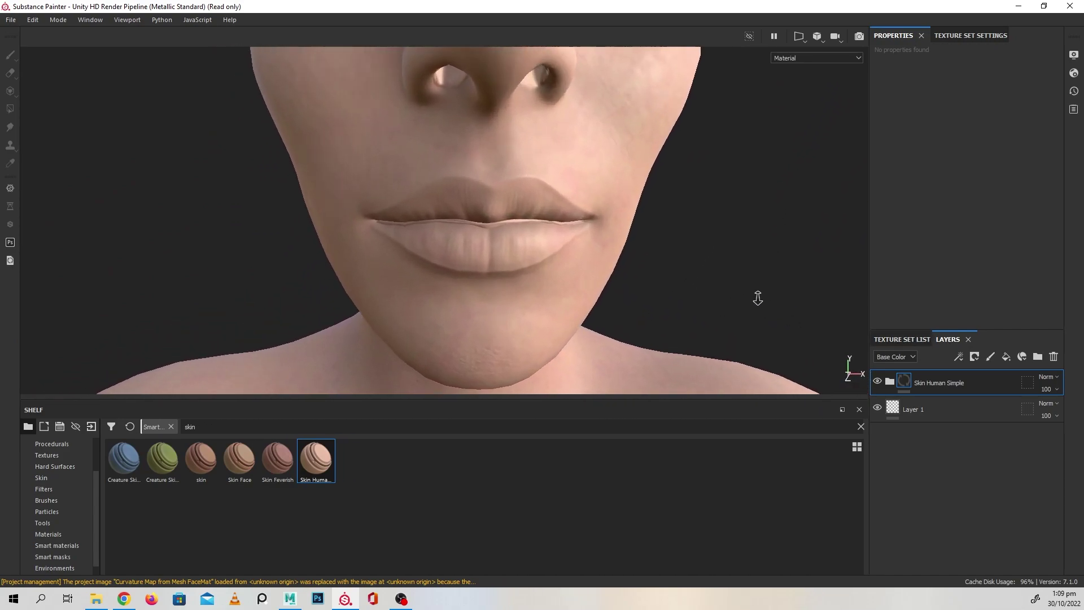
pyautogui.keyDown('alt'); pyautogui.moveTo(730, 290); pyautogui.dragTo(784, 308, button='right'); pyautogui.keyUp('alt')
pyautogui.keyDown('alt'); pyautogui.moveTo(698, 298); pyautogui.dragTo(650, 289, button='middle'); pyautogui.keyUp('alt')
pyautogui.keyDown('alt'); pyautogui.moveTo(649, 289); pyautogui.dragTo(693, 304, button='right'); pyautogui.keyUp('alt')
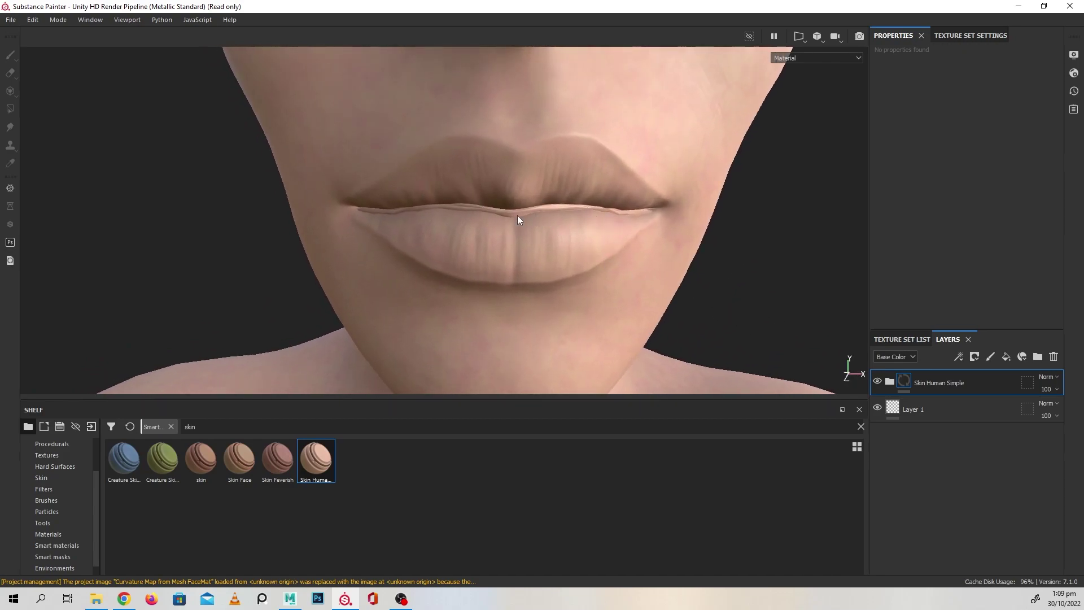
pyautogui.keyDown('alt'); pyautogui.moveTo(551, 245); pyautogui.dragTo(502, 233, button='right'); pyautogui.keyUp('alt')
pyautogui.keyDown('alt'); pyautogui.moveTo(502, 233); pyautogui.dragTo(562, 238); pyautogui.keyUp('alt')
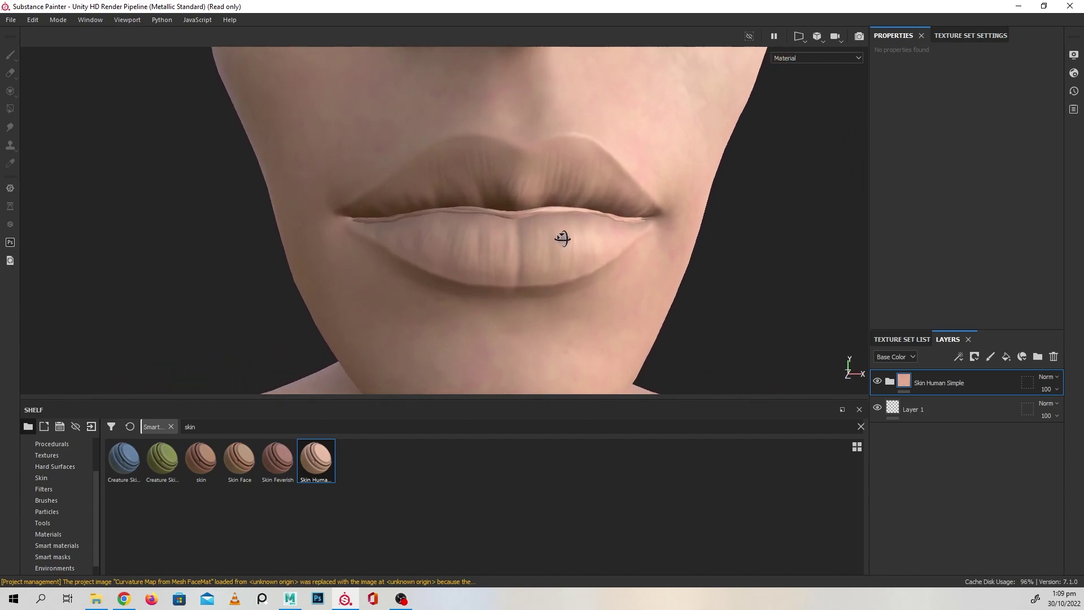
pyautogui.keyDown('alt'); pyautogui.moveTo(563, 238); pyautogui.dragTo(587, 248, button='right'); pyautogui.keyUp('alt')
pyautogui.keyDown('alt'); pyautogui.moveTo(587, 252); pyautogui.dragTo(758, 282); pyautogui.keyUp('alt')
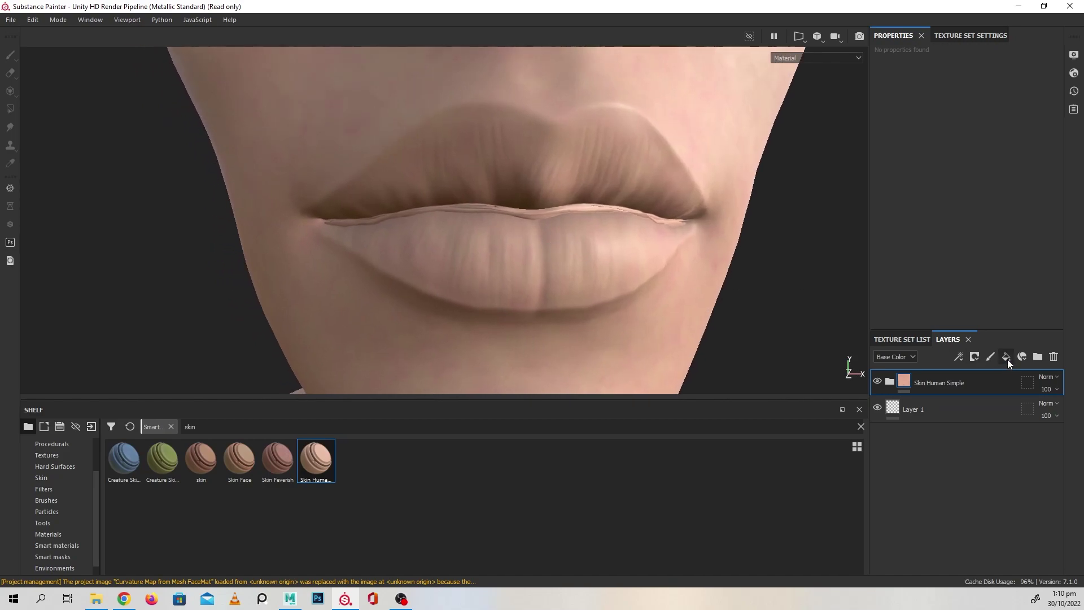
# Add a fill layer with a black mask above the Skin Human Simple folder on FaceMat
pyautogui.click(904, 339)
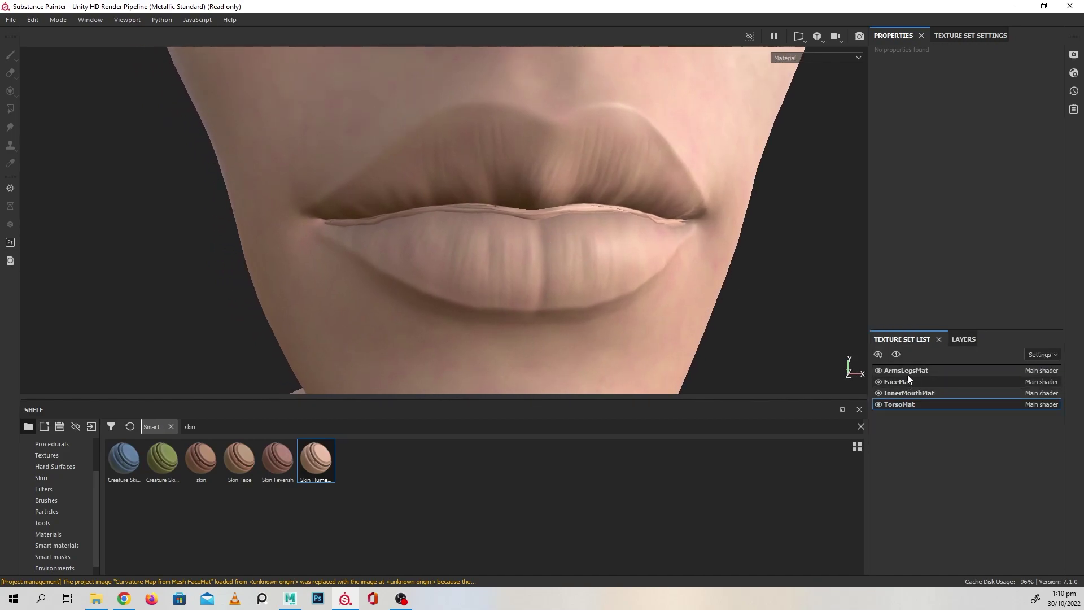
pyautogui.click(964, 339)
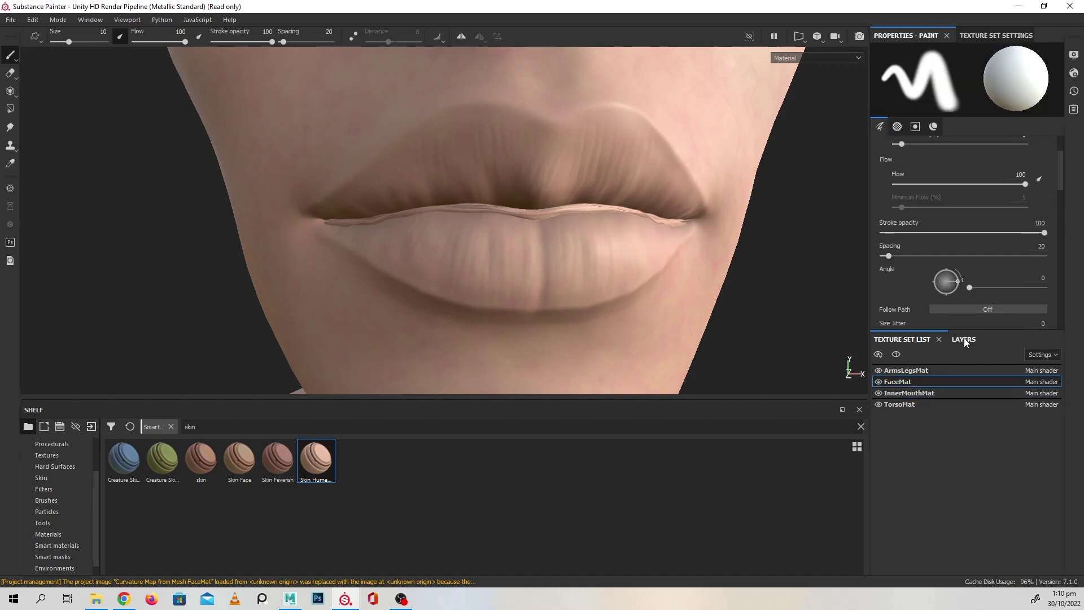
pyautogui.click(889, 382)
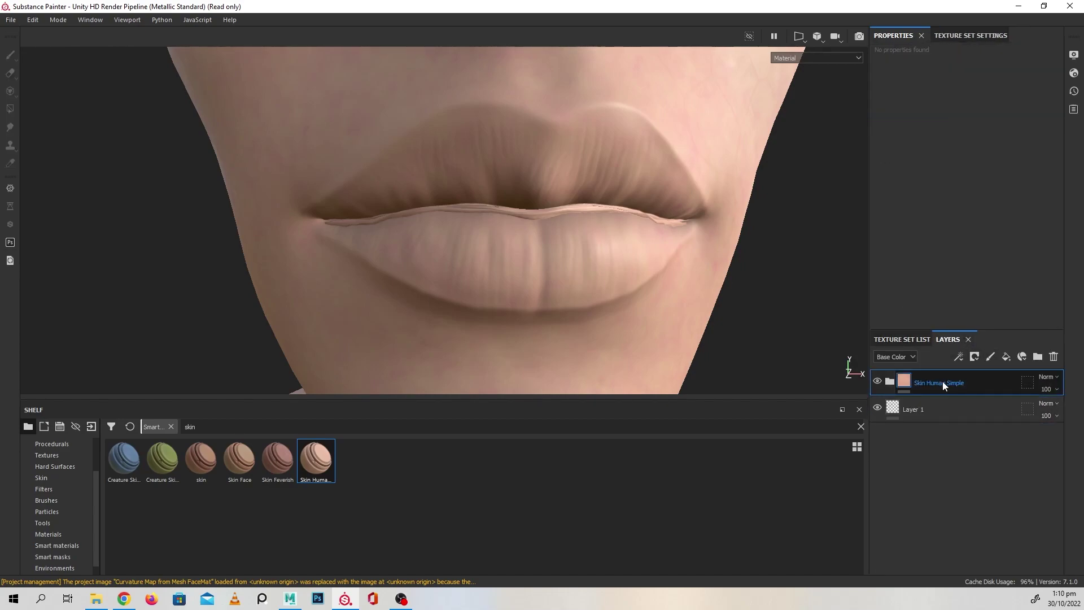
pyautogui.click(1006, 357)
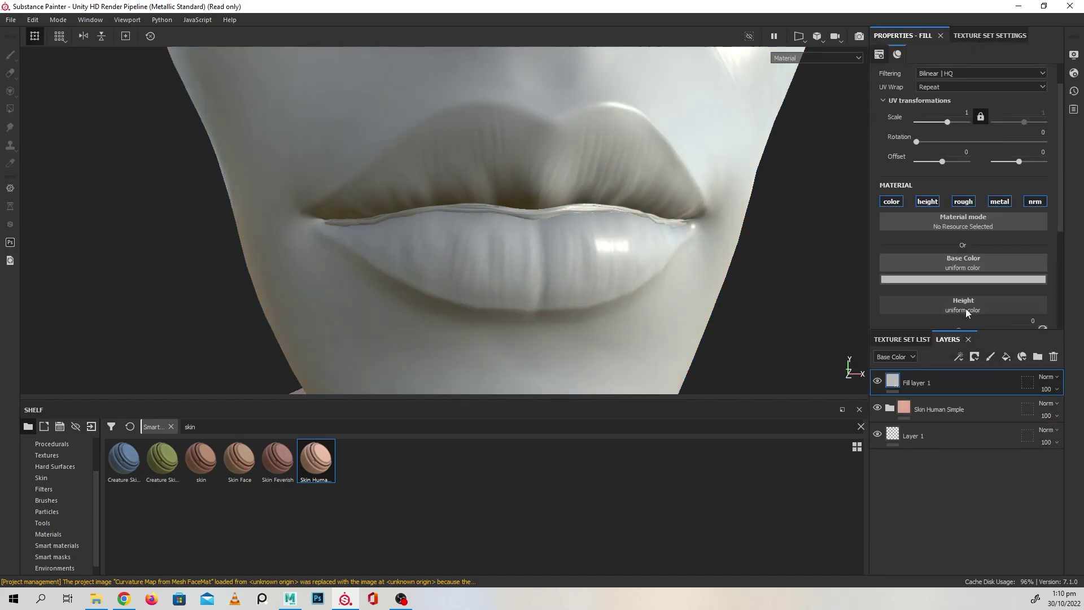
pyautogui.rightClick(937, 381)
pyautogui.click(963, 21)
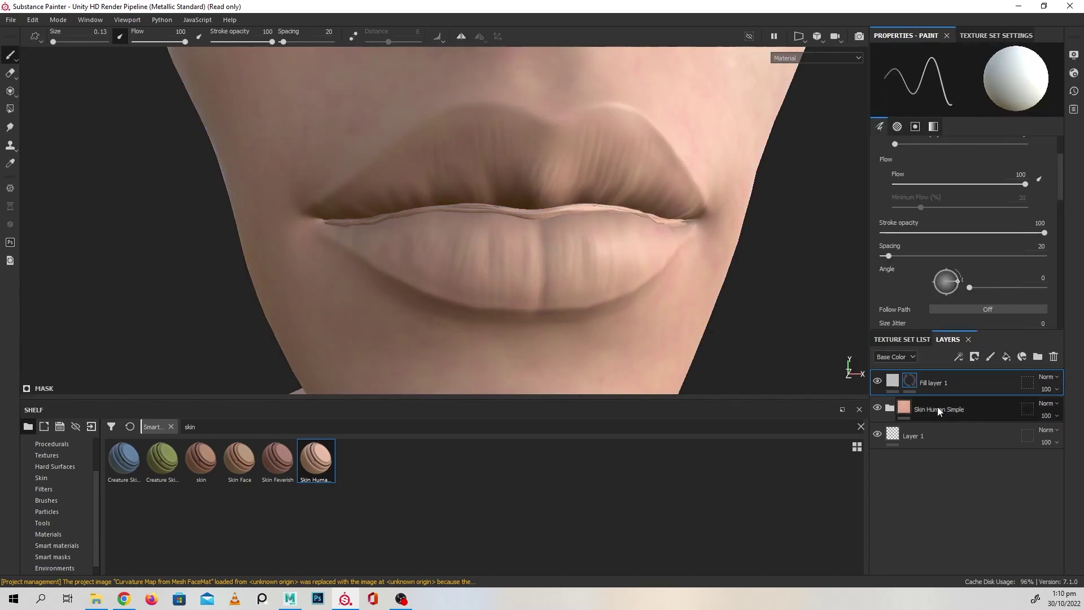
# Turn off the fill layer's height and set its base colour to pinkish red (0.704, 0.157, 0.157)
pyautogui.scroll(-2, 699, 264)
pyautogui.keyDown('alt'); pyautogui.moveTo(699, 264); pyautogui.dragTo(740, 277); pyautogui.keyUp('alt')
pyautogui.scroll(-1, 707, 284)
pyautogui.click(927, 201)
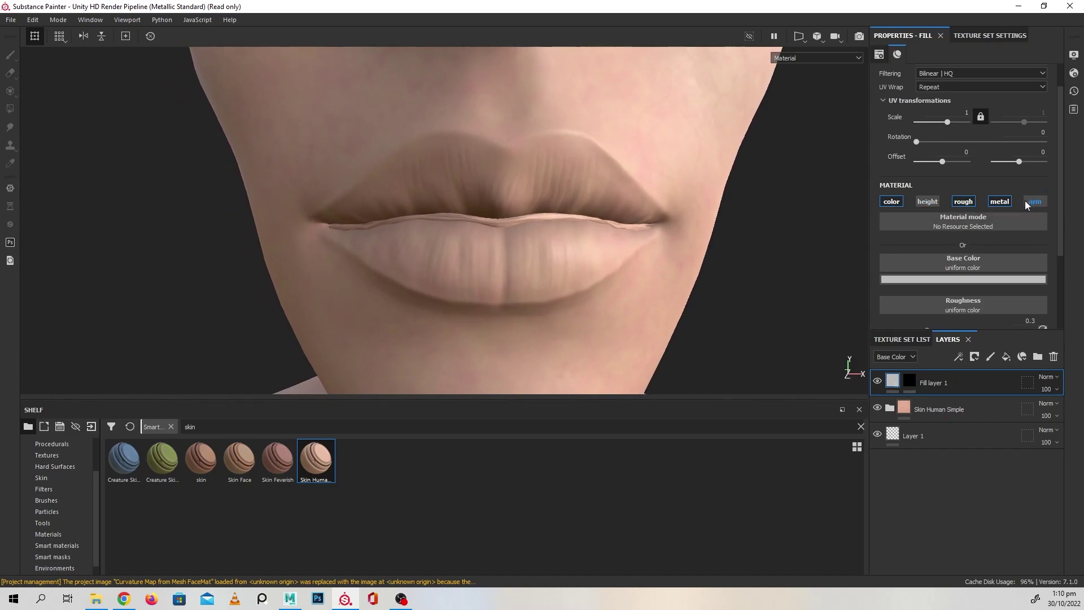
pyautogui.keyDown('alt'); pyautogui.moveTo(804, 288); pyautogui.dragTo(774, 322); pyautogui.keyUp('alt')
pyautogui.click(959, 281)
pyautogui.click(969, 318)
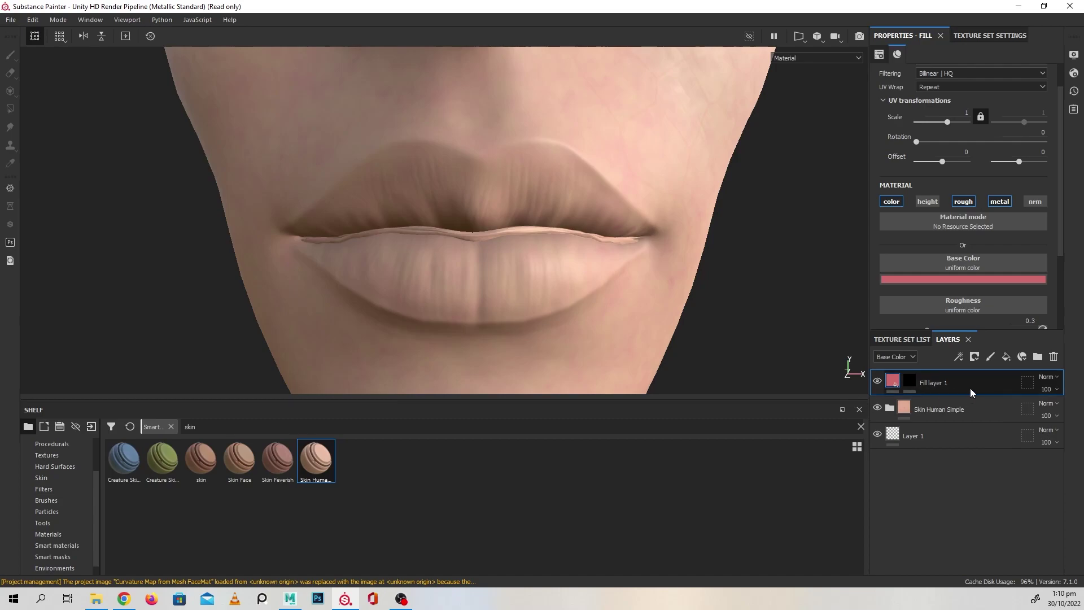
pyautogui.click(910, 382)
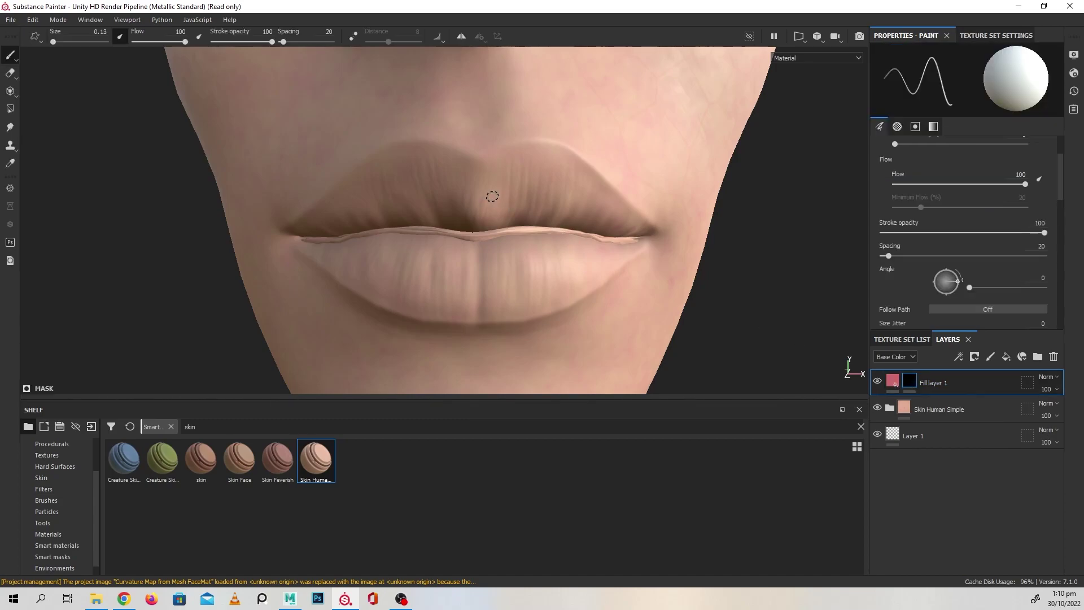
# Pick the Fur Soft Wide brush, enable symmetry and shrink the brush size to 0.48
pyautogui.click(57, 499)
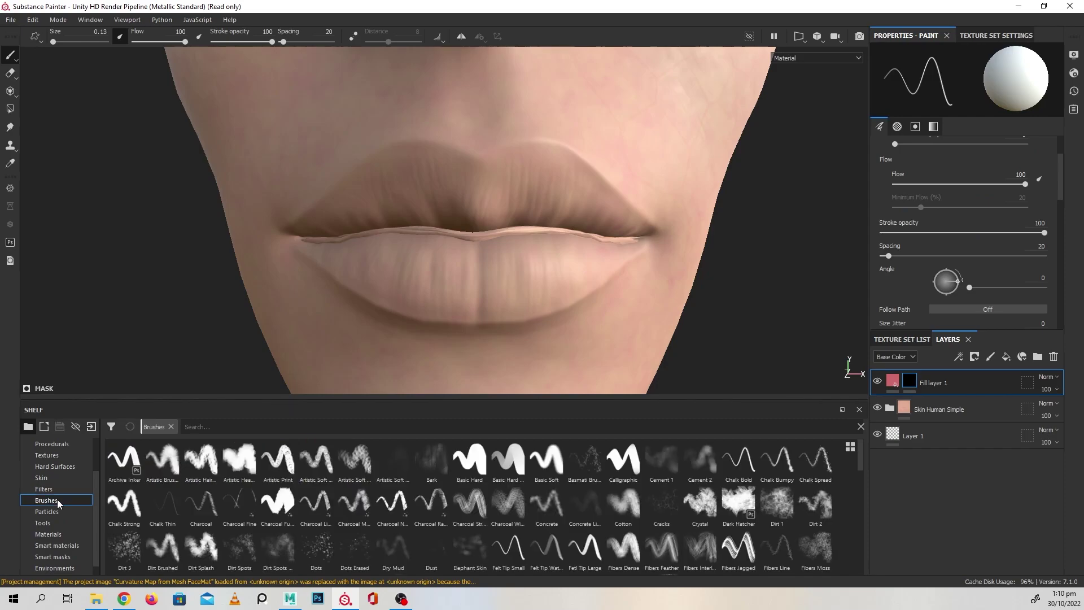
pyautogui.write('fur')
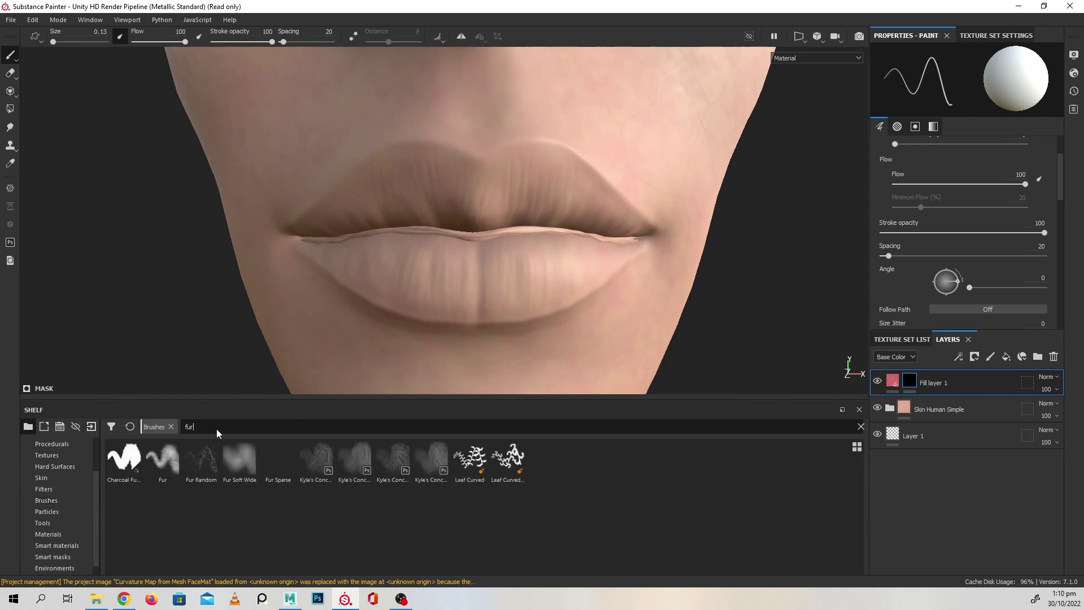
pyautogui.click(238, 458)
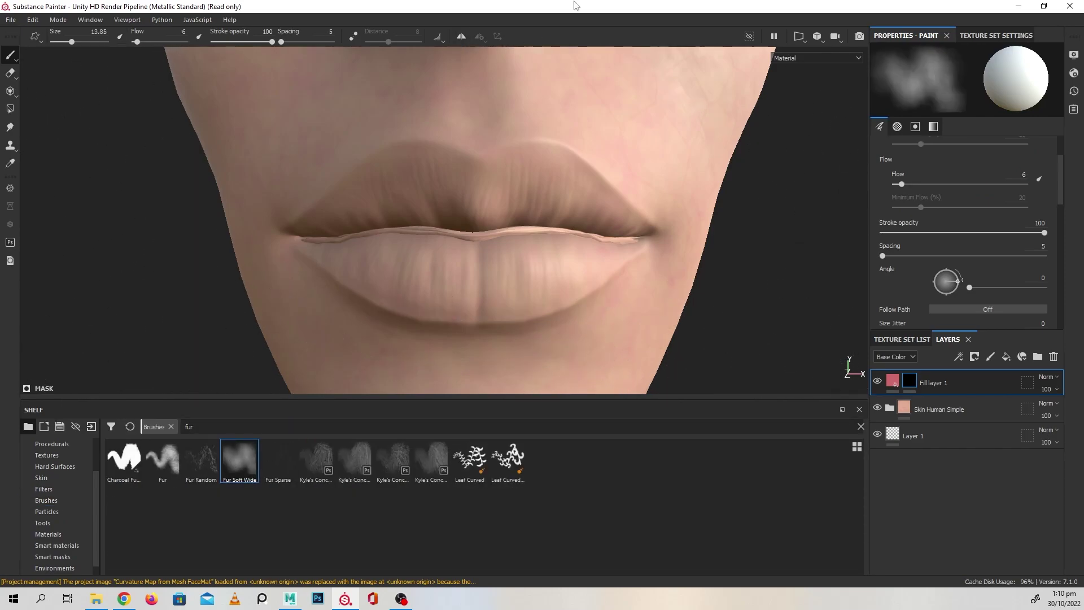
pyautogui.click(465, 37)
pyautogui.press('[')
pyautogui.press('[')
pyautogui.press('[')
pyautogui.press('[')
pyautogui.press('[')
pyautogui.press('[')
pyautogui.press('[')
pyautogui.press('[')
pyautogui.press('[')
pyautogui.press('[')
pyautogui.press('[')
pyautogui.press('[')
pyautogui.press('[')
pyautogui.press('[')
pyautogui.press('[')
pyautogui.press('[')
pyautogui.press('[')
pyautogui.press('[')
pyautogui.press('[')
pyautogui.press('[')
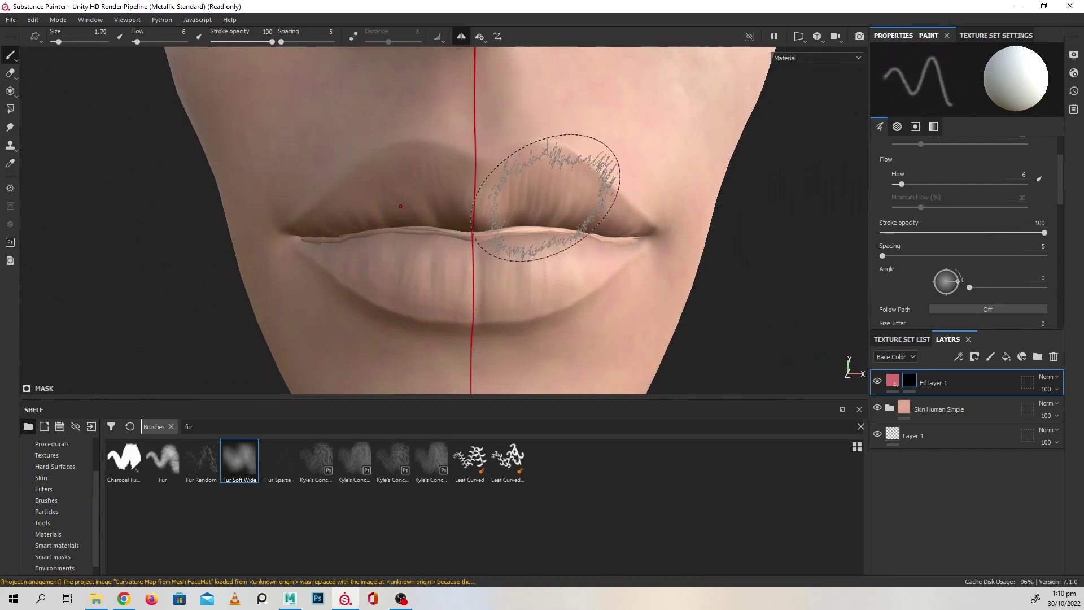
pyautogui.press('[')
pyautogui.press('[')
pyautogui.press('[')
pyautogui.press('[')
pyautogui.press('[')
pyautogui.press('[')
pyautogui.press('[')
pyautogui.press('[')
pyautogui.scroll(3, 634, 237)
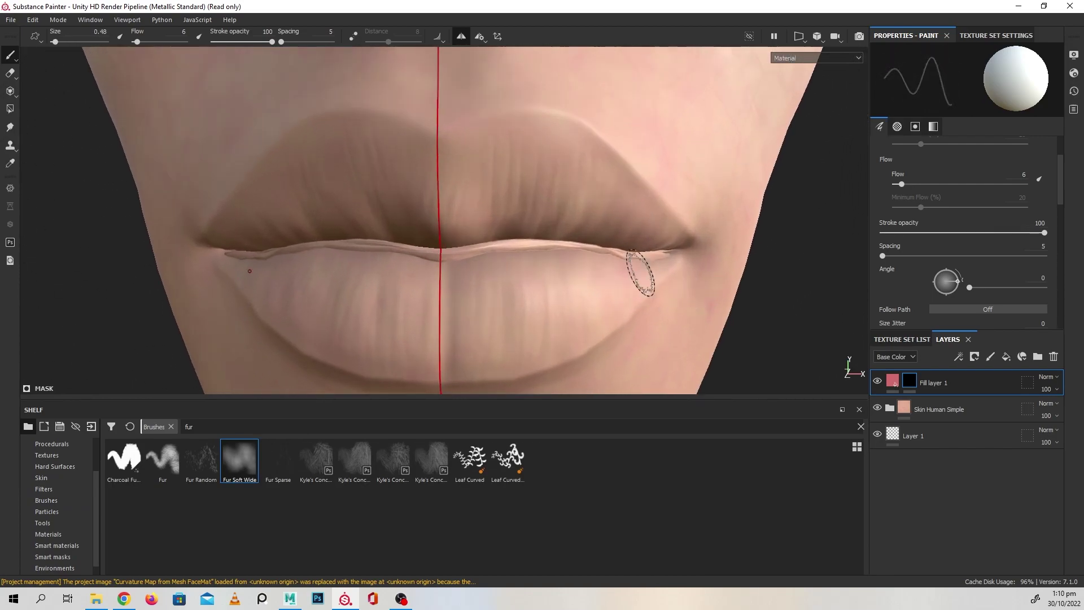
pyautogui.keyDown('alt'); pyautogui.moveTo(644, 276); pyautogui.dragTo(605, 245); pyautogui.keyUp('alt')
pyautogui.scroll(2, 605, 245)
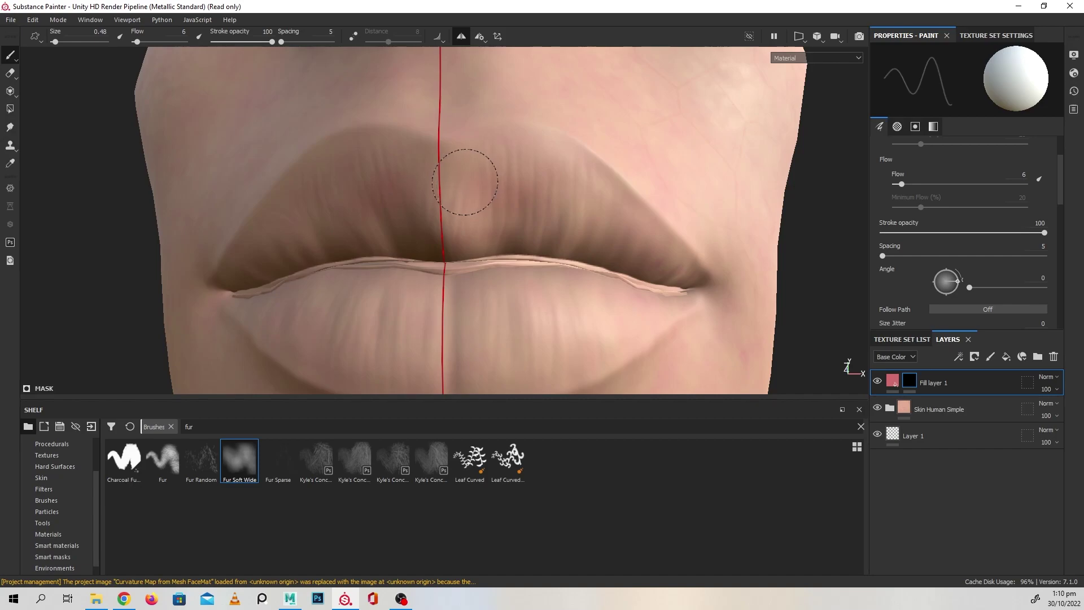
# Paint pink across both halves of the upper and lower lips on the mask
pyautogui.moveTo(473, 218)
pyautogui.mouseDown()
pyautogui.moveTo(491, 206)
pyautogui.moveTo(459, 191)
pyautogui.moveTo(519, 163)
pyautogui.mouseUp()
pyautogui.click(463, 37)
pyautogui.click(464, 39)
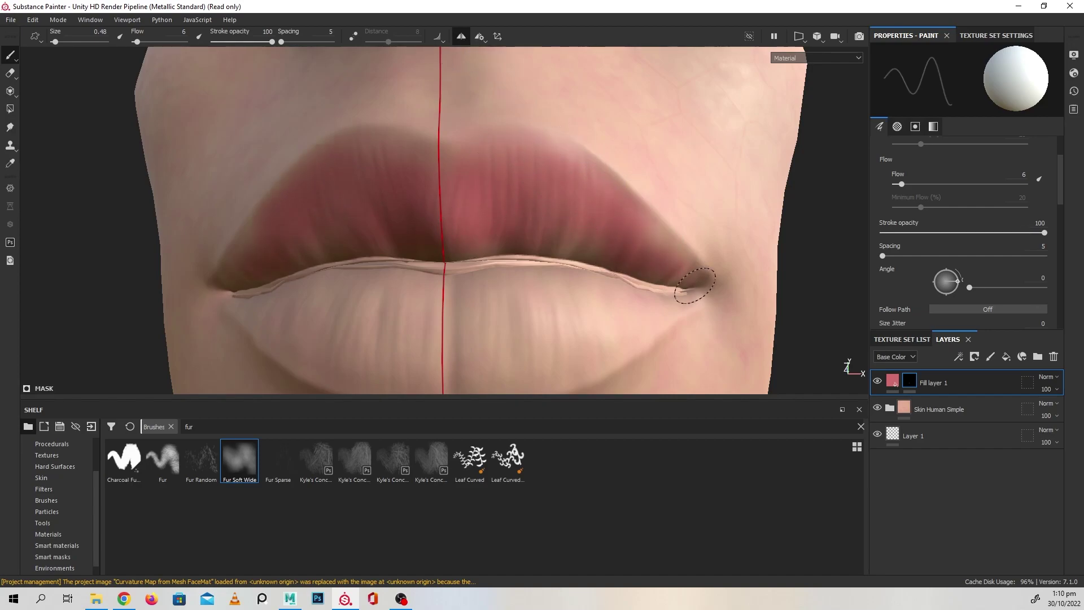
pyautogui.moveTo(556, 162); pyautogui.dragTo(690, 256)
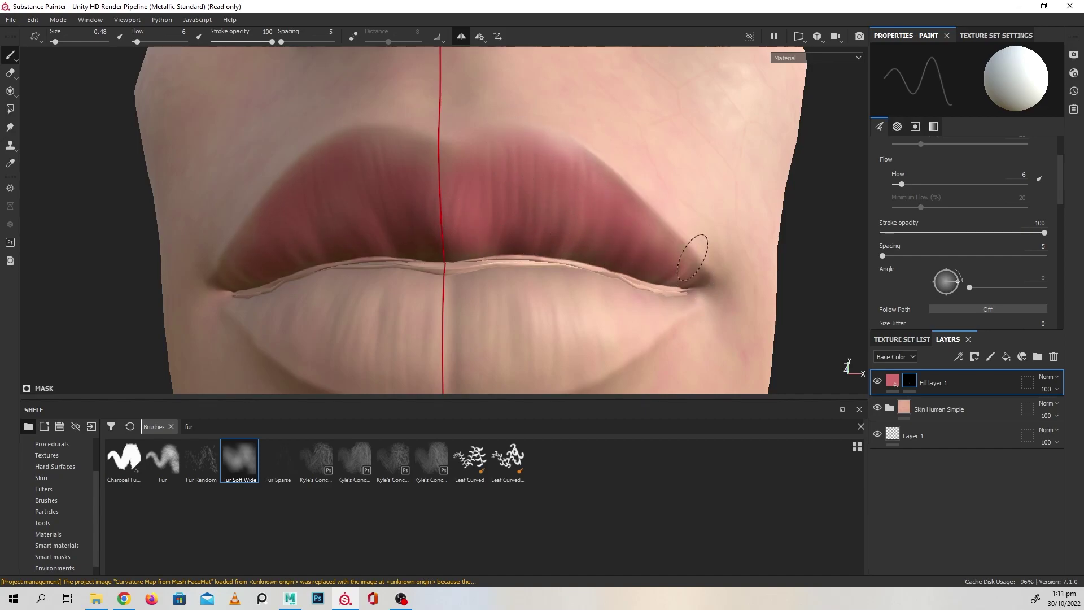
pyautogui.moveTo(616, 282)
pyautogui.mouseDown()
pyautogui.moveTo(537, 305)
pyautogui.moveTo(573, 273)
pyautogui.moveTo(581, 226)
pyautogui.mouseUp()
pyautogui.moveTo(627, 260)
pyautogui.mouseDown()
pyautogui.moveTo(562, 293)
pyautogui.moveTo(624, 265)
pyautogui.moveTo(435, 271)
pyautogui.moveTo(537, 295)
pyautogui.moveTo(621, 271)
pyautogui.moveTo(564, 230)
pyautogui.moveTo(496, 206)
pyautogui.moveTo(646, 223)
pyautogui.mouseUp()
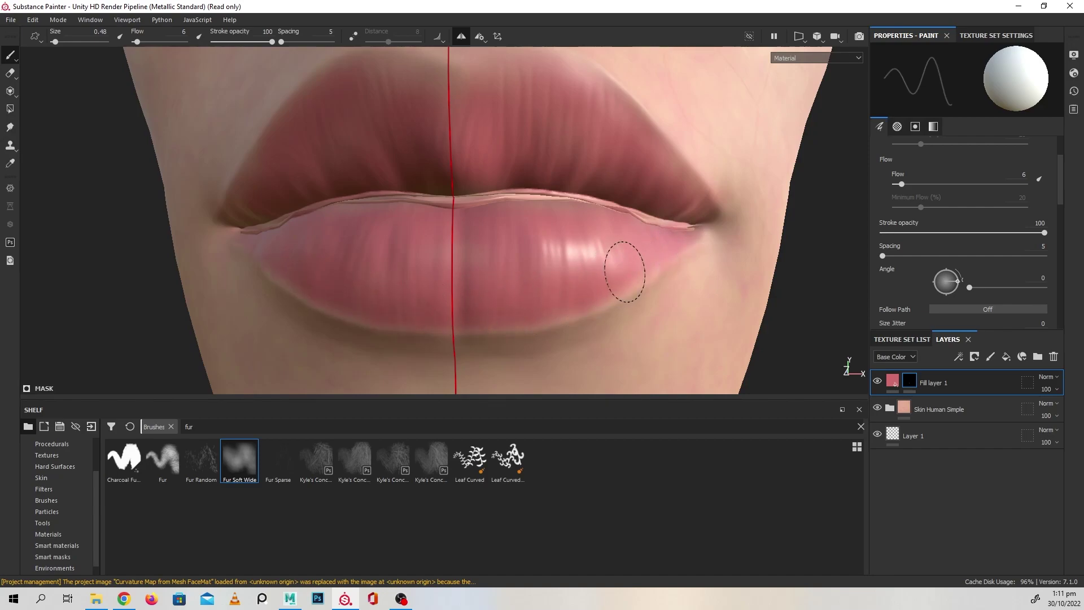
# Touch up the lower lip with pink from a three-quarter view
pyautogui.keyDown('alt'); pyautogui.moveTo(631, 221); pyautogui.dragTo(677, 250); pyautogui.keyUp('alt')
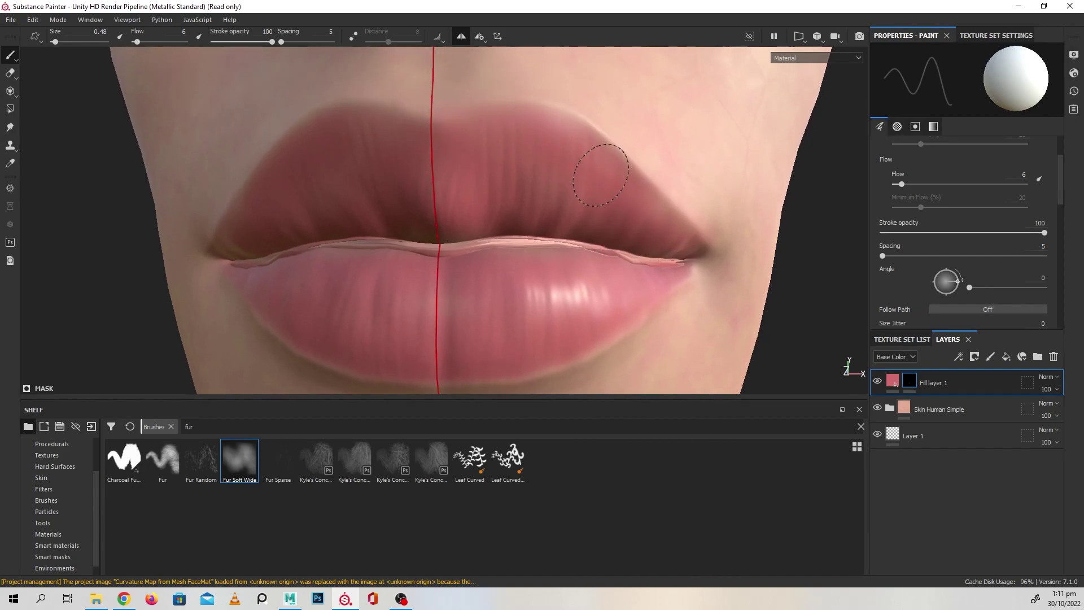
pyautogui.keyDown('alt'); pyautogui.moveTo(367, 198); pyautogui.dragTo(430, 179); pyautogui.keyUp('alt')
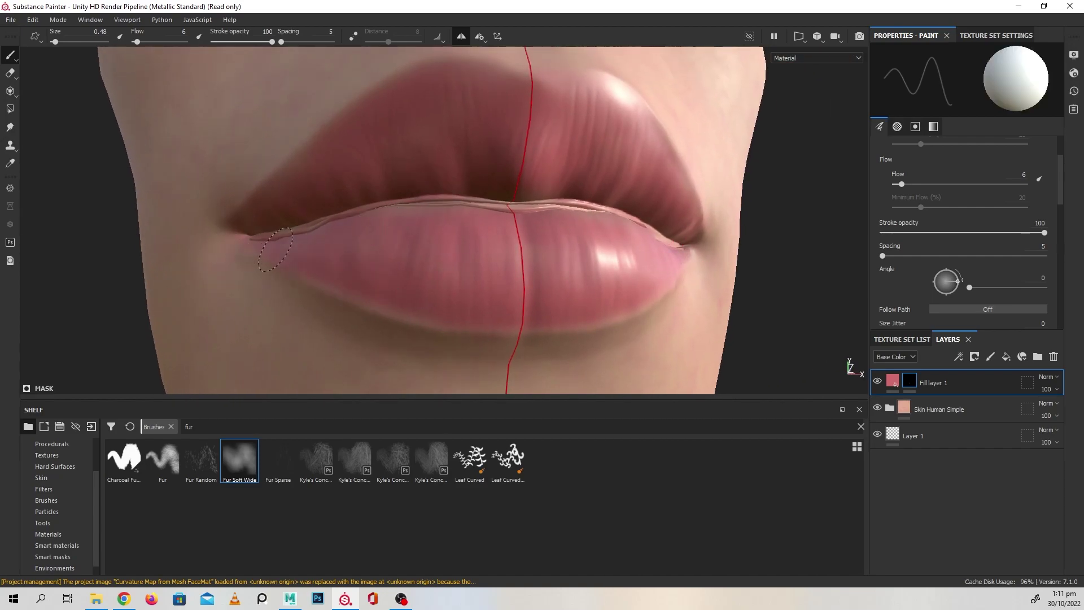
pyautogui.keyDown('alt'); pyautogui.moveTo(479, 106); pyautogui.dragTo(387, 184, button='middle'); pyautogui.keyUp('alt')
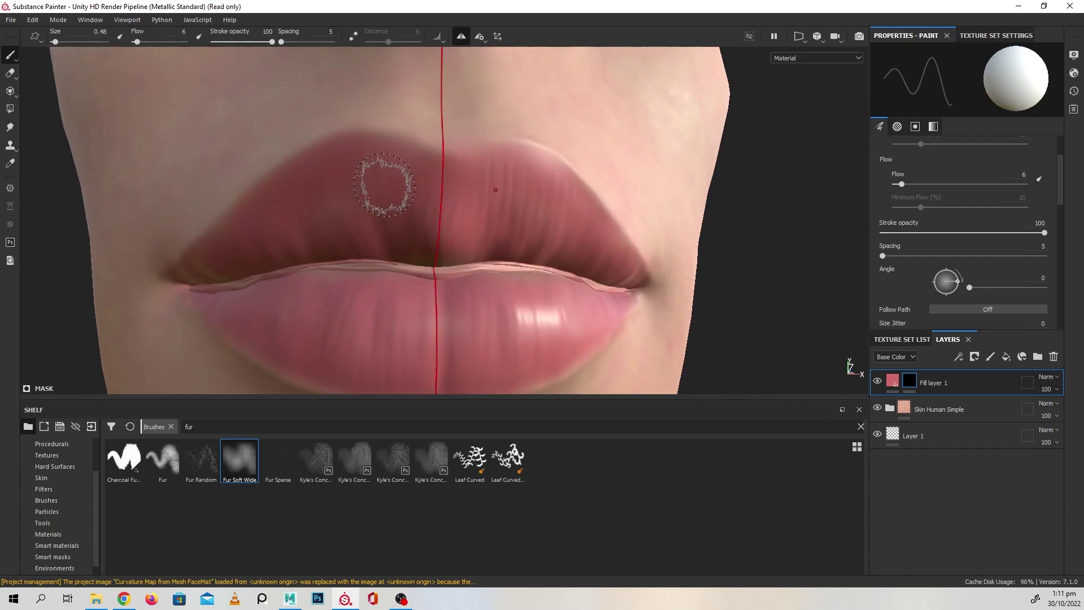
pyautogui.moveTo(586, 242)
pyautogui.keyDown('alt'); pyautogui.mouseDown()
pyautogui.moveTo(367, 218)
pyautogui.moveTo(455, 254)
pyautogui.moveTo(481, 225)
pyautogui.moveTo(559, 238)
pyautogui.moveTo(372, 242)
pyautogui.moveTo(531, 236)
pyautogui.mouseUp(); pyautogui.keyUp('alt')
pyautogui.click(511, 269)
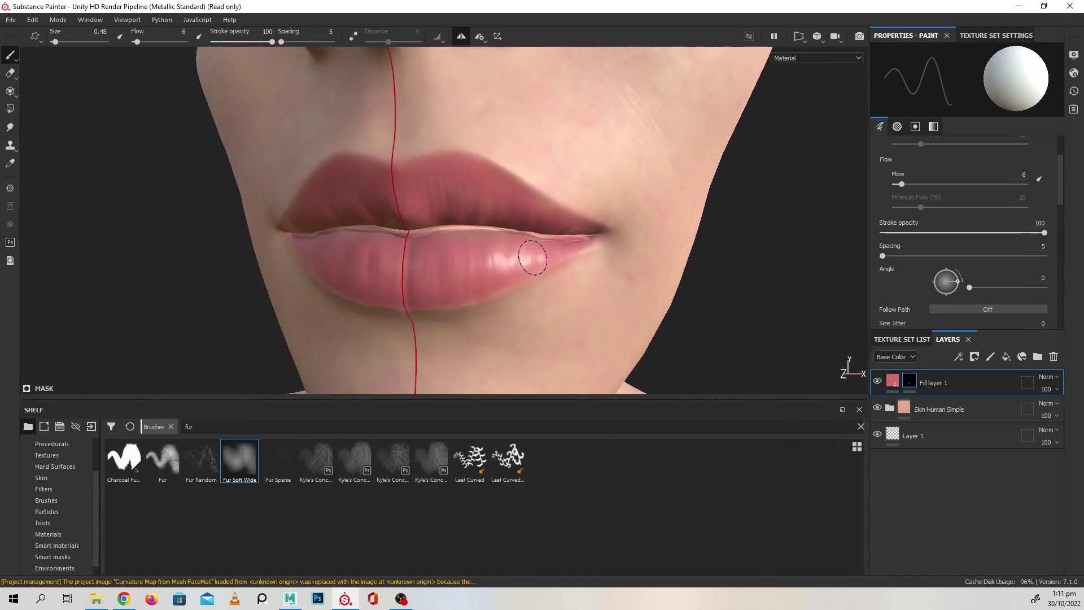
pyautogui.keyDown('alt'); pyautogui.moveTo(388, 253); pyautogui.dragTo(201, 244, button='right'); pyautogui.keyUp('alt')
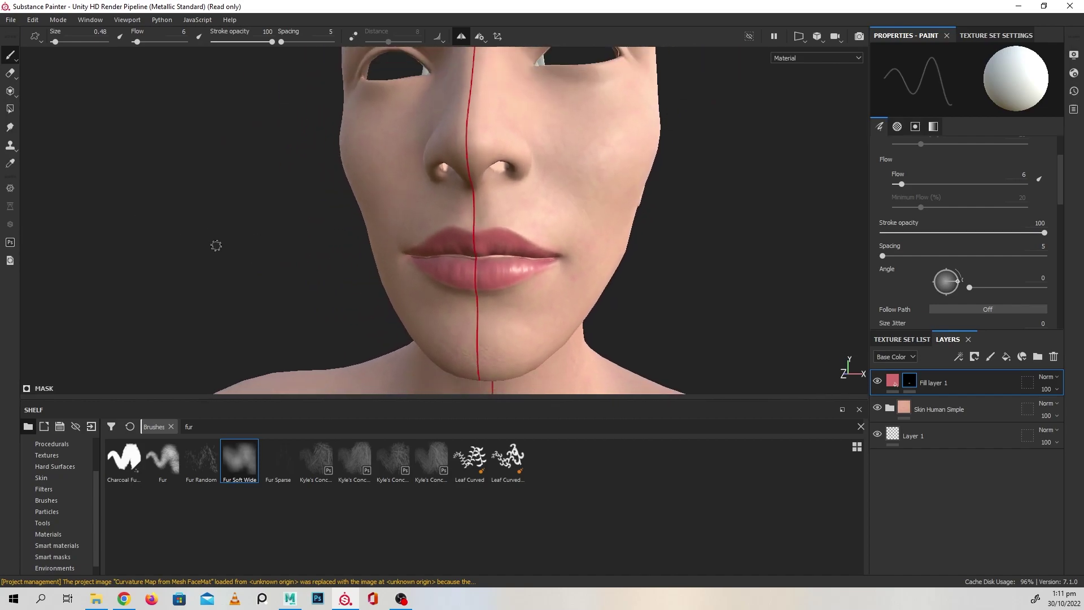
pyautogui.keyDown('alt'); pyautogui.moveTo(201, 244); pyautogui.dragTo(235, 252); pyautogui.keyUp('alt')
pyautogui.keyDown('alt'); pyautogui.moveTo(235, 252); pyautogui.dragTo(181, 249, button='right'); pyautogui.keyUp('alt')
pyautogui.keyDown('alt'); pyautogui.moveTo(371, 265); pyautogui.dragTo(391, 246, button='middle'); pyautogui.keyUp('alt')
pyautogui.keyDown('alt'); pyautogui.moveTo(392, 246); pyautogui.dragTo(344, 247, button='right'); pyautogui.keyUp('alt')
pyautogui.moveTo(430, 225)
pyautogui.keyDown('alt'); pyautogui.mouseDown(button='middle')
pyautogui.moveTo(435, 207)
pyautogui.moveTo(435, 222)
pyautogui.mouseUp(button='middle'); pyautogui.keyUp('alt')
pyautogui.keyDown('alt'); pyautogui.moveTo(502, 230); pyautogui.dragTo(605, 271, button='right'); pyautogui.keyUp('alt')
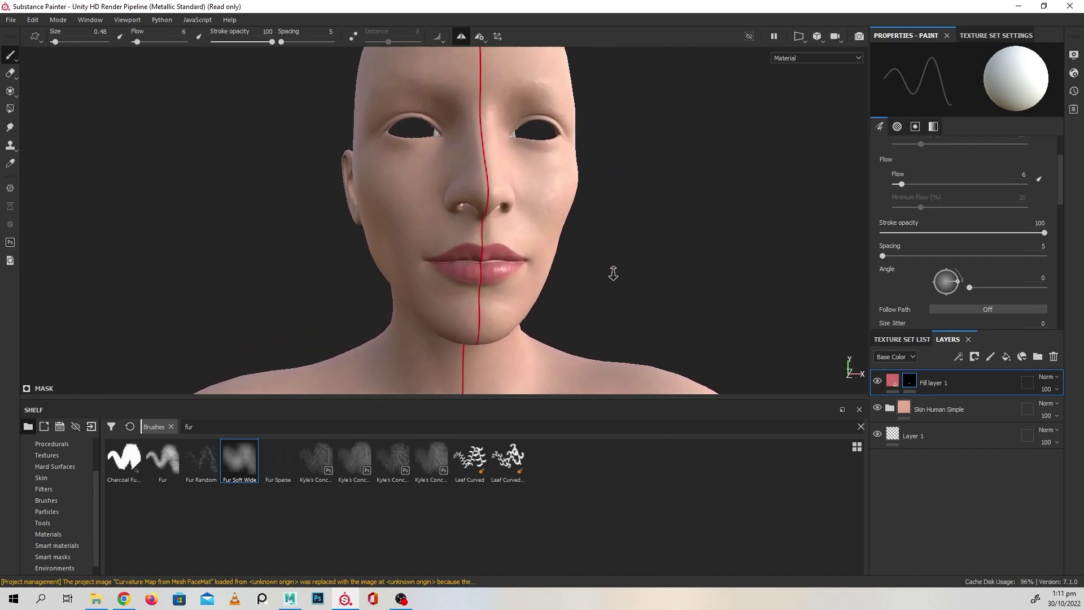
pyautogui.keyDown('alt'); pyautogui.moveTo(490, 218); pyautogui.dragTo(523, 213); pyautogui.keyUp('alt')
pyautogui.keyDown('alt'); pyautogui.moveTo(522, 213); pyautogui.dragTo(520, 240, button='middle'); pyautogui.keyUp('alt')
pyautogui.keyDown('alt'); pyautogui.moveTo(519, 240); pyautogui.dragTo(567, 253, button='right'); pyautogui.keyUp('alt')
pyautogui.keyDown('alt'); pyautogui.moveTo(567, 253); pyautogui.dragTo(540, 259); pyautogui.keyUp('alt')
pyautogui.keyDown('alt'); pyautogui.moveTo(539, 224); pyautogui.dragTo(489, 215, button='right'); pyautogui.keyUp('alt')
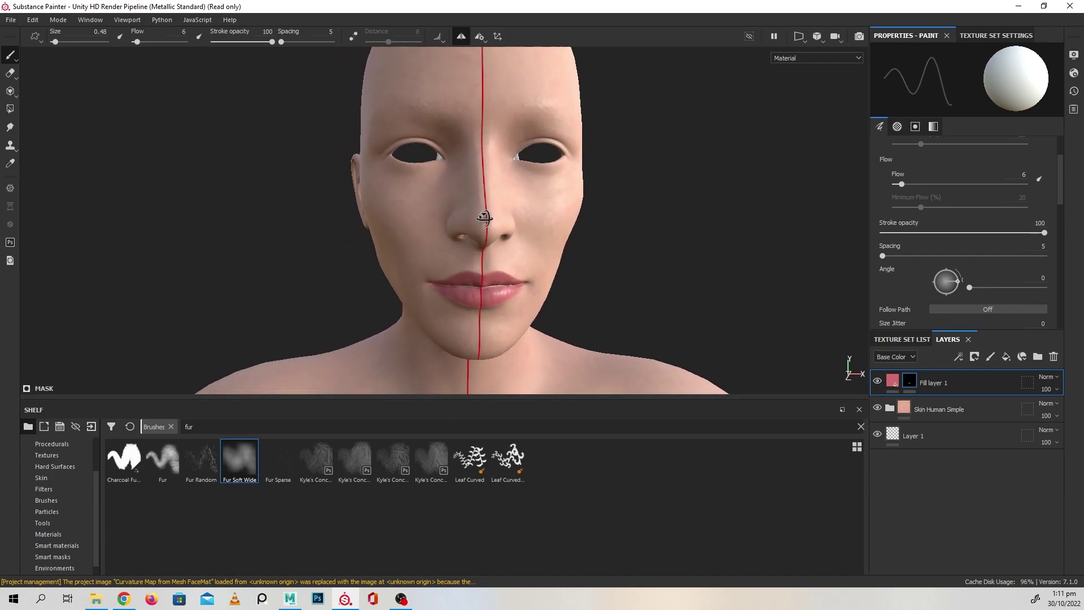
pyautogui.keyDown('alt'); pyautogui.moveTo(489, 215); pyautogui.dragTo(489, 249, button='middle'); pyautogui.keyUp('alt')
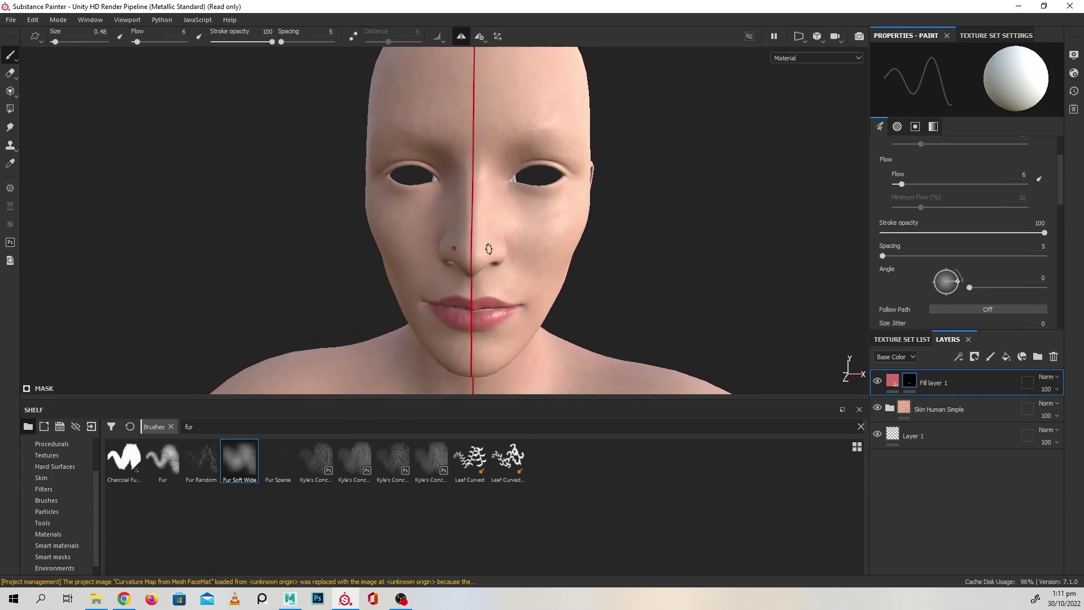
# Add a new fill layer with a black mask on top of FaceMat
pyautogui.click(1003, 359)
pyautogui.rightClick(937, 381)
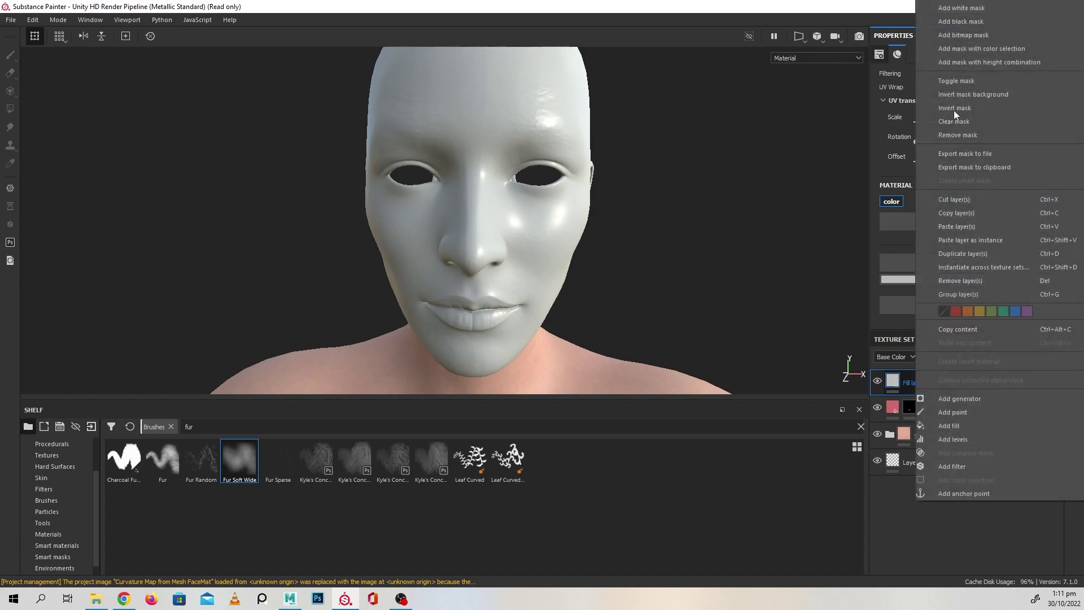
pyautogui.click(964, 22)
# Disable the fill's height and normal channels and set its base colour red (0.660, 0.076, 0.076)
pyautogui.scroll(-1, 970, 214)
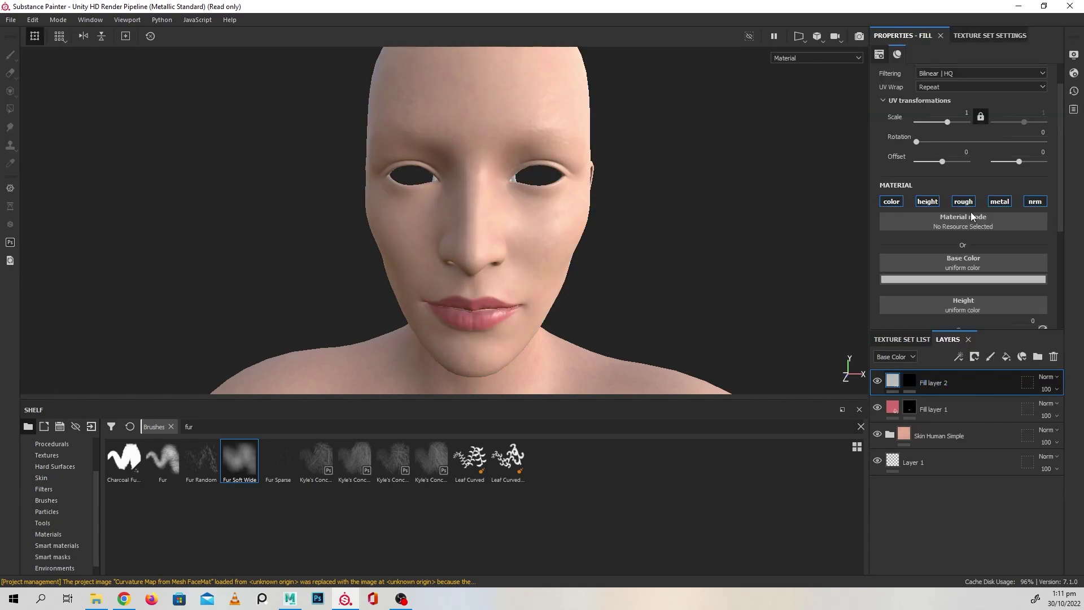
pyautogui.click(929, 202)
pyautogui.click(1036, 202)
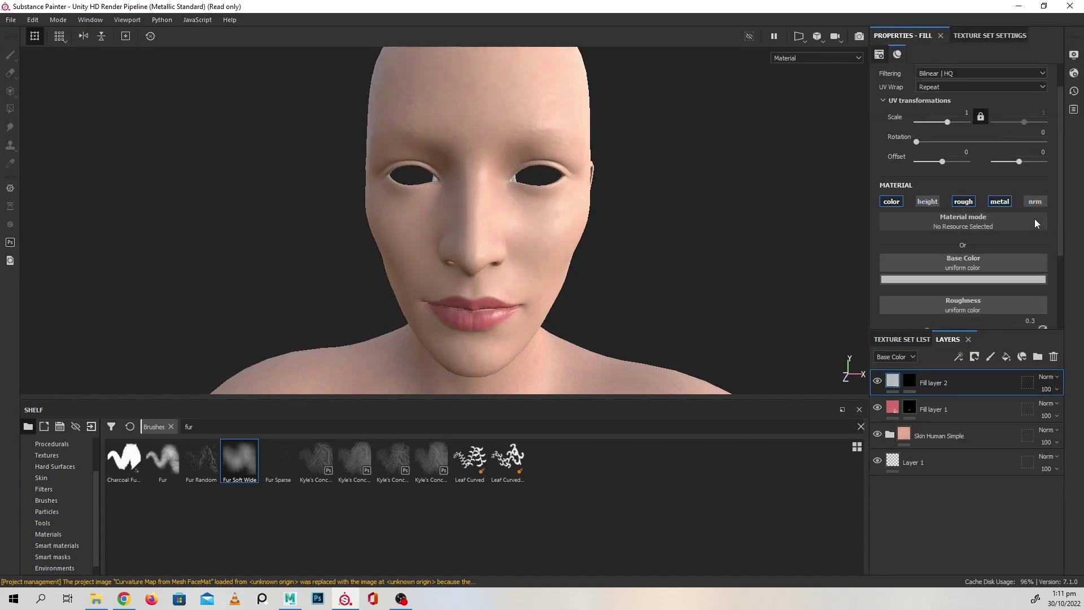
pyautogui.click(940, 279)
pyautogui.moveTo(983, 333); pyautogui.dragTo(980, 315)
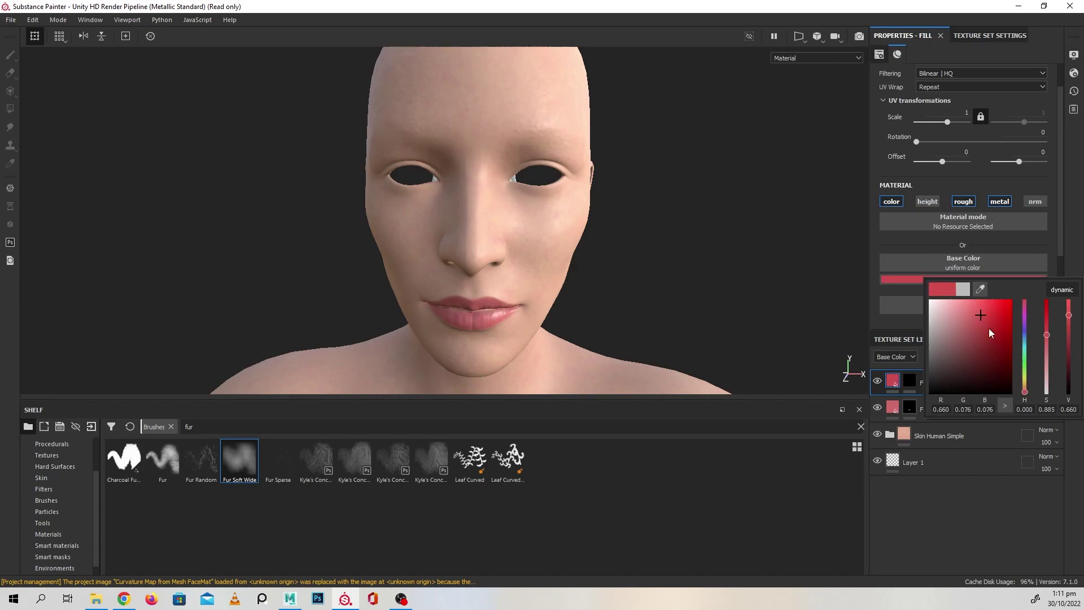
pyautogui.rightClick(917, 378)
# Add a paint effect to the mask, enlarge the brush to about 3.73, and paint mirrored cheek blush
pyautogui.click(961, 24)
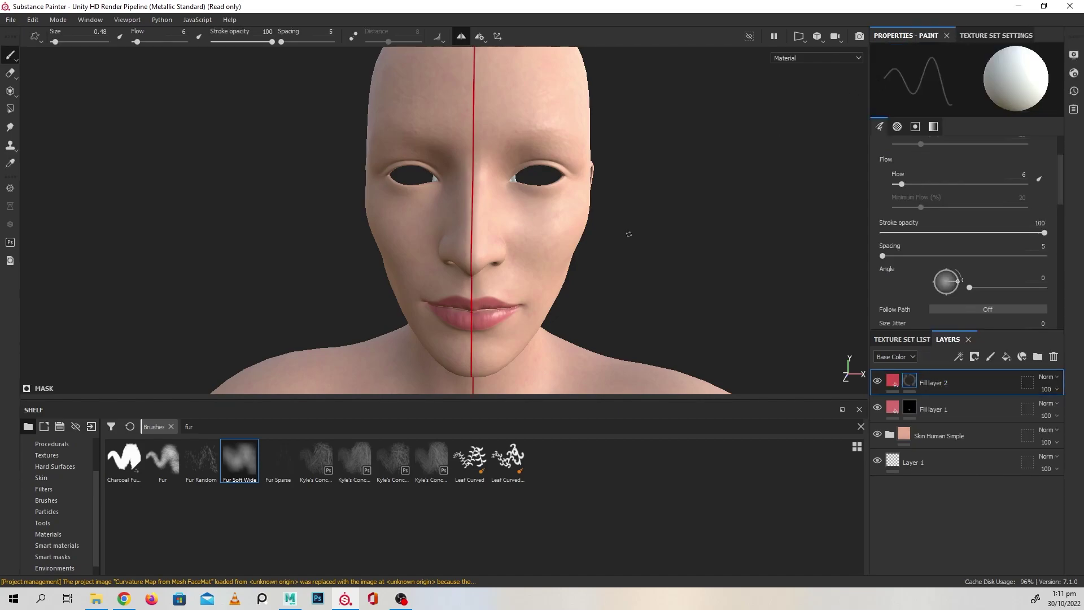
pyautogui.moveTo(529, 233)
pyautogui.keyDown('ctrl'); pyautogui.mouseDown(button='right')
pyautogui.moveTo(568, 249)
pyautogui.moveTo(582, 270)
pyautogui.mouseUp(button='right'); pyautogui.keyUp('ctrl')
pyautogui.moveTo(581, 274)
pyautogui.keyDown('alt'); pyautogui.mouseDown()
pyautogui.moveTo(531, 229)
pyautogui.moveTo(515, 236)
pyautogui.mouseUp(); pyautogui.keyUp('alt')
pyautogui.moveTo(627, 272)
pyautogui.keyDown('alt'); pyautogui.mouseDown()
pyautogui.moveTo(586, 241)
pyautogui.moveTo(537, 254)
pyautogui.moveTo(496, 229)
pyautogui.mouseUp(); pyautogui.keyUp('alt')
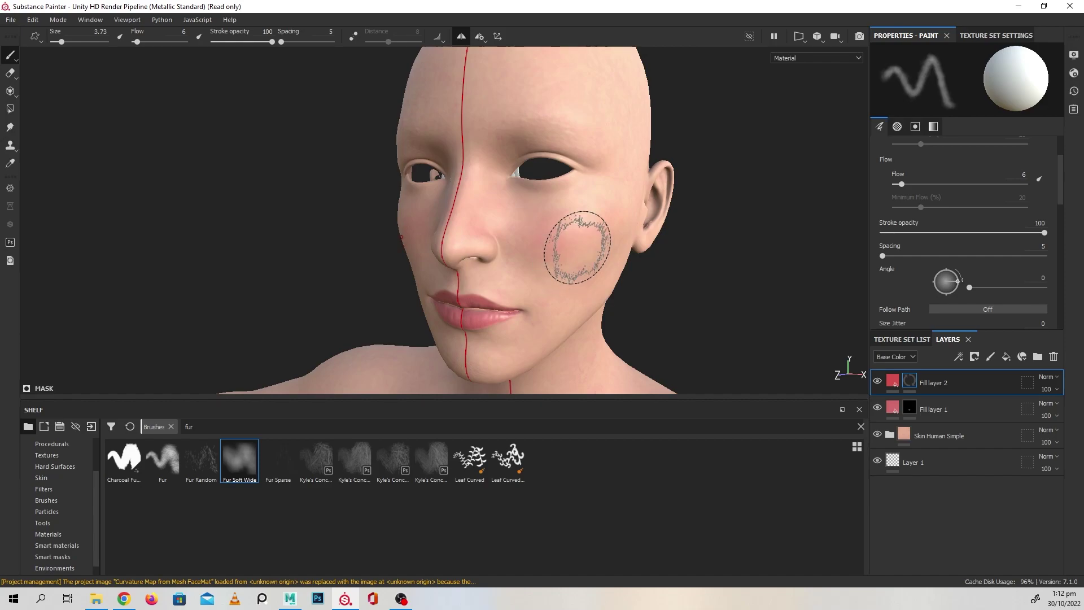
# Reorient the head and paint more blush on the lower cheek
pyautogui.moveTo(617, 182)
pyautogui.keyDown('alt'); pyautogui.mouseDown()
pyautogui.moveTo(604, 258)
pyautogui.moveTo(537, 164)
pyautogui.mouseUp(); pyautogui.keyUp('alt')
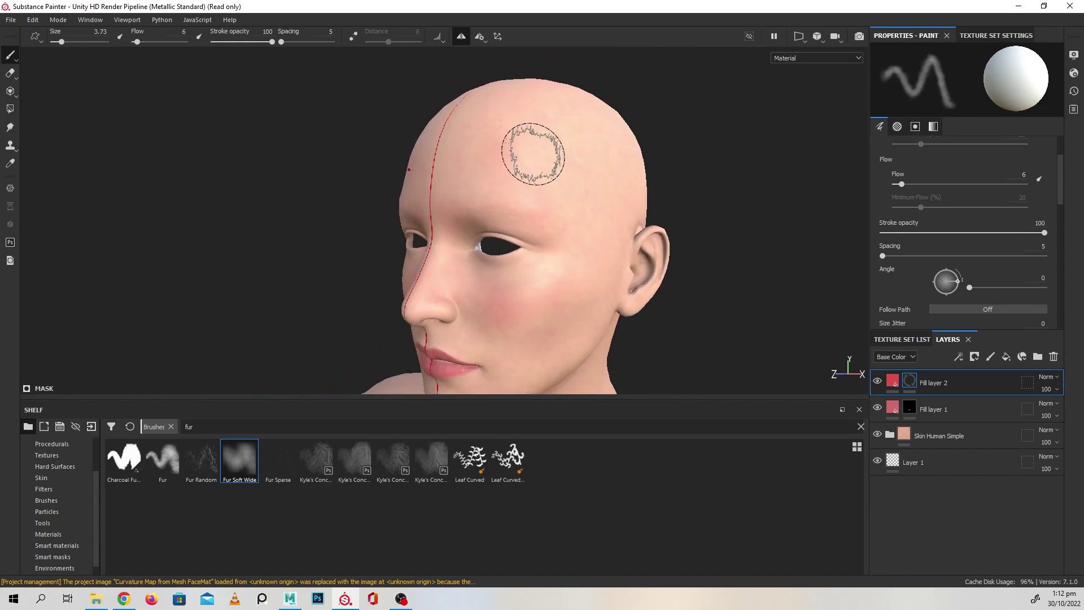
pyautogui.keyDown('alt'); pyautogui.moveTo(573, 274); pyautogui.dragTo(583, 252); pyautogui.keyUp('alt')
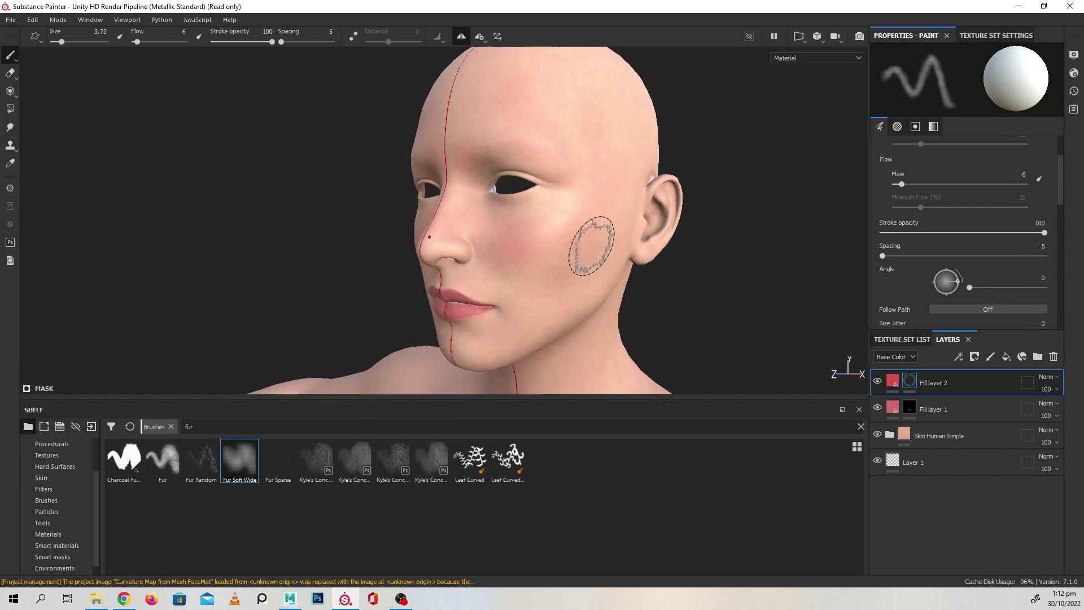
pyautogui.moveTo(541, 311)
pyautogui.keyDown('alt'); pyautogui.mouseDown()
pyautogui.moveTo(576, 255)
pyautogui.moveTo(545, 272)
pyautogui.mouseUp(); pyautogui.keyUp('alt')
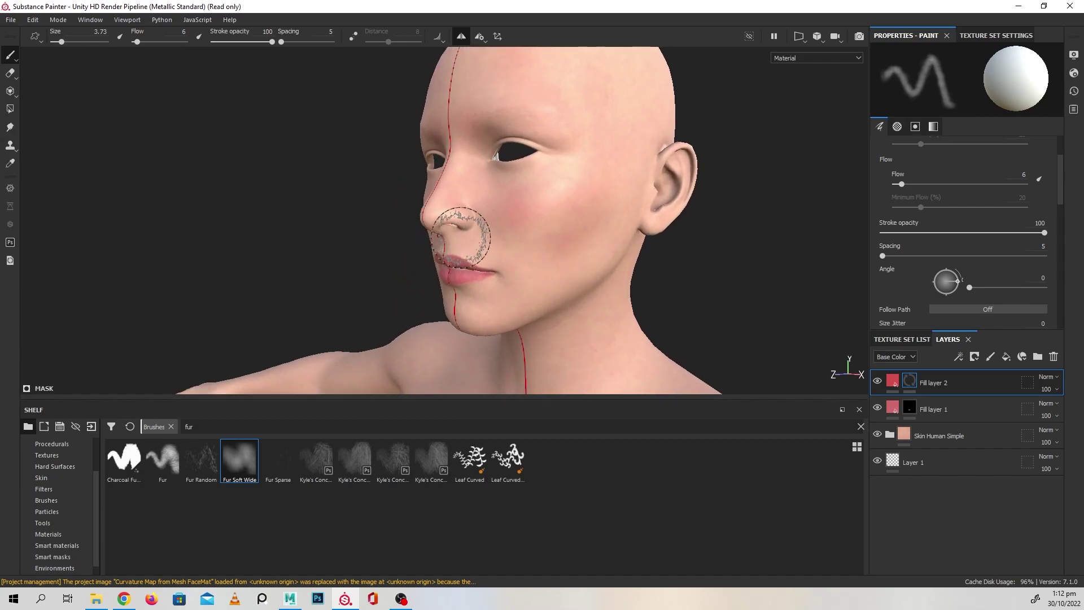
pyautogui.moveTo(632, 195)
pyautogui.keyDown('alt'); pyautogui.mouseDown()
pyautogui.moveTo(664, 203)
pyautogui.moveTo(659, 229)
pyautogui.moveTo(686, 223)
pyautogui.moveTo(625, 237)
pyautogui.moveTo(585, 160)
pyautogui.moveTo(581, 218)
pyautogui.moveTo(486, 243)
pyautogui.mouseUp(); pyautogui.keyUp('alt')
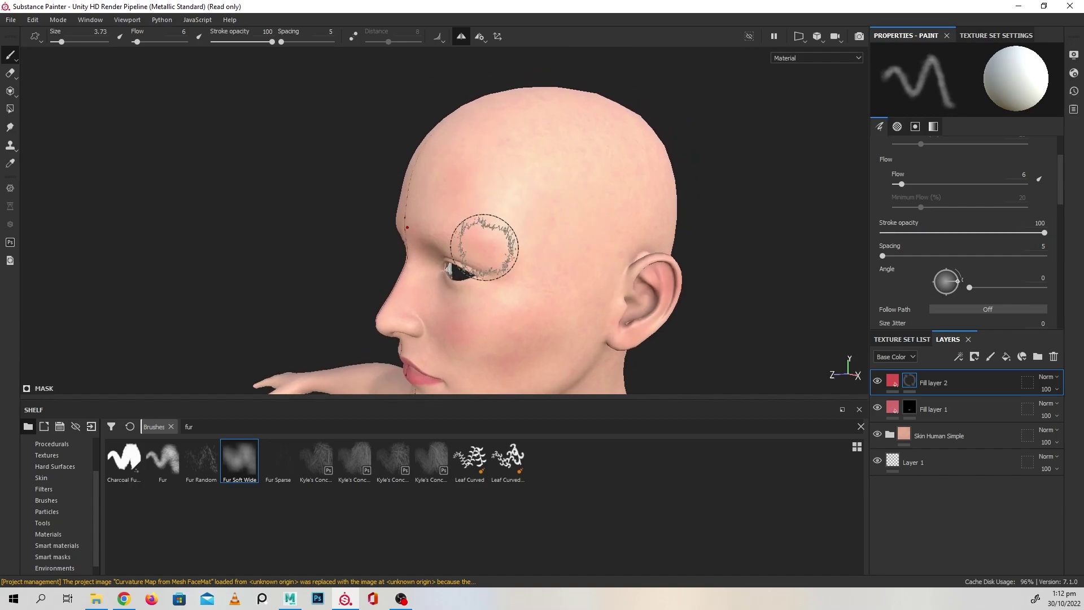
pyautogui.moveTo(581, 229)
pyautogui.keyDown('alt'); pyautogui.mouseDown()
pyautogui.moveTo(649, 125)
pyautogui.moveTo(642, 218)
pyautogui.moveTo(619, 227)
pyautogui.mouseUp(); pyautogui.keyUp('alt')
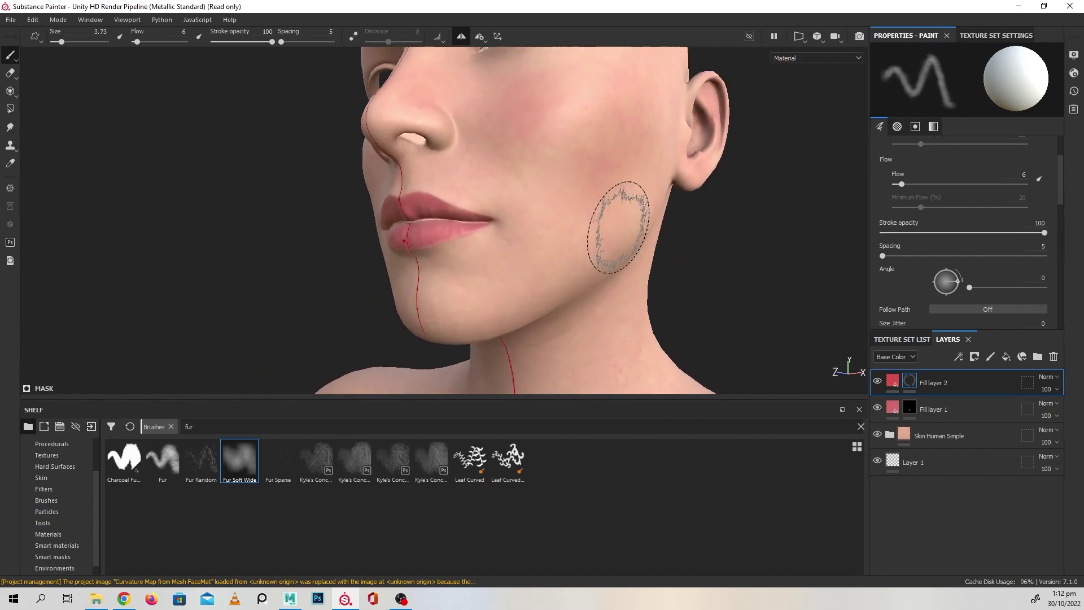
pyautogui.press('x')
pyautogui.moveTo(512, 283); pyautogui.dragTo(508, 288)
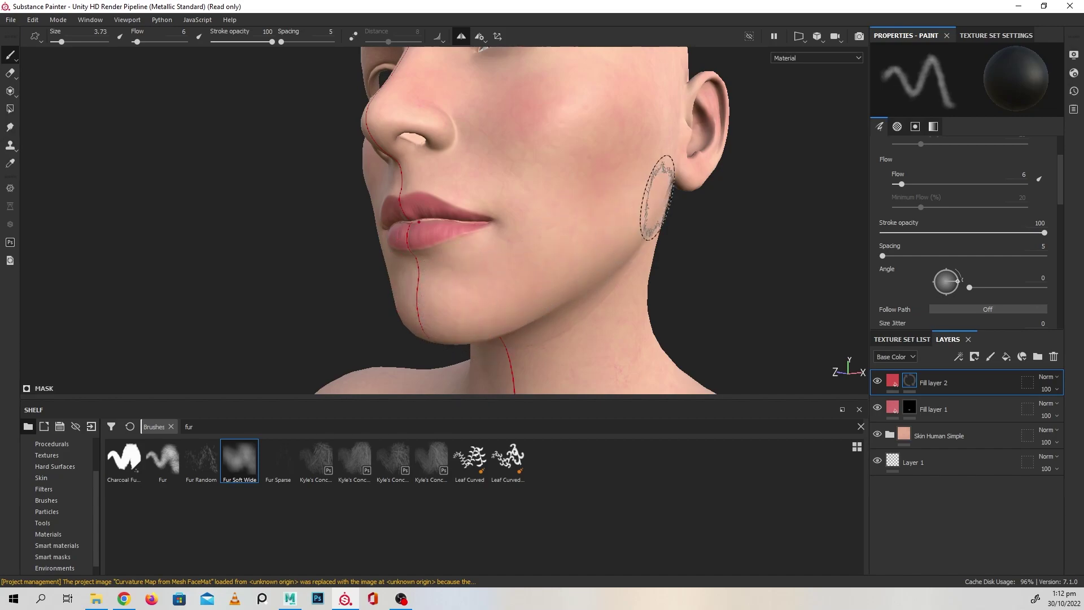
# Orbit and zoom around the head to inspect the blush on the nose, cheeks and profile
pyautogui.moveTo(591, 236)
pyautogui.keyDown('alt'); pyautogui.mouseDown()
pyautogui.moveTo(571, 225)
pyautogui.moveTo(571, 237)
pyautogui.mouseUp(); pyautogui.keyUp('alt')
pyautogui.moveTo(556, 166)
pyautogui.keyDown('alt'); pyautogui.mouseDown()
pyautogui.moveTo(610, 266)
pyautogui.moveTo(600, 285)
pyautogui.mouseUp(); pyautogui.keyUp('alt')
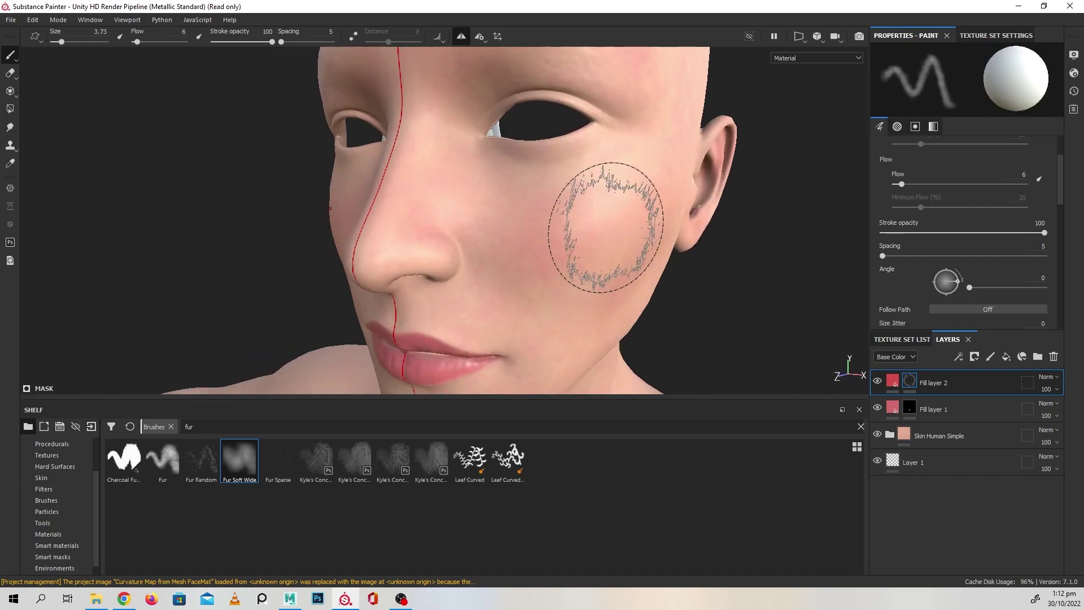
pyautogui.moveTo(514, 189)
pyautogui.keyDown('alt'); pyautogui.mouseDown()
pyautogui.moveTo(484, 170)
pyautogui.moveTo(548, 187)
pyautogui.moveTo(524, 221)
pyautogui.mouseUp(); pyautogui.keyUp('alt')
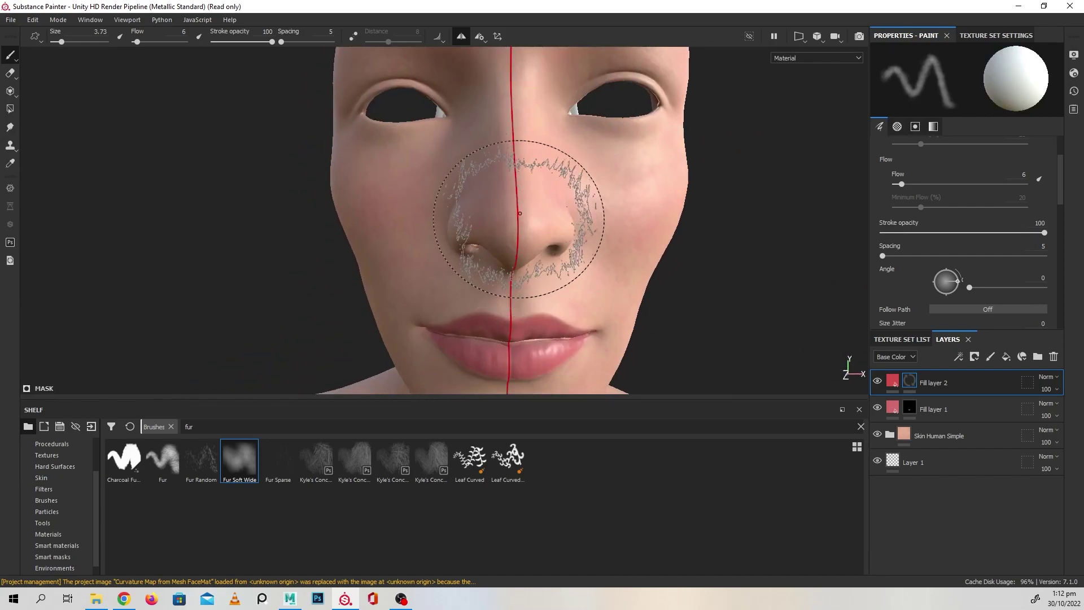
pyautogui.moveTo(605, 267)
pyautogui.keyDown('alt'); pyautogui.mouseDown()
pyautogui.moveTo(537, 218)
pyautogui.moveTo(525, 230)
pyautogui.mouseUp(); pyautogui.keyUp('alt')
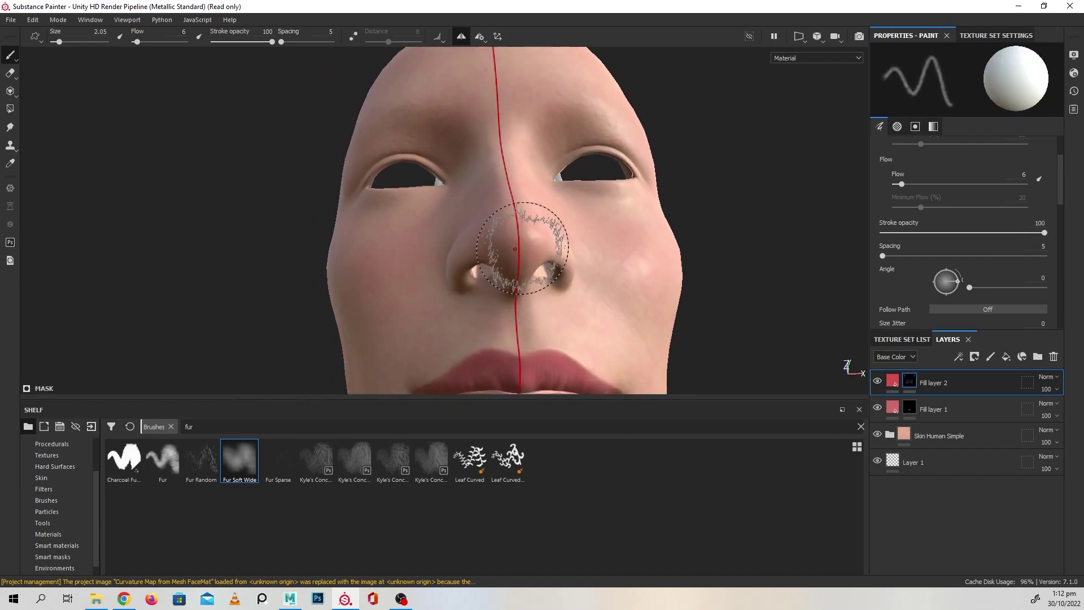
pyautogui.keyDown('alt'); pyautogui.moveTo(578, 260); pyautogui.dragTo(615, 278); pyautogui.keyUp('alt')
pyautogui.scroll(-3, 614, 278)
pyautogui.keyDown('alt'); pyautogui.moveTo(615, 278); pyautogui.dragTo(587, 107, button='middle'); pyautogui.keyUp('alt')
pyautogui.scroll(-2, 404, 203)
pyautogui.moveTo(659, 216)
pyautogui.keyDown('alt'); pyautogui.mouseDown()
pyautogui.moveTo(706, 249)
pyautogui.moveTo(576, 186)
pyautogui.moveTo(459, 193)
pyautogui.mouseUp(); pyautogui.keyUp('alt')
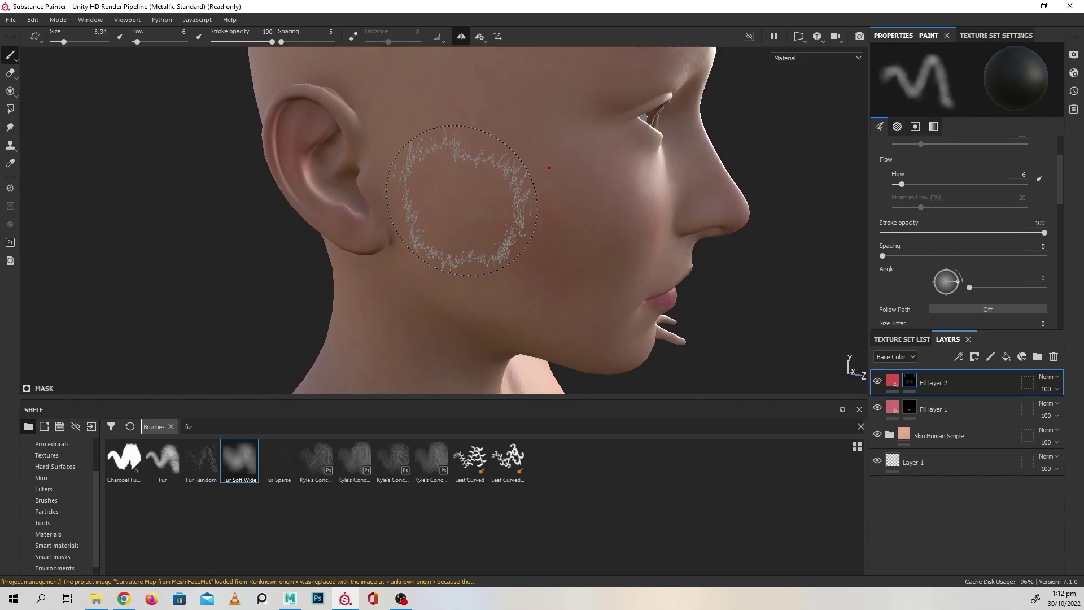
pyautogui.keyDown('alt'); pyautogui.moveTo(615, 283); pyautogui.dragTo(557, 240, button='right'); pyautogui.keyUp('alt')
pyautogui.keyDown('alt'); pyautogui.moveTo(557, 240); pyautogui.dragTo(547, 221); pyautogui.keyUp('alt')
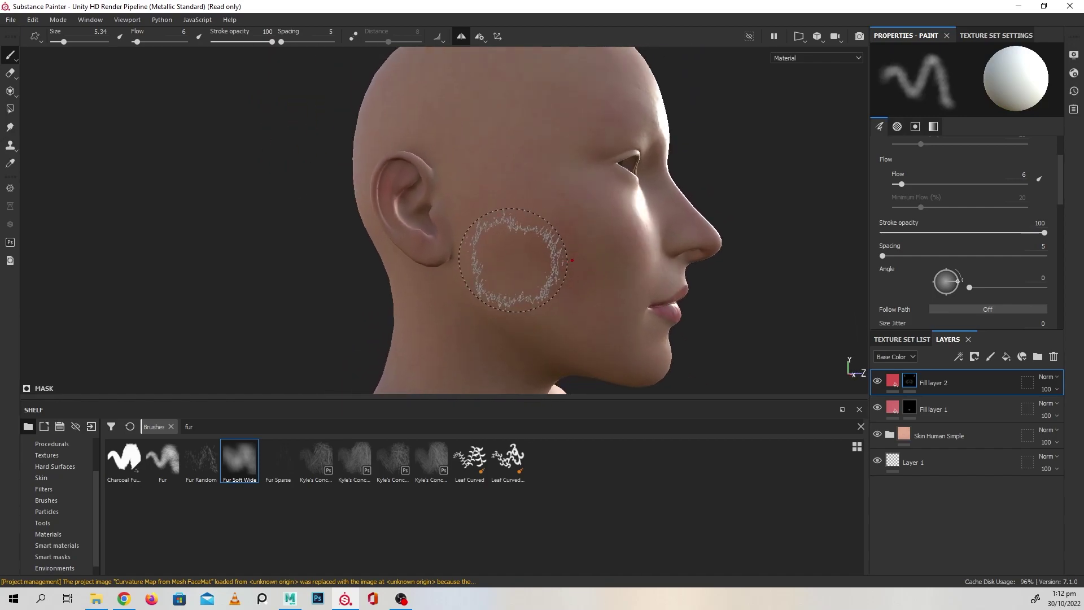
pyautogui.keyDown('alt'); pyautogui.moveTo(631, 245); pyautogui.dragTo(655, 242); pyautogui.keyUp('alt')
pyautogui.scroll(-5, 655, 242)
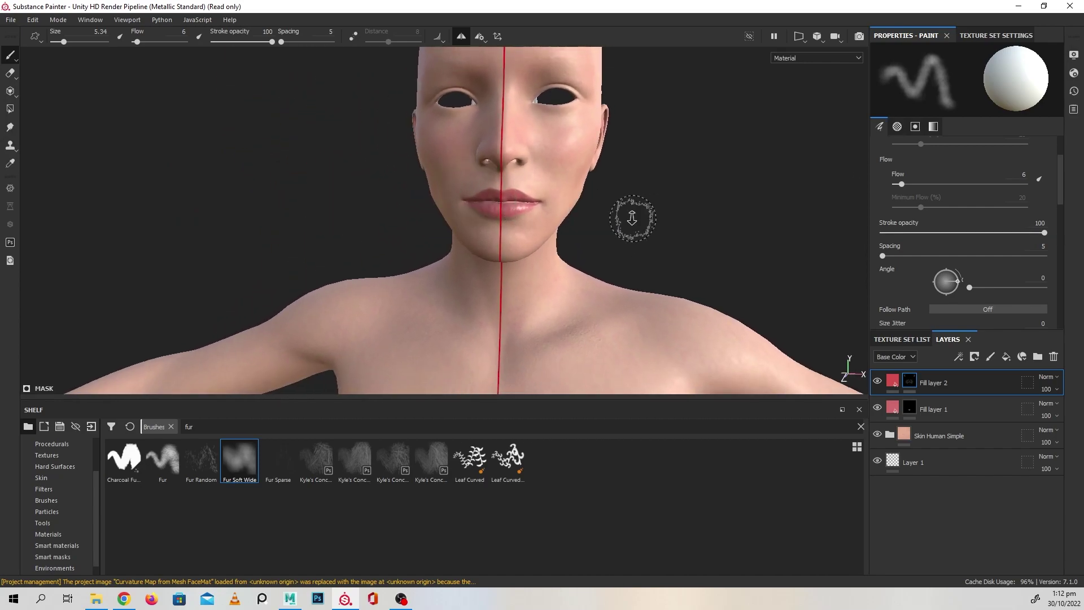
pyautogui.keyDown('alt'); pyautogui.moveTo(613, 234); pyautogui.dragTo(608, 244, button='middle'); pyautogui.keyUp('alt')
pyautogui.moveTo(607, 244)
pyautogui.keyDown('alt'); pyautogui.mouseDown(button='right')
pyautogui.moveTo(685, 271)
pyautogui.moveTo(701, 241)
pyautogui.mouseUp(button='right'); pyautogui.keyUp('alt')
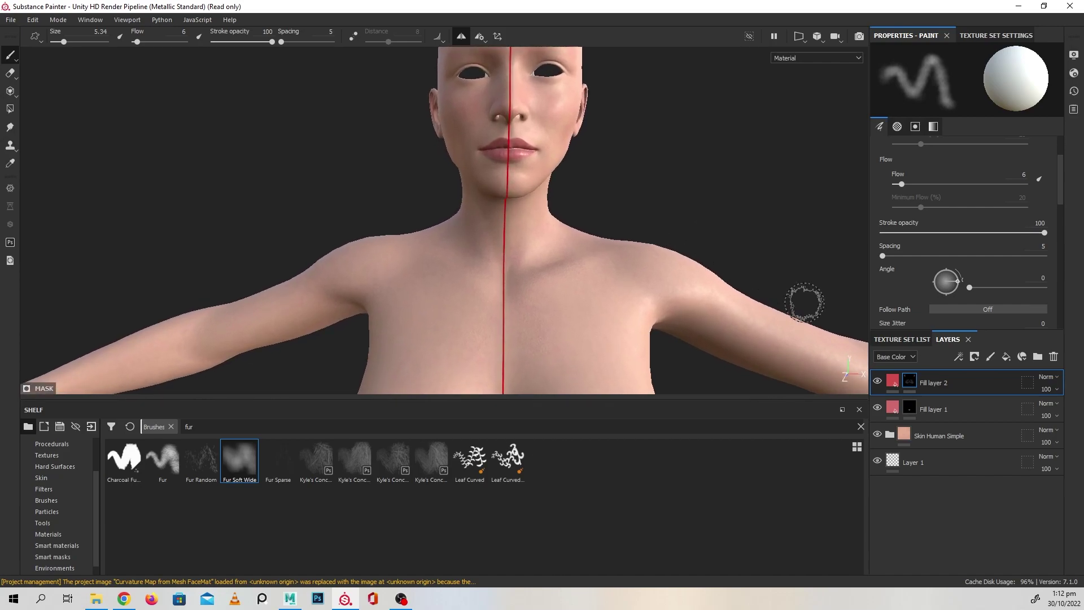
# Switch to the ArmsLegsMat texture set and collapse its Skin Human Simple folder
pyautogui.click(901, 340)
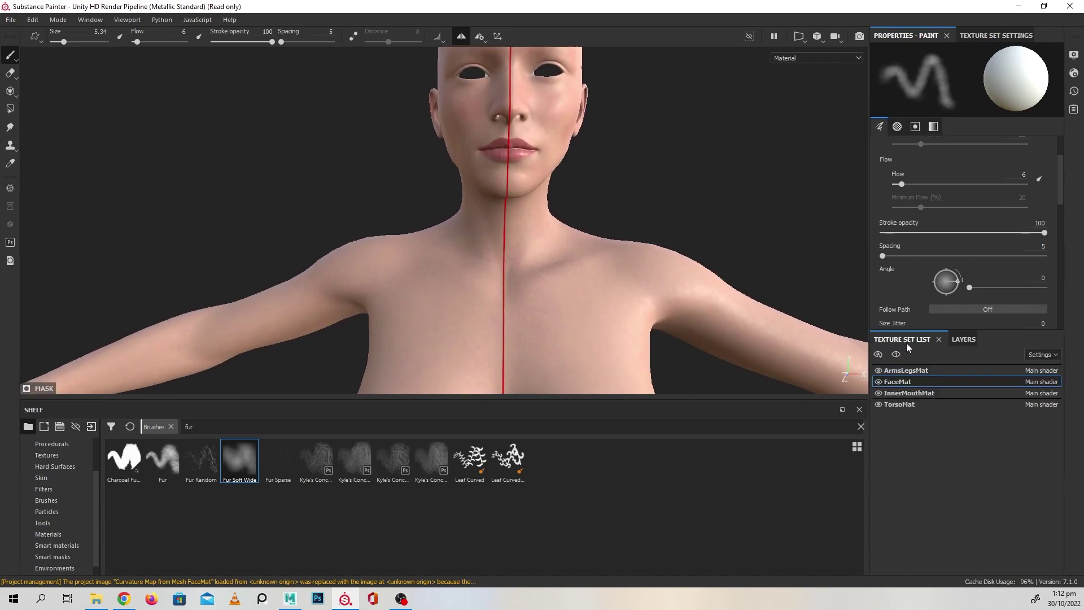
pyautogui.click(913, 372)
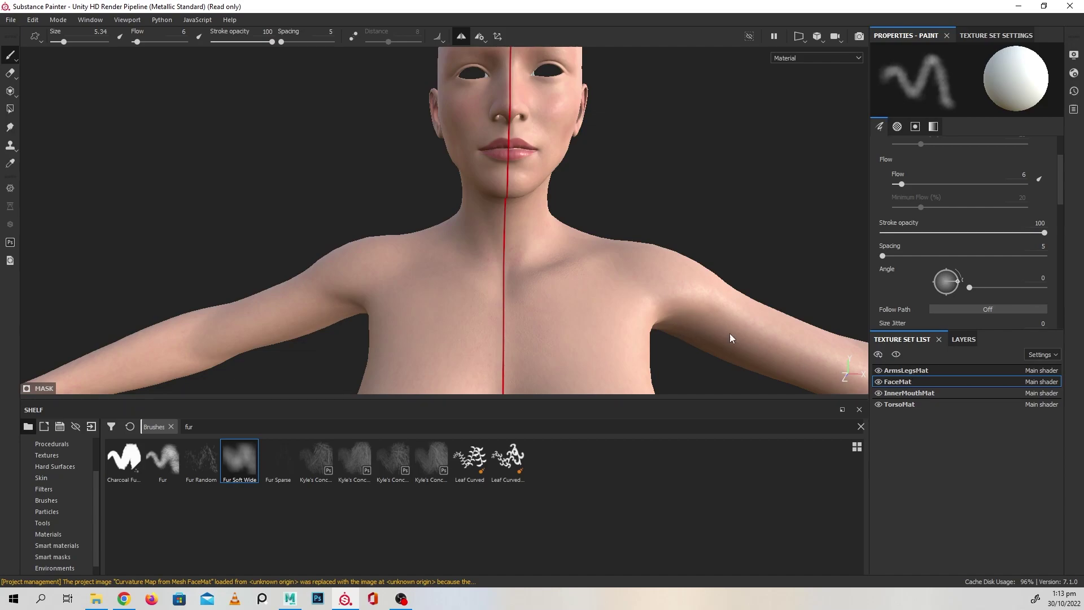
pyautogui.click(965, 339)
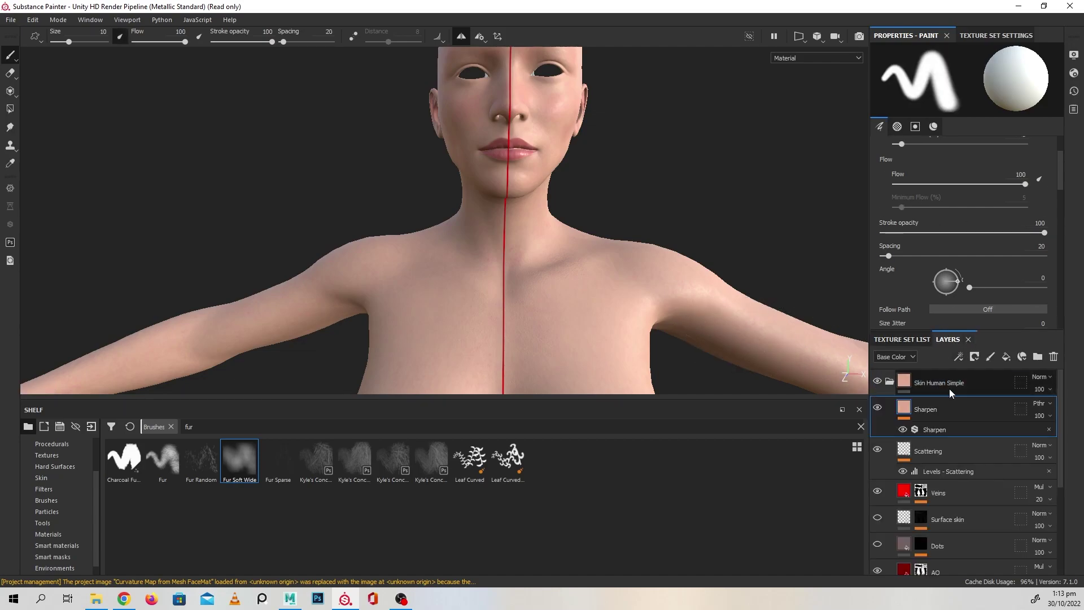
pyautogui.click(896, 382)
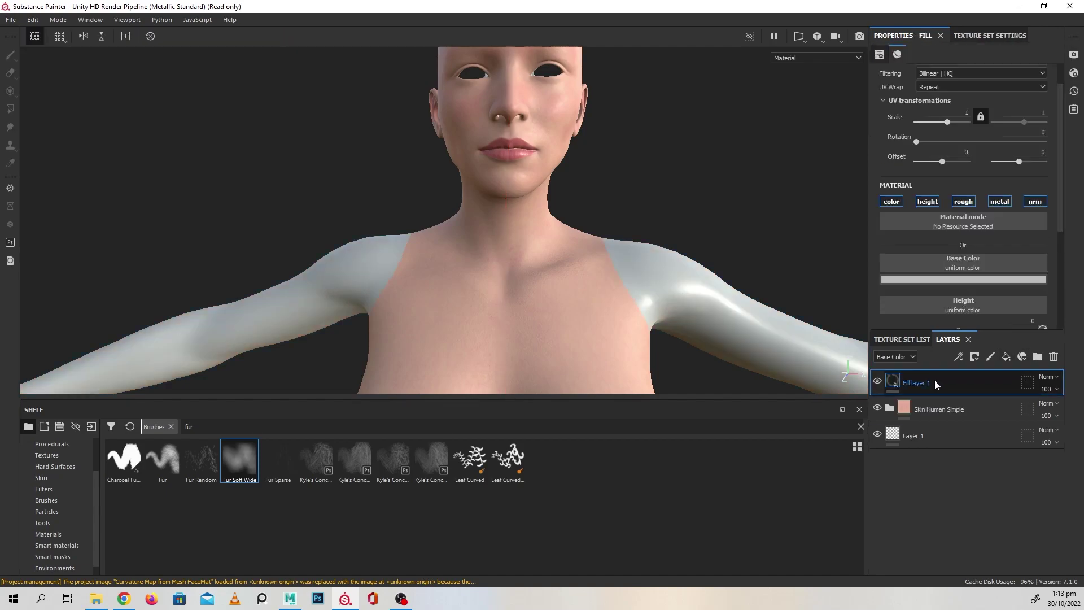
# Give the new fill layer a black mask and turn off its height and normal channels
pyautogui.rightClick(934, 381)
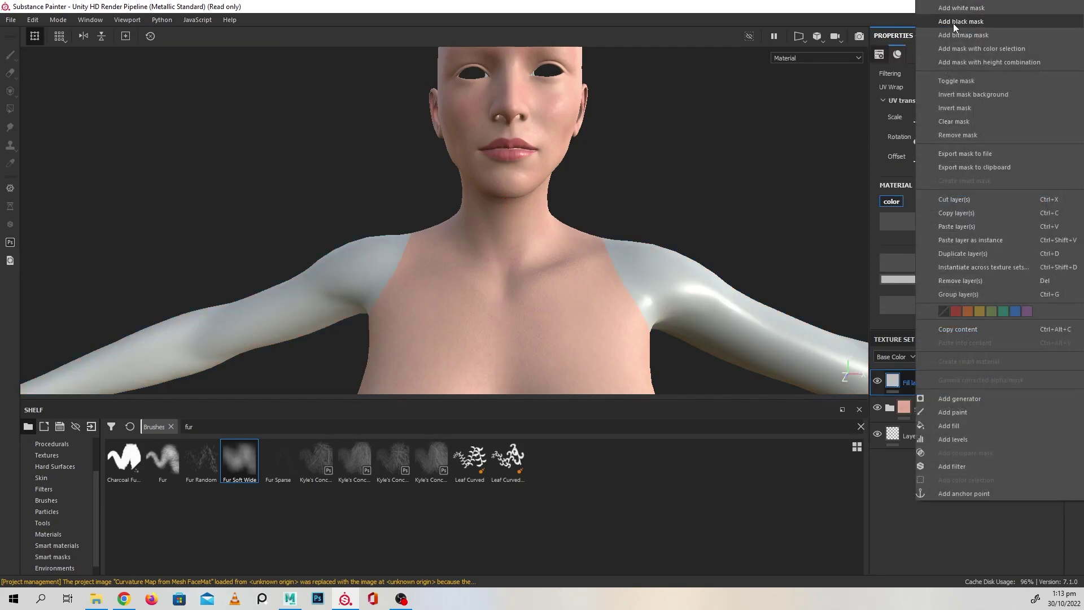
pyautogui.click(953, 21)
pyautogui.click(892, 381)
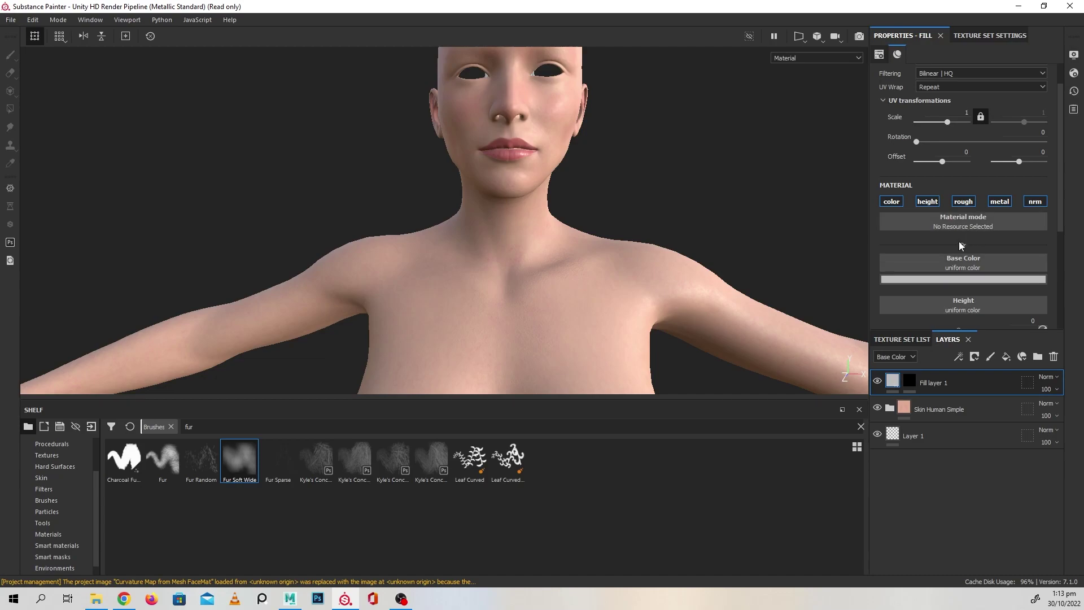
pyautogui.click(1031, 202)
pyautogui.click(928, 201)
# Set the fill's base colour to dark red (0.530, 0.050, 0.050) and add a paint effect to its mask
pyautogui.click(959, 281)
pyautogui.click(984, 327)
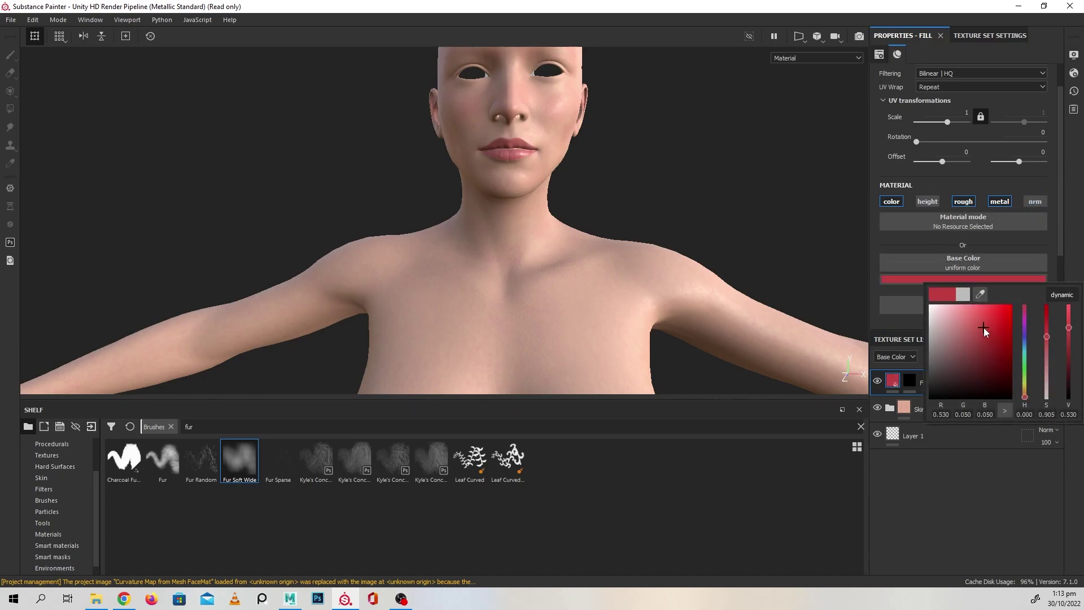
pyautogui.rightClick(911, 382)
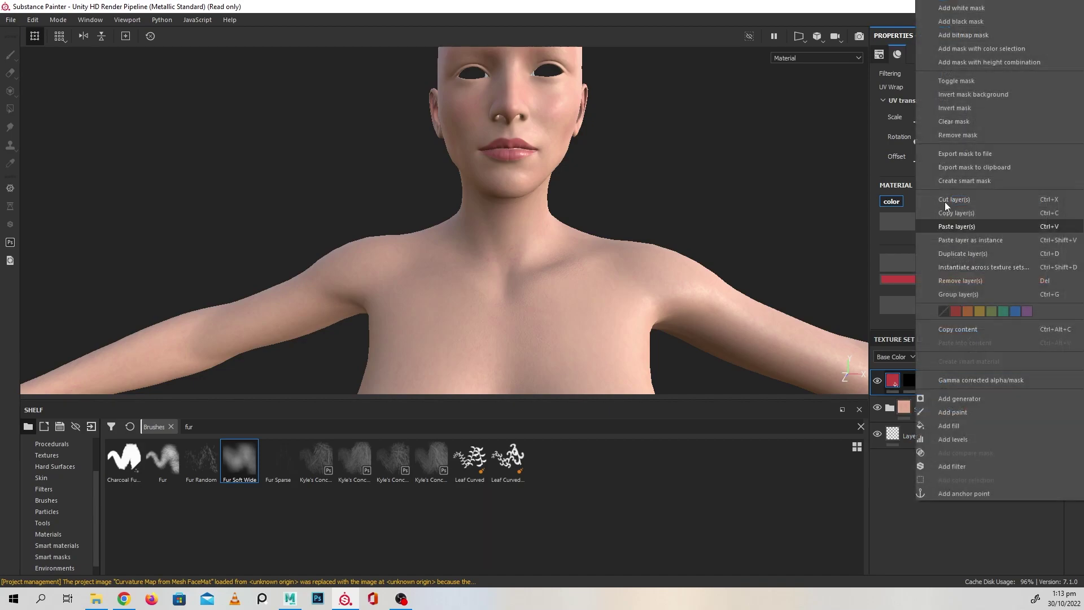
pyautogui.click(961, 21)
pyautogui.keyDown('alt'); pyautogui.moveTo(716, 327); pyautogui.dragTo(572, 148, button='middle'); pyautogui.keyUp('alt')
pyautogui.keyDown('alt'); pyautogui.moveTo(586, 214); pyautogui.dragTo(642, 246, button='middle'); pyautogui.keyUp('alt')
pyautogui.keyDown('alt'); pyautogui.moveTo(436, 197); pyautogui.dragTo(465, 201); pyautogui.keyUp('alt')
pyautogui.keyDown('ctrl'); pyautogui.moveTo(465, 200); pyautogui.dragTo(504, 197, button='right'); pyautogui.keyUp('ctrl')
pyautogui.keyDown('alt'); pyautogui.moveTo(470, 190); pyautogui.dragTo(522, 247, button='middle'); pyautogui.keyUp('alt')
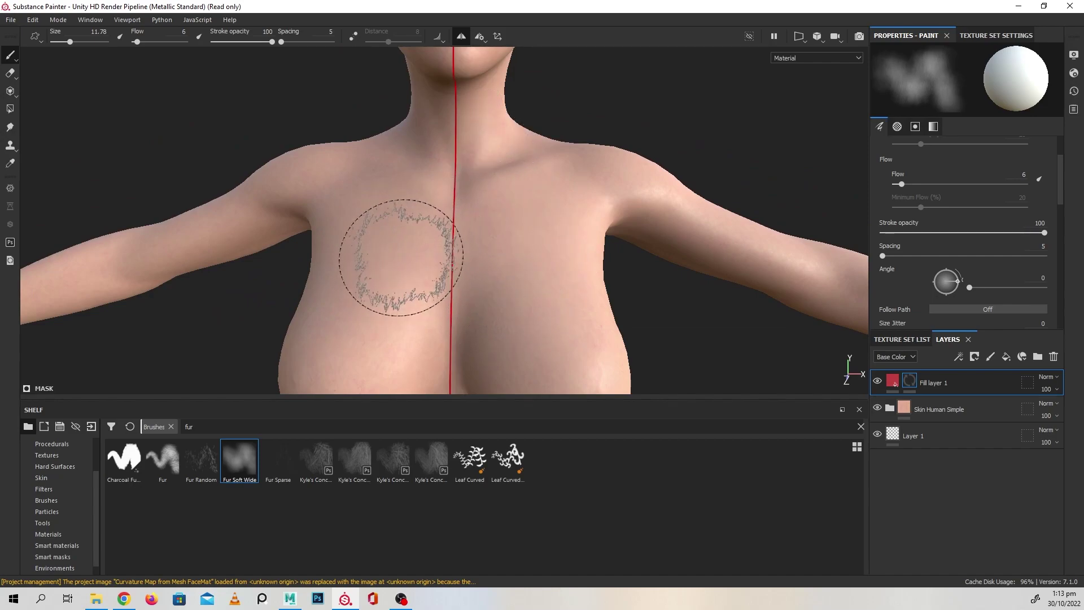
pyautogui.keyDown('alt'); pyautogui.moveTo(552, 267); pyautogui.dragTo(508, 254); pyautogui.keyUp('alt')
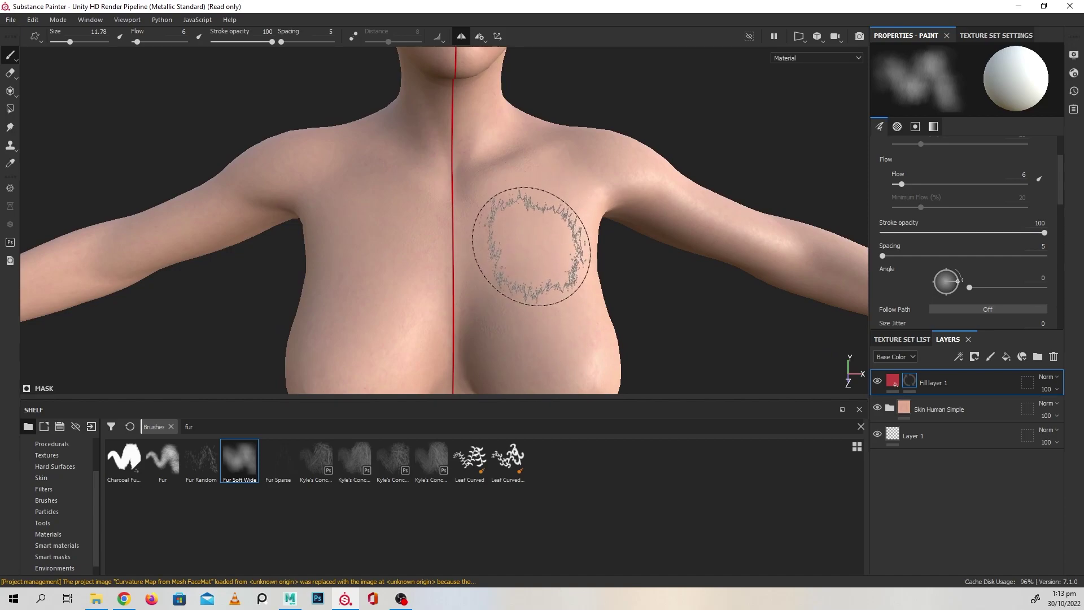
pyautogui.moveTo(528, 275)
pyautogui.keyDown('alt'); pyautogui.mouseDown()
pyautogui.moveTo(668, 281)
pyautogui.moveTo(666, 249)
pyautogui.moveTo(678, 265)
pyautogui.moveTo(779, 288)
pyautogui.moveTo(632, 307)
pyautogui.moveTo(482, 266)
pyautogui.moveTo(544, 266)
pyautogui.moveTo(564, 317)
pyautogui.moveTo(668, 298)
pyautogui.moveTo(595, 274)
pyautogui.moveTo(520, 279)
pyautogui.moveTo(561, 261)
pyautogui.moveTo(610, 271)
pyautogui.moveTo(520, 283)
pyautogui.mouseUp(); pyautogui.keyUp('alt')
pyautogui.click(916, 341)
pyautogui.click(948, 339)
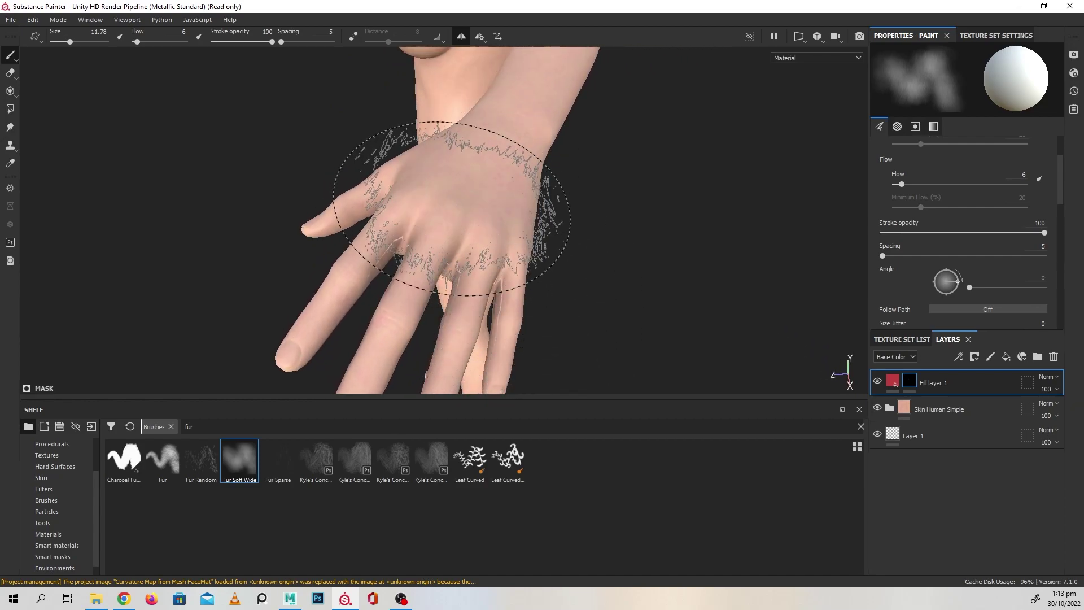
pyautogui.press('[')
pyautogui.press('[')
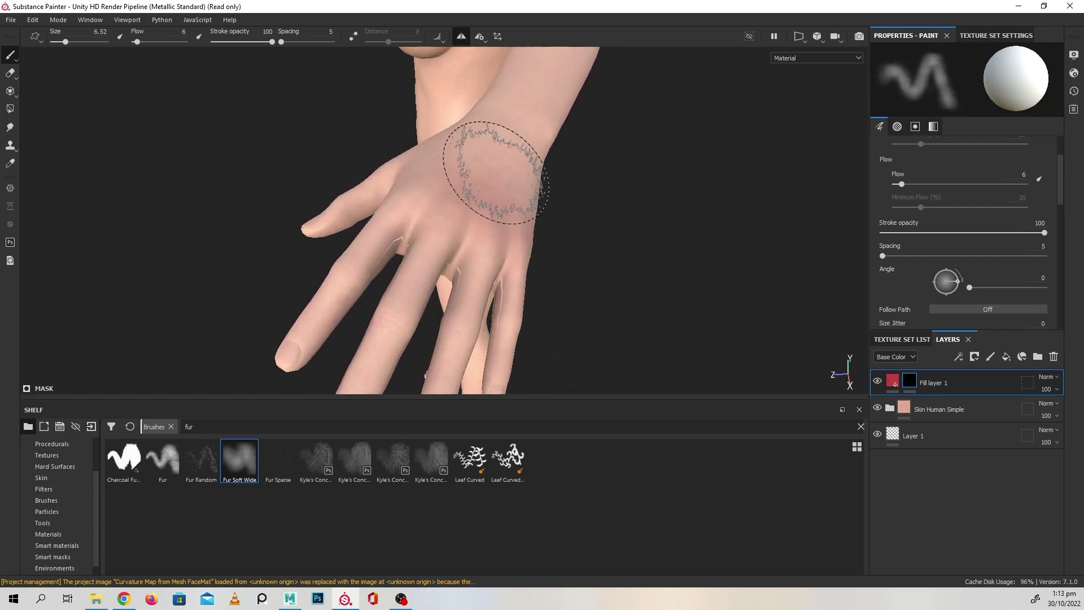
pyautogui.moveTo(482, 252)
pyautogui.keyDown('alt'); pyautogui.mouseDown()
pyautogui.moveTo(460, 290)
pyautogui.moveTo(520, 266)
pyautogui.moveTo(518, 222)
pyautogui.moveTo(526, 237)
pyautogui.mouseUp(); pyautogui.keyUp('alt')
pyautogui.press('[')
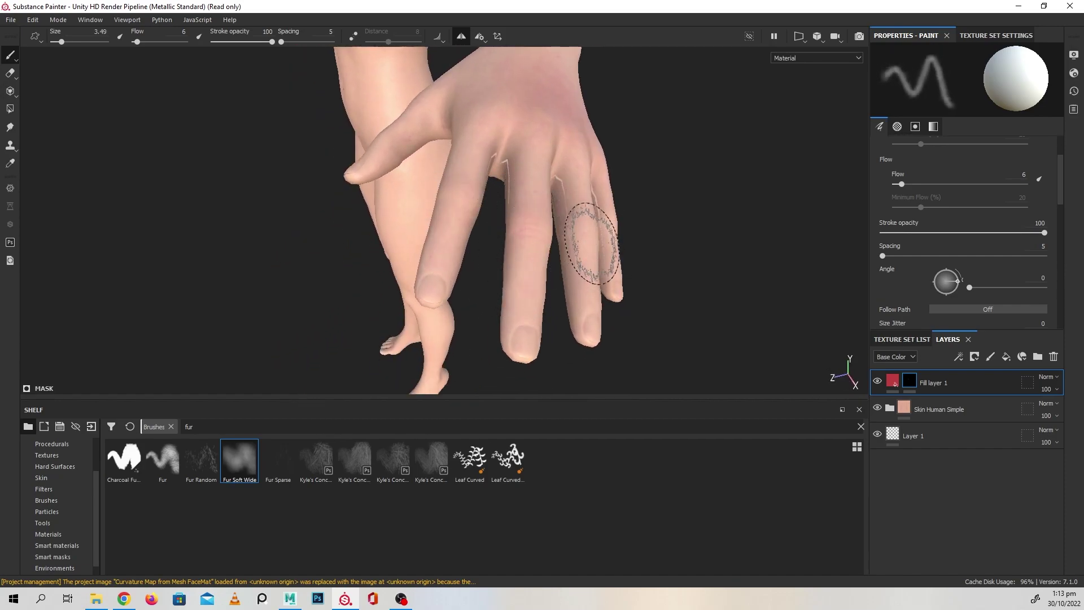
pyautogui.moveTo(663, 252)
pyautogui.keyDown('alt'); pyautogui.mouseDown()
pyautogui.moveTo(668, 283)
pyautogui.moveTo(491, 181)
pyautogui.moveTo(680, 201)
pyautogui.moveTo(417, 223)
pyautogui.moveTo(491, 209)
pyautogui.moveTo(477, 222)
pyautogui.moveTo(546, 252)
pyautogui.moveTo(546, 218)
pyautogui.mouseUp(); pyautogui.keyUp('alt')
pyautogui.keyDown('alt'); pyautogui.moveTo(546, 218); pyautogui.dragTo(555, 230, button='middle'); pyautogui.keyUp('alt')
pyautogui.keyDown('ctrl'); pyautogui.moveTo(479, 184); pyautogui.dragTo(508, 186, button='right'); pyautogui.keyUp('ctrl')
pyautogui.moveTo(444, 146)
pyautogui.keyDown('alt'); pyautogui.mouseDown()
pyautogui.moveTo(426, 169)
pyautogui.moveTo(527, 234)
pyautogui.mouseUp(); pyautogui.keyUp('alt')
pyautogui.keyDown('ctrl'); pyautogui.moveTo(407, 142); pyautogui.dragTo(446, 142, button='right'); pyautogui.keyUp('ctrl')
pyautogui.keyDown('alt'); pyautogui.moveTo(616, 295); pyautogui.dragTo(538, 227); pyautogui.keyUp('alt')
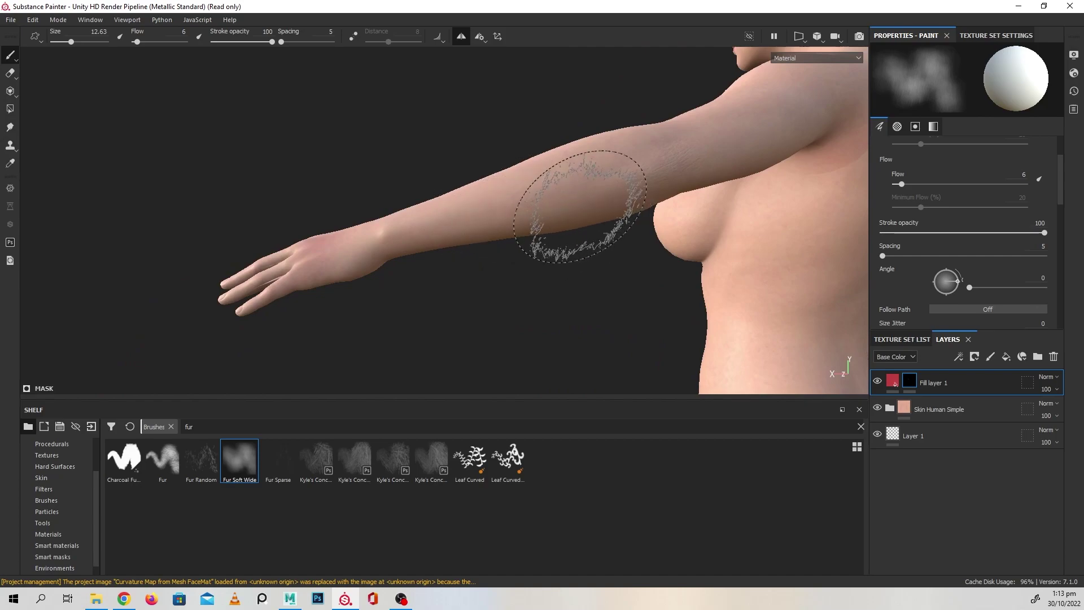
pyautogui.moveTo(436, 257)
pyautogui.keyDown('alt'); pyautogui.mouseDown()
pyautogui.moveTo(527, 203)
pyautogui.moveTo(498, 187)
pyautogui.moveTo(649, 293)
pyautogui.moveTo(452, 235)
pyautogui.moveTo(762, 234)
pyautogui.mouseUp(); pyautogui.keyUp('alt')
pyautogui.keyDown('alt'); pyautogui.moveTo(756, 234); pyautogui.dragTo(638, 226, button='right'); pyautogui.keyUp('alt')
pyautogui.keyDown('alt'); pyautogui.moveTo(395, 197); pyautogui.dragTo(523, 177, button='middle'); pyautogui.keyUp('alt')
pyautogui.keyDown('alt'); pyautogui.moveTo(539, 333); pyautogui.dragTo(544, 92, button='middle'); pyautogui.keyUp('alt')
pyautogui.moveTo(525, 277)
pyautogui.keyDown('alt'); pyautogui.mouseDown(button='middle')
pyautogui.moveTo(533, 109)
pyautogui.moveTo(556, 79)
pyautogui.mouseUp(button='middle'); pyautogui.keyUp('alt')
pyautogui.keyDown('alt'); pyautogui.moveTo(521, 218); pyautogui.dragTo(457, 258); pyautogui.keyUp('alt')
pyautogui.keyDown('alt'); pyautogui.moveTo(423, 252); pyautogui.dragTo(462, 56, button='middle'); pyautogui.keyUp('alt')
pyautogui.keyDown('alt'); pyautogui.moveTo(468, 257); pyautogui.dragTo(490, 316); pyautogui.keyUp('alt')
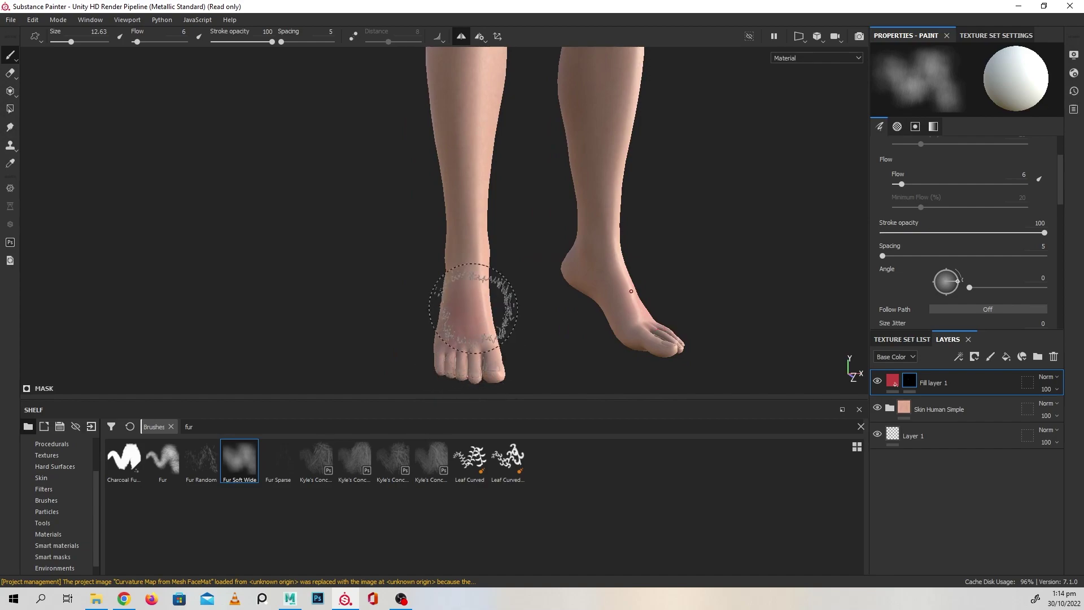
pyautogui.keyDown('alt'); pyautogui.moveTo(457, 264); pyautogui.dragTo(630, 260); pyautogui.keyUp('alt')
pyautogui.moveTo(452, 273)
pyautogui.keyDown('alt'); pyautogui.mouseDown()
pyautogui.moveTo(500, 225)
pyautogui.moveTo(429, 249)
pyautogui.moveTo(426, 239)
pyautogui.moveTo(538, 265)
pyautogui.moveTo(537, 278)
pyautogui.moveTo(414, 312)
pyautogui.moveTo(293, 242)
pyautogui.mouseUp(); pyautogui.keyUp('alt')
pyautogui.keyDown('alt'); pyautogui.moveTo(293, 243); pyautogui.dragTo(251, 252, button='right'); pyautogui.keyUp('alt')
pyautogui.keyDown('alt'); pyautogui.moveTo(350, 225); pyautogui.dragTo(243, 211); pyautogui.keyUp('alt')
pyautogui.keyDown('alt'); pyautogui.moveTo(240, 192); pyautogui.dragTo(211, 287, button='middle'); pyautogui.keyUp('alt')
pyautogui.keyDown('alt'); pyautogui.moveTo(206, 243); pyautogui.dragTo(122, 225, button='right'); pyautogui.keyUp('alt')
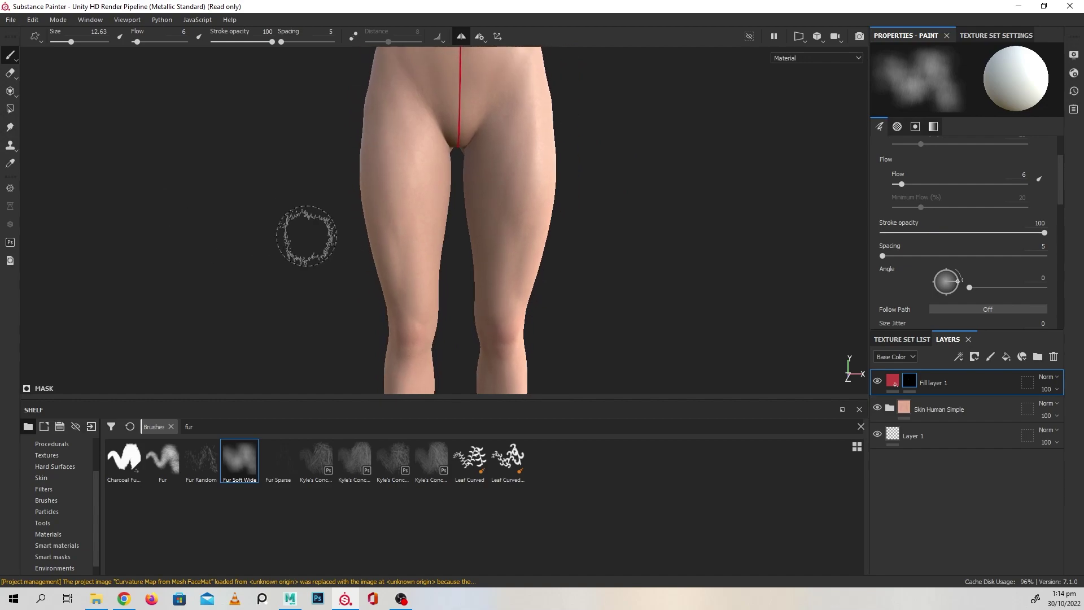
pyautogui.keyDown('ctrl'); pyautogui.moveTo(381, 202); pyautogui.dragTo(407, 205, button='right'); pyautogui.keyUp('ctrl')
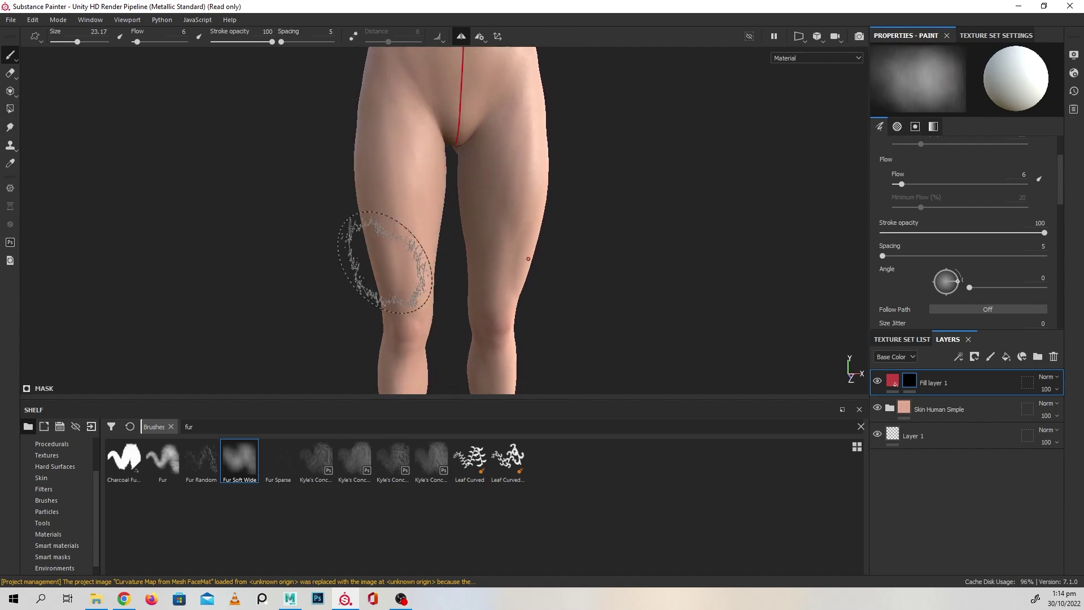
pyautogui.keyDown('alt'); pyautogui.moveTo(347, 253); pyautogui.dragTo(399, 260); pyautogui.keyUp('alt')
pyautogui.keyDown('alt'); pyautogui.moveTo(400, 260); pyautogui.dragTo(414, 308, button='middle'); pyautogui.keyUp('alt')
pyautogui.keyDown('alt'); pyautogui.moveTo(357, 210); pyautogui.dragTo(520, 261); pyautogui.keyUp('alt')
pyautogui.moveTo(255, 200)
pyautogui.keyDown('alt'); pyautogui.mouseDown()
pyautogui.moveTo(332, 221)
pyautogui.moveTo(475, 226)
pyautogui.mouseUp(); pyautogui.keyUp('alt')
pyautogui.keyDown('alt'); pyautogui.moveTo(474, 225); pyautogui.dragTo(417, 287, button='middle'); pyautogui.keyUp('alt')
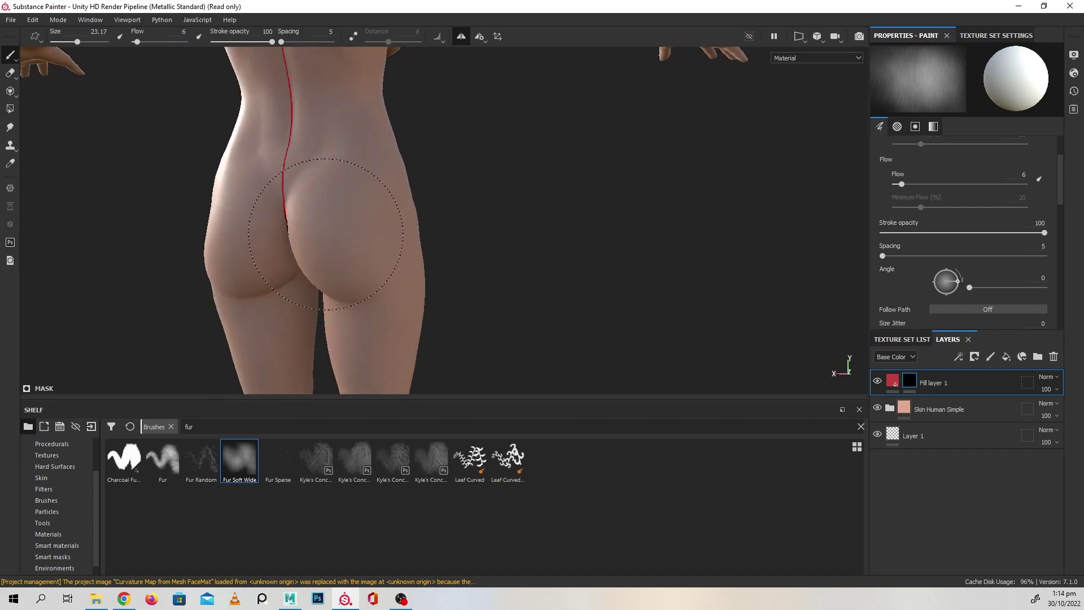
pyautogui.keyDown('alt'); pyautogui.moveTo(361, 269); pyautogui.dragTo(447, 234); pyautogui.keyUp('alt')
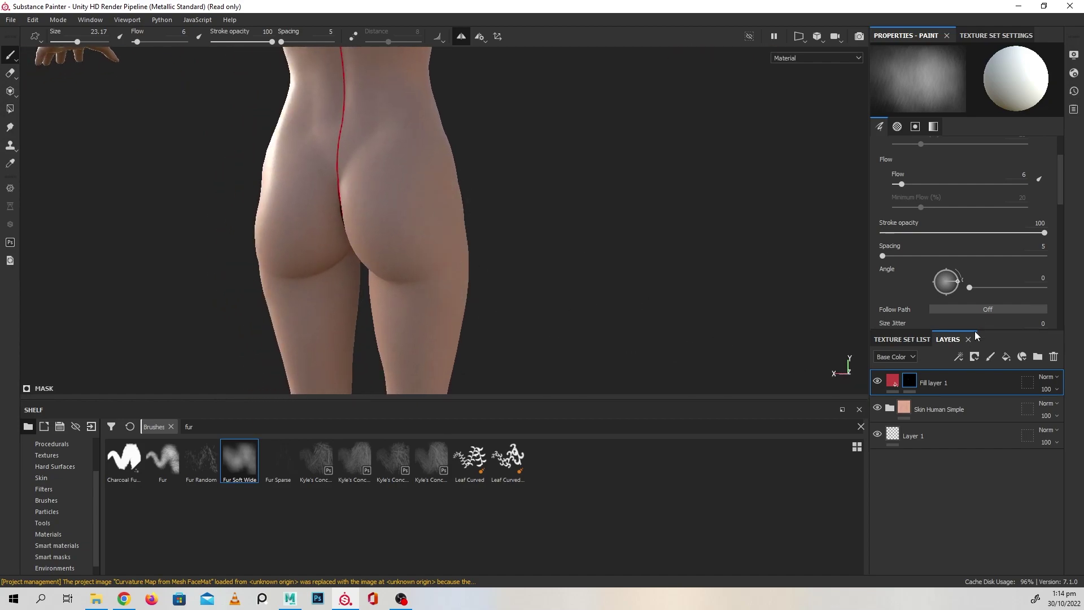
pyautogui.click(920, 340)
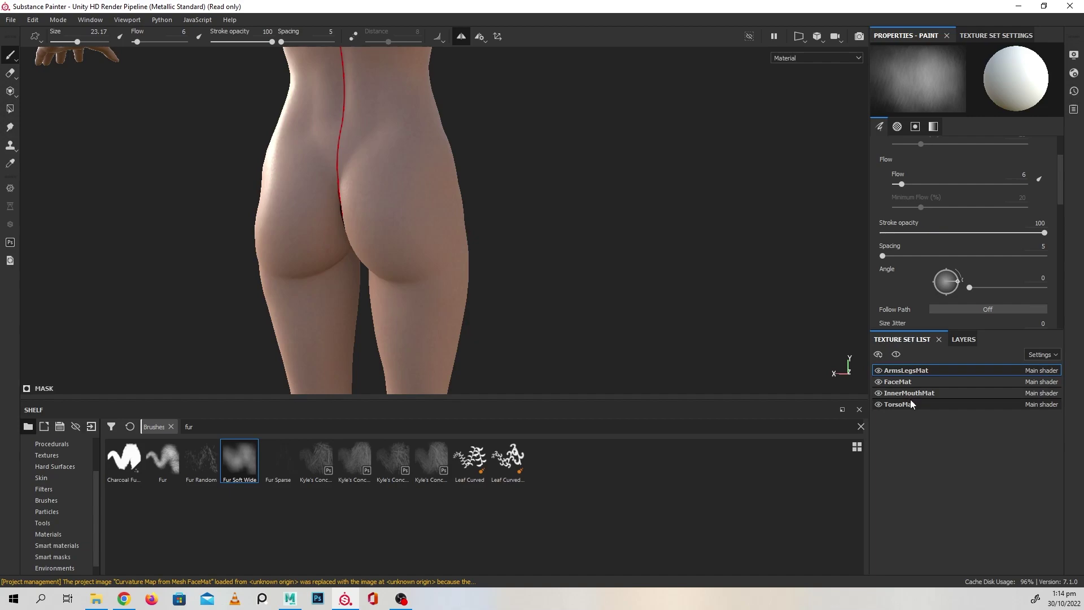
# Add a black-masked Fill layer above Skin Human Simple in the TorsoMat layer stack
pyautogui.click(966, 338)
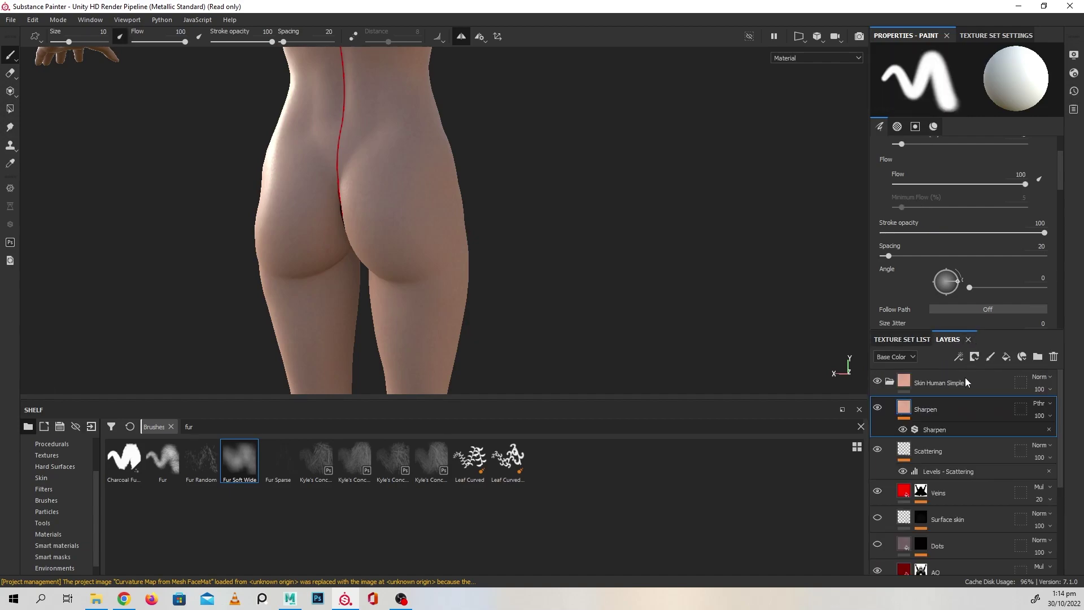
pyautogui.click(892, 383)
pyautogui.click(1006, 357)
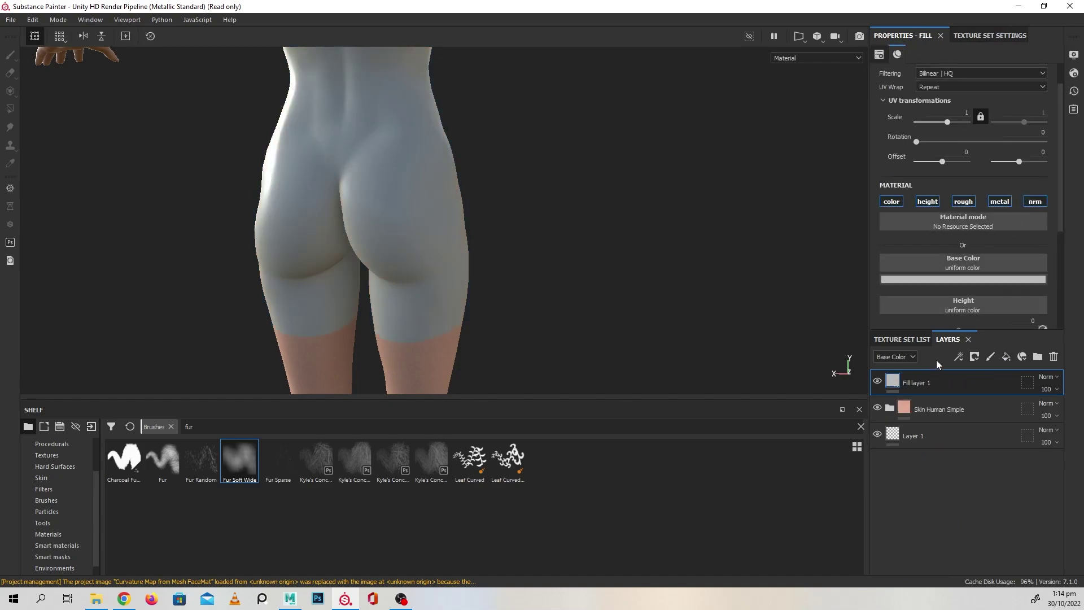
pyautogui.rightClick(962, 382)
pyautogui.click(968, 24)
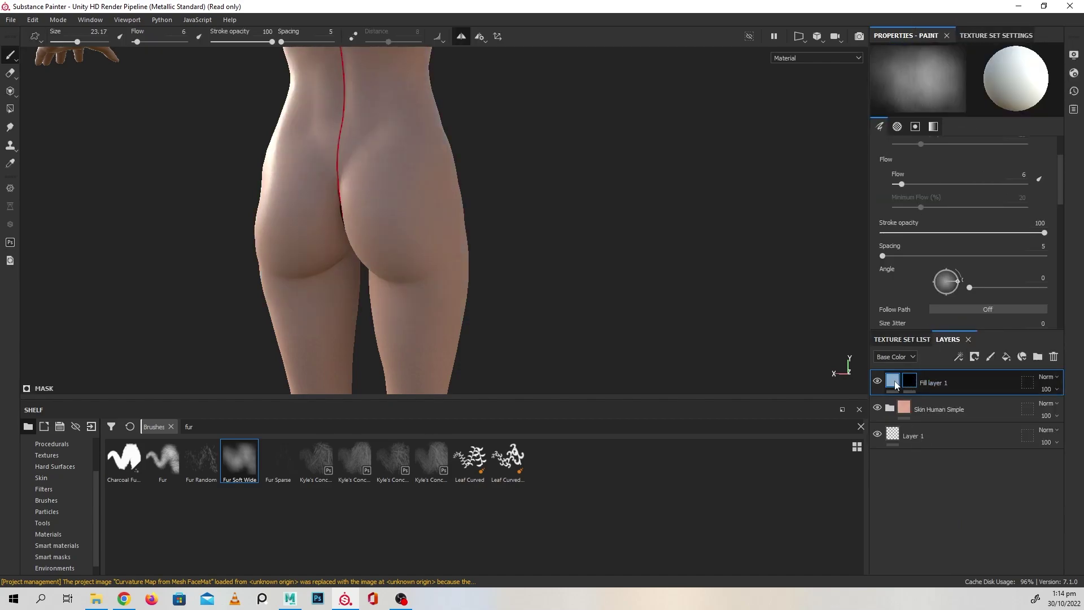
# Set the fill layer's base colour to red and select its mask for painting
pyautogui.click(896, 384)
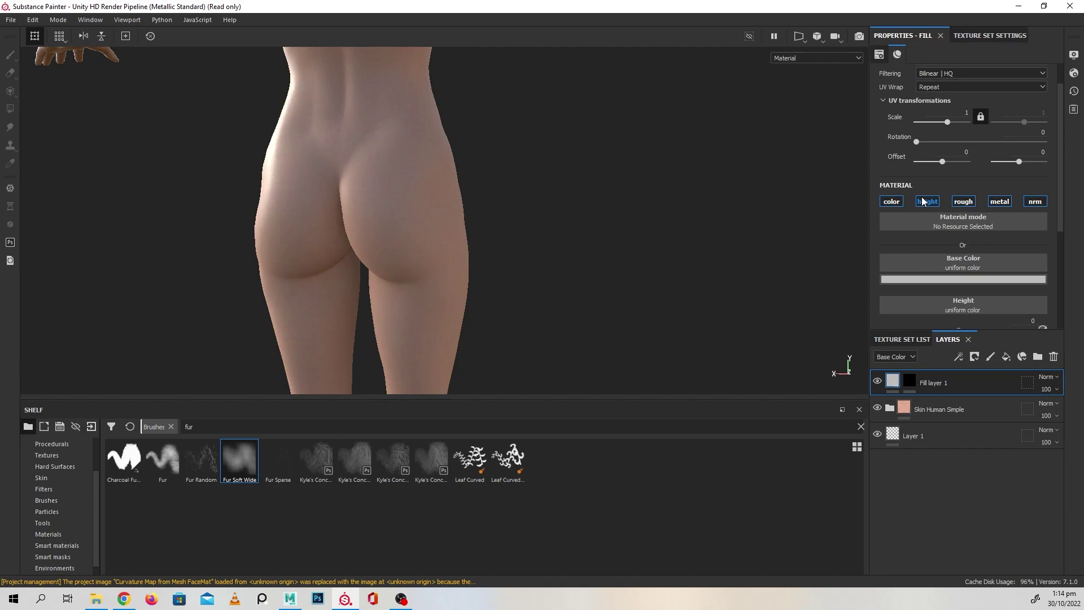
pyautogui.click(977, 279)
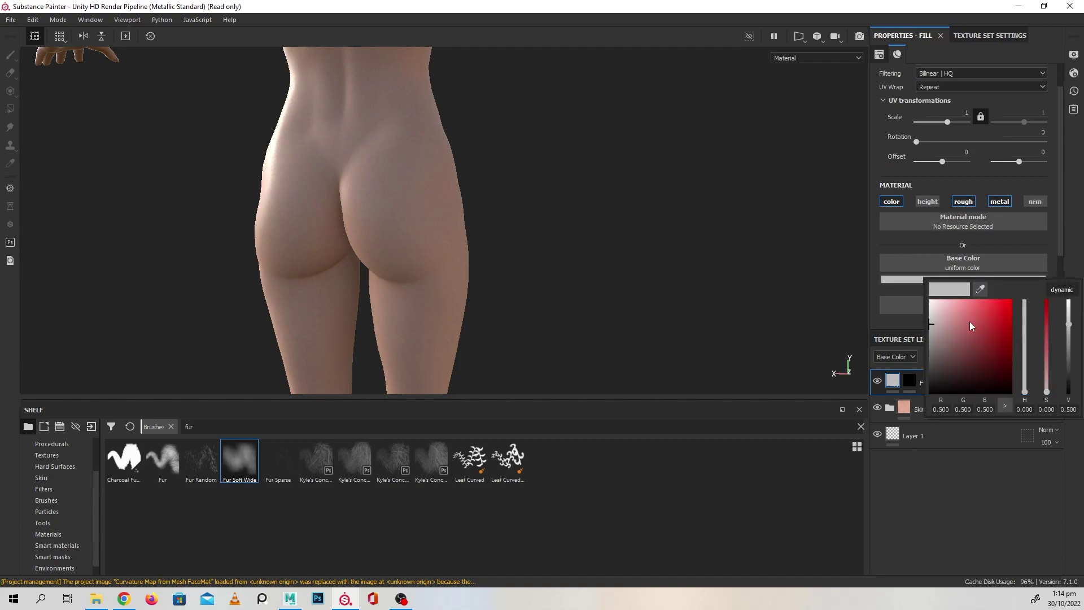
pyautogui.click(984, 315)
pyautogui.click(958, 465)
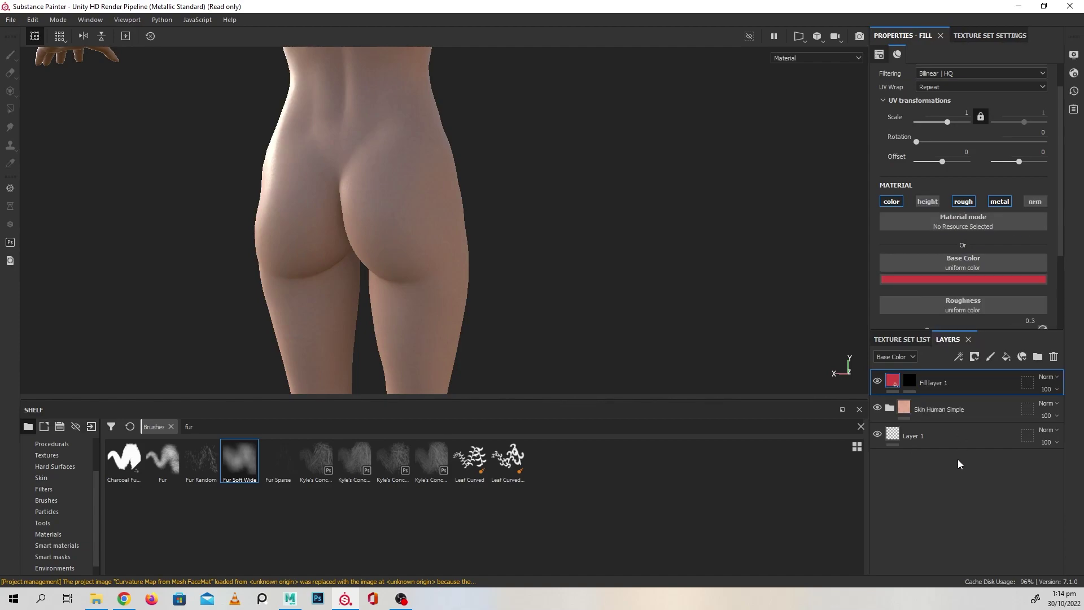
pyautogui.click(910, 381)
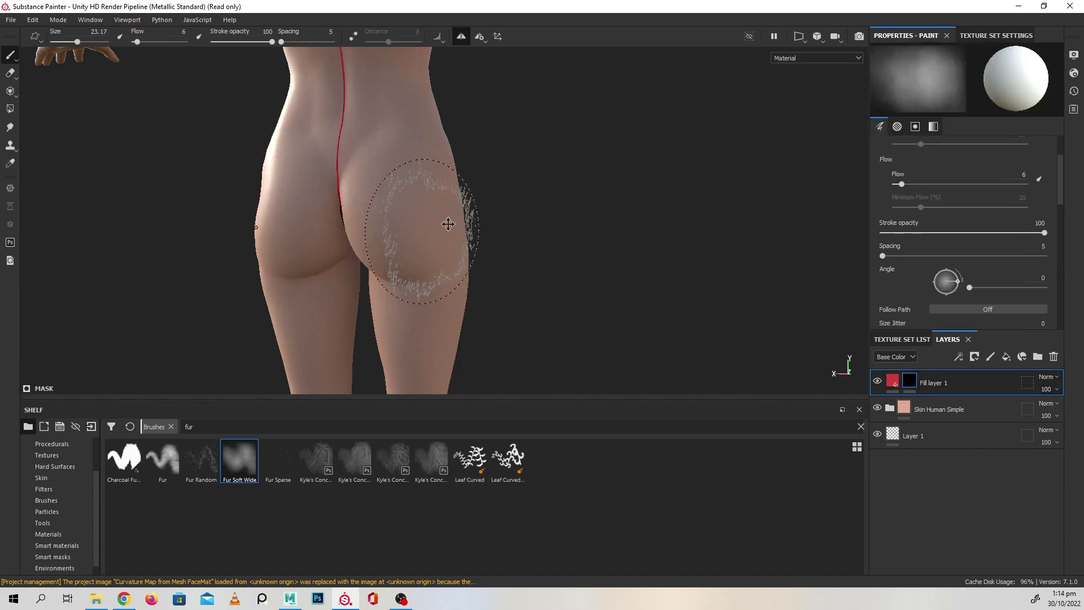
pyautogui.scroll(2, 569, 261)
pyautogui.keyDown('alt'); pyautogui.moveTo(569, 260); pyautogui.dragTo(622, 254, button='right'); pyautogui.keyUp('alt')
pyautogui.keyDown('ctrl'); pyautogui.moveTo(434, 187); pyautogui.dragTo(421, 175, button='right'); pyautogui.keyUp('ctrl')
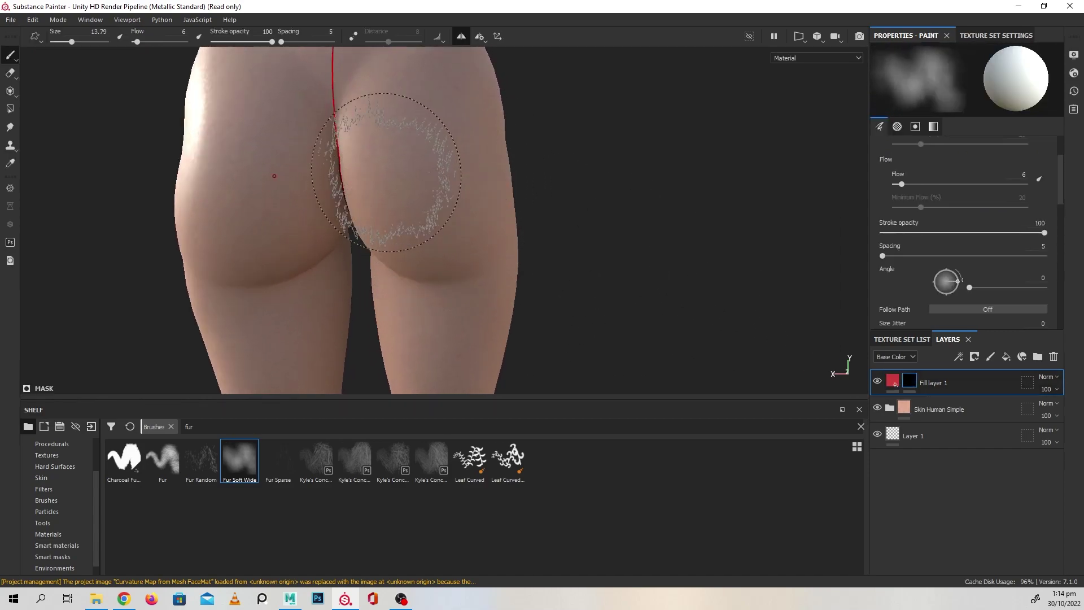
pyautogui.moveTo(672, 234)
pyautogui.keyDown('alt'); pyautogui.mouseDown()
pyautogui.moveTo(571, 222)
pyautogui.moveTo(542, 184)
pyautogui.moveTo(516, 300)
pyautogui.moveTo(566, 356)
pyautogui.moveTo(473, 287)
pyautogui.moveTo(469, 251)
pyautogui.mouseUp(); pyautogui.keyUp('alt')
pyautogui.moveTo(490, 206)
pyautogui.keyDown('alt'); pyautogui.mouseDown()
pyautogui.moveTo(568, 247)
pyautogui.moveTo(527, 276)
pyautogui.mouseUp(); pyautogui.keyUp('alt')
pyautogui.keyDown('alt'); pyautogui.moveTo(538, 217); pyautogui.dragTo(576, 243); pyautogui.keyUp('alt')
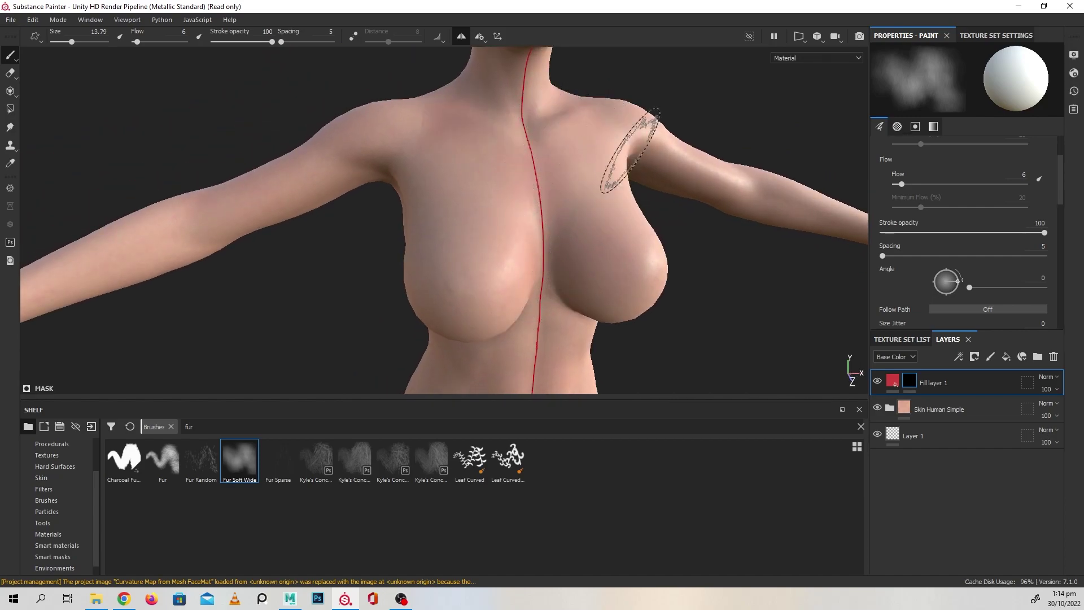
pyautogui.keyDown('alt'); pyautogui.moveTo(627, 158); pyautogui.dragTo(619, 224, button='middle'); pyautogui.keyUp('alt')
pyautogui.press('x')
pyautogui.press('[')
pyautogui.press('[')
pyautogui.press('[')
pyautogui.press('[')
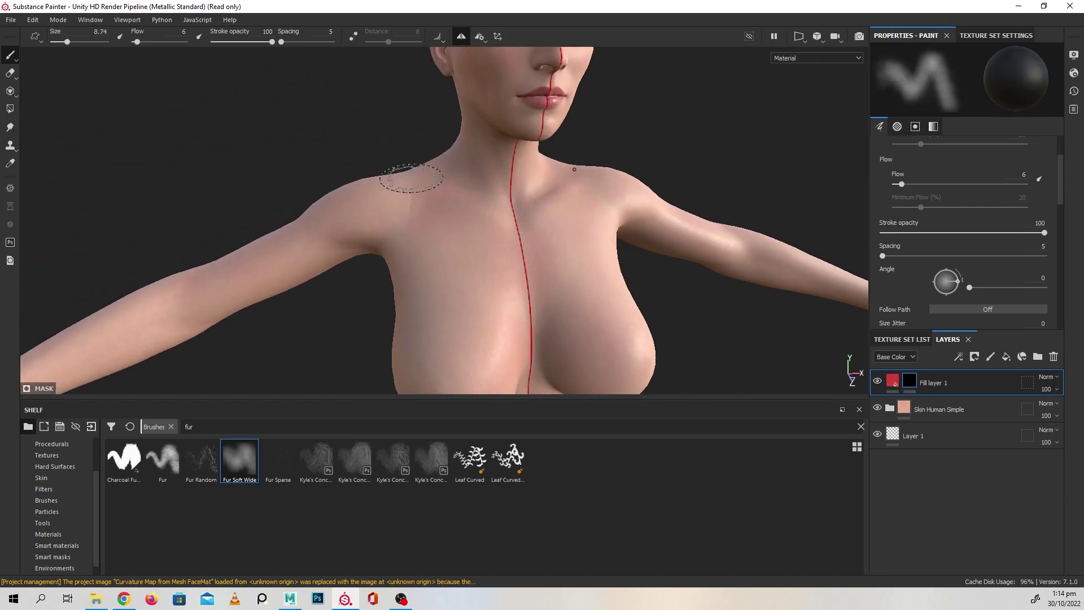
pyautogui.moveTo(465, 258)
pyautogui.keyDown('alt'); pyautogui.mouseDown()
pyautogui.moveTo(382, 242)
pyautogui.moveTo(368, 181)
pyautogui.moveTo(520, 181)
pyautogui.moveTo(508, 199)
pyautogui.moveTo(452, 157)
pyautogui.mouseUp(); pyautogui.keyUp('alt')
pyautogui.keyDown('alt'); pyautogui.moveTo(495, 175); pyautogui.dragTo(389, 190, button='right'); pyautogui.keyUp('alt')
pyautogui.keyDown('alt'); pyautogui.moveTo(482, 333); pyautogui.dragTo(515, 160, button='middle'); pyautogui.keyUp('alt')
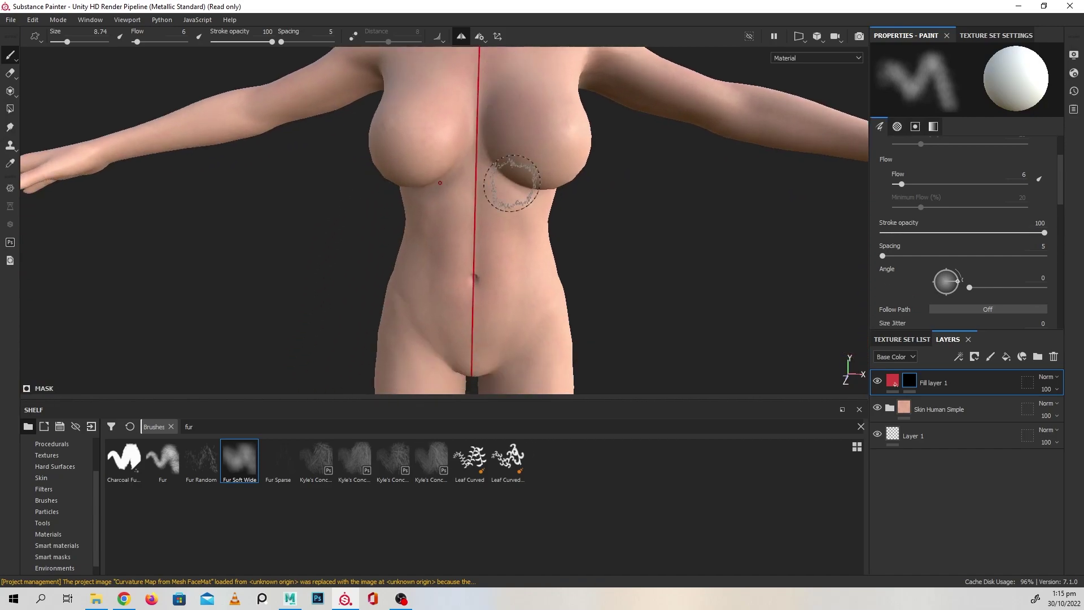
pyautogui.keyDown('alt'); pyautogui.moveTo(565, 288); pyautogui.dragTo(582, 158, button='middle'); pyautogui.keyUp('alt')
pyautogui.keyDown('alt'); pyautogui.moveTo(588, 305); pyautogui.dragTo(339, 213, button='right'); pyautogui.keyUp('alt')
pyautogui.keyDown('alt'); pyautogui.moveTo(567, 257); pyautogui.dragTo(554, 184, button='middle'); pyautogui.keyUp('alt')
pyautogui.keyDown('alt'); pyautogui.moveTo(554, 184); pyautogui.dragTo(522, 186, button='right'); pyautogui.keyUp('alt')
pyautogui.keyDown('alt'); pyautogui.moveTo(568, 184); pyautogui.dragTo(532, 367, button='middle'); pyautogui.keyUp('alt')
pyautogui.moveTo(557, 244); pyautogui.dragTo(578, 276, button='middle')
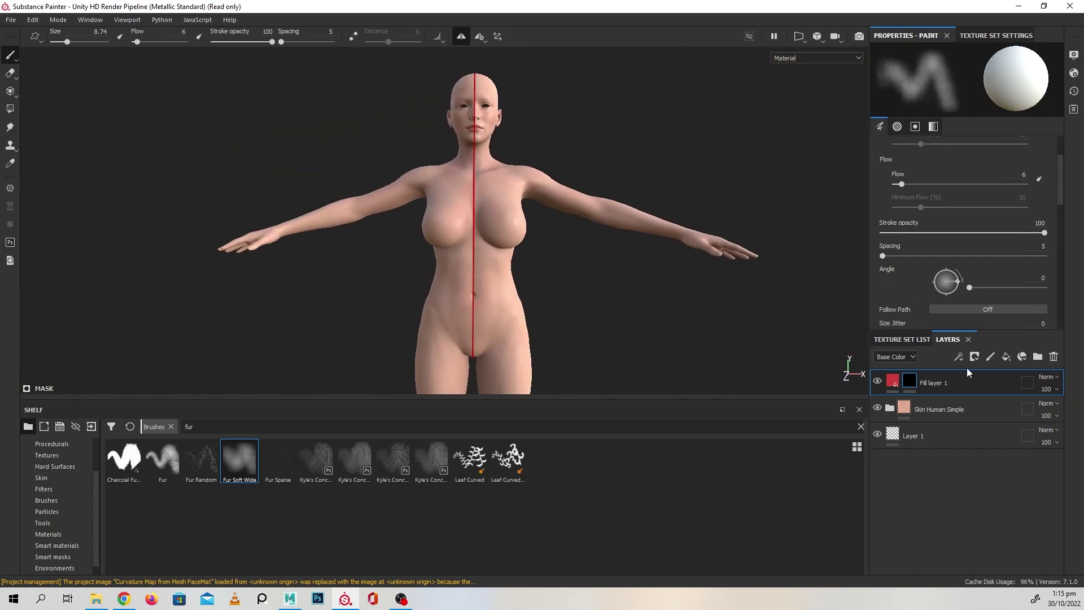
# Select InnerMouthMat, isolate it with Alt+Q, and frame the mouth mesh in a three-quarter view
pyautogui.click(915, 340)
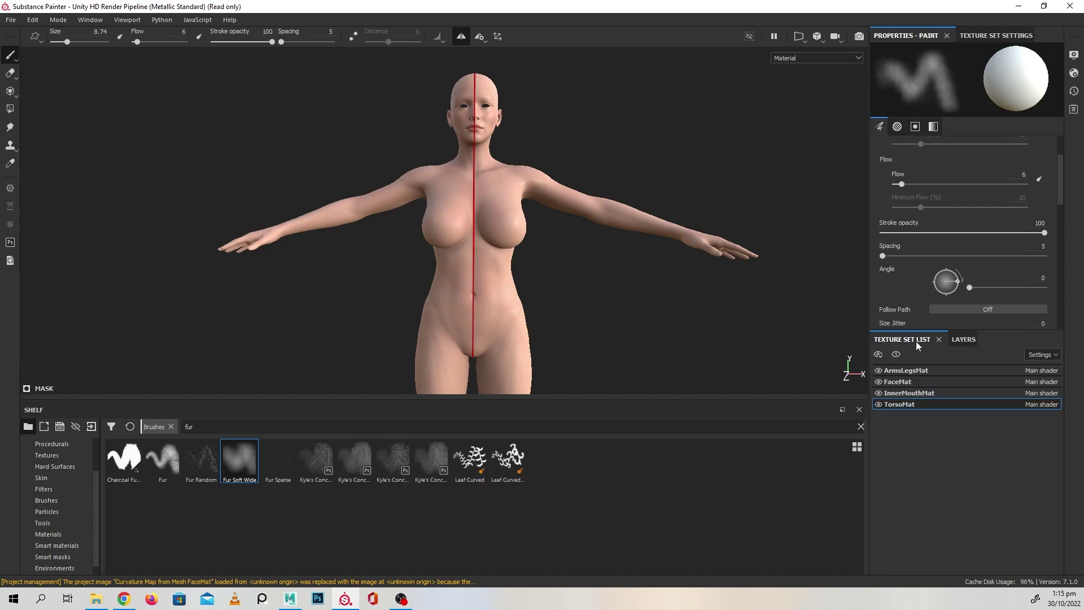
pyautogui.click(907, 393)
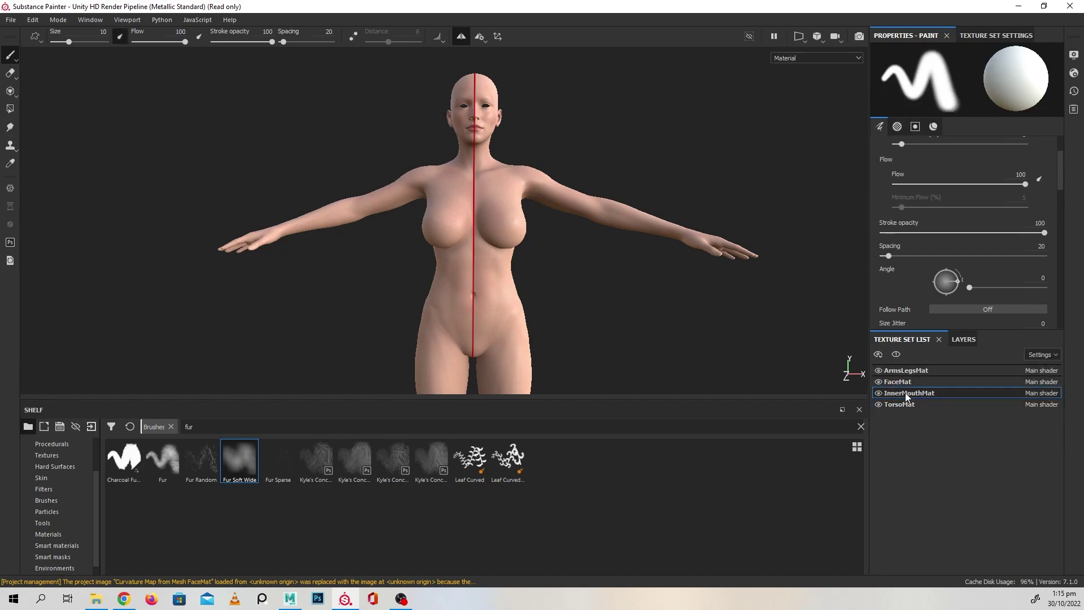
pyautogui.hotkey('alt', 'q')
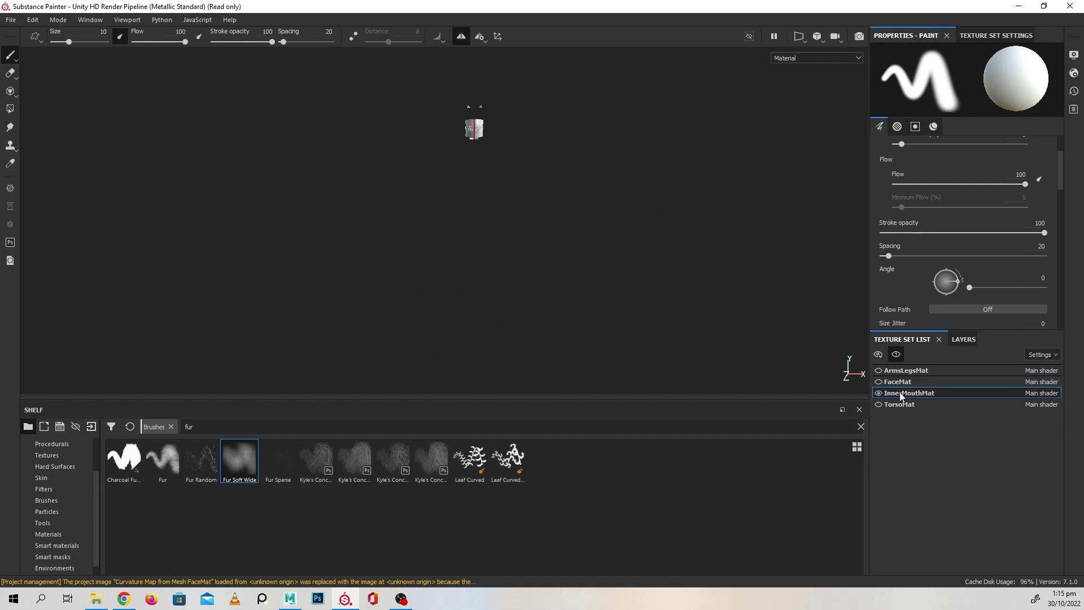
pyautogui.keyDown('alt'); pyautogui.moveTo(415, 167); pyautogui.dragTo(497, 332); pyautogui.keyUp('alt')
pyautogui.keyDown('alt'); pyautogui.moveTo(479, 222); pyautogui.dragTo(520, 277, button='middle'); pyautogui.keyUp('alt')
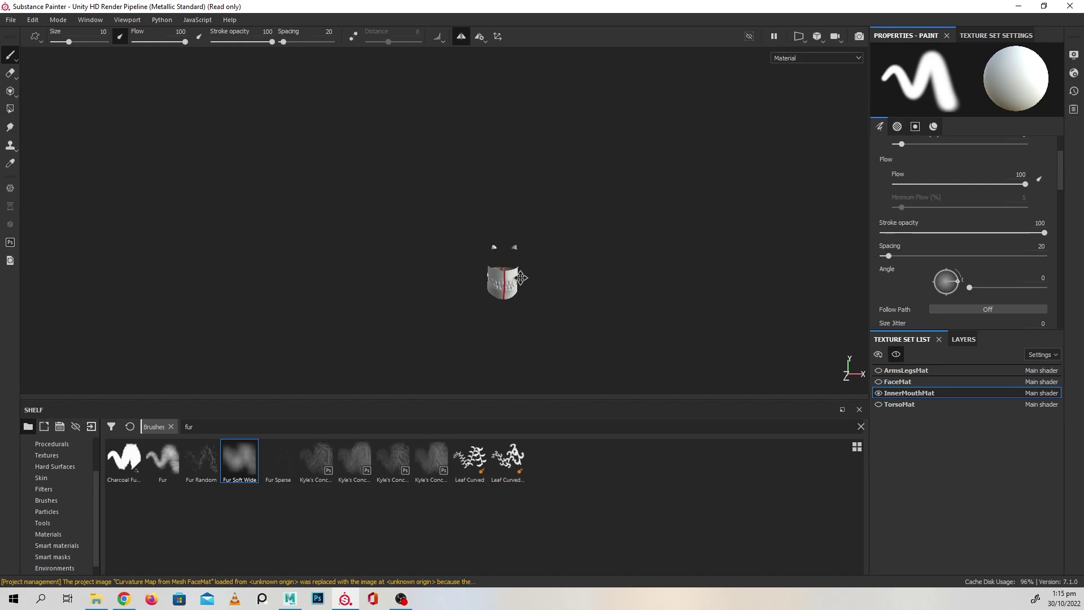
pyautogui.keyDown('alt'); pyautogui.moveTo(515, 258); pyautogui.dragTo(547, 356); pyautogui.keyUp('alt')
pyautogui.keyDown('alt'); pyautogui.moveTo(479, 201); pyautogui.dragTo(470, 276, button='middle'); pyautogui.keyUp('alt')
pyautogui.keyDown('alt'); pyautogui.moveTo(450, 235); pyautogui.dragTo(409, 77, button='middle'); pyautogui.keyUp('alt')
pyautogui.keyDown('alt'); pyautogui.moveTo(536, 271); pyautogui.dragTo(605, 295, button='right'); pyautogui.keyUp('alt')
pyautogui.keyDown('alt'); pyautogui.moveTo(467, 152); pyautogui.dragTo(505, 316, button='middle'); pyautogui.keyUp('alt')
pyautogui.keyDown('alt'); pyautogui.moveTo(477, 246); pyautogui.dragTo(517, 254, button='right'); pyautogui.keyUp('alt')
pyautogui.keyDown('alt'); pyautogui.moveTo(517, 296); pyautogui.dragTo(549, 441, button='middle'); pyautogui.keyUp('alt')
pyautogui.keyDown('alt'); pyautogui.moveTo(485, 254); pyautogui.dragTo(416, 241); pyautogui.keyUp('alt')
# Add a black-masked Fill layer above Layer 1 with dark maroon red base colour, and select its mask
pyautogui.click(964, 339)
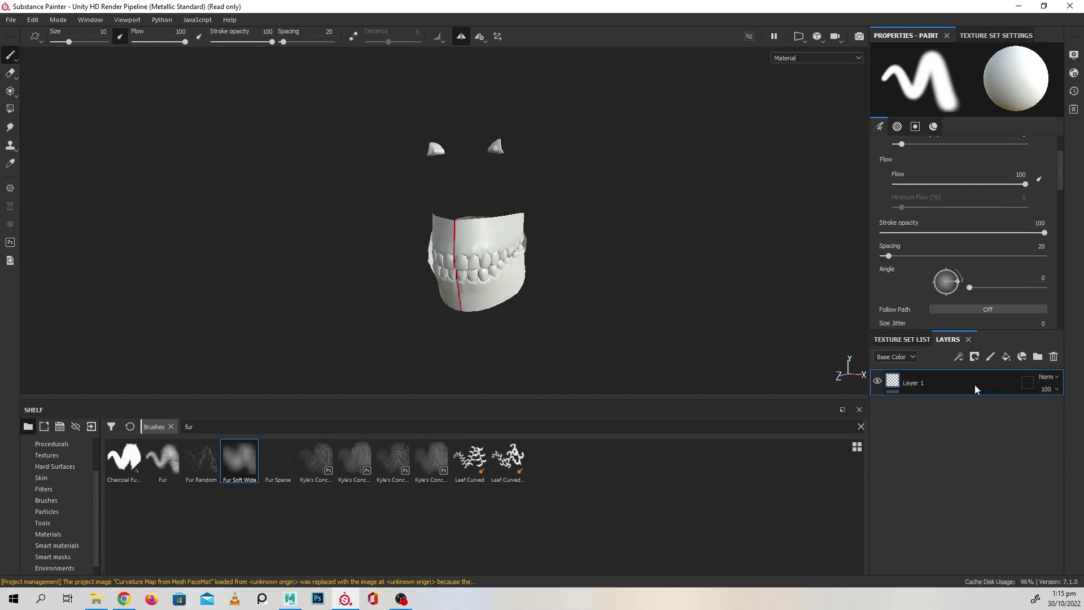
pyautogui.click(1007, 356)
pyautogui.rightClick(920, 387)
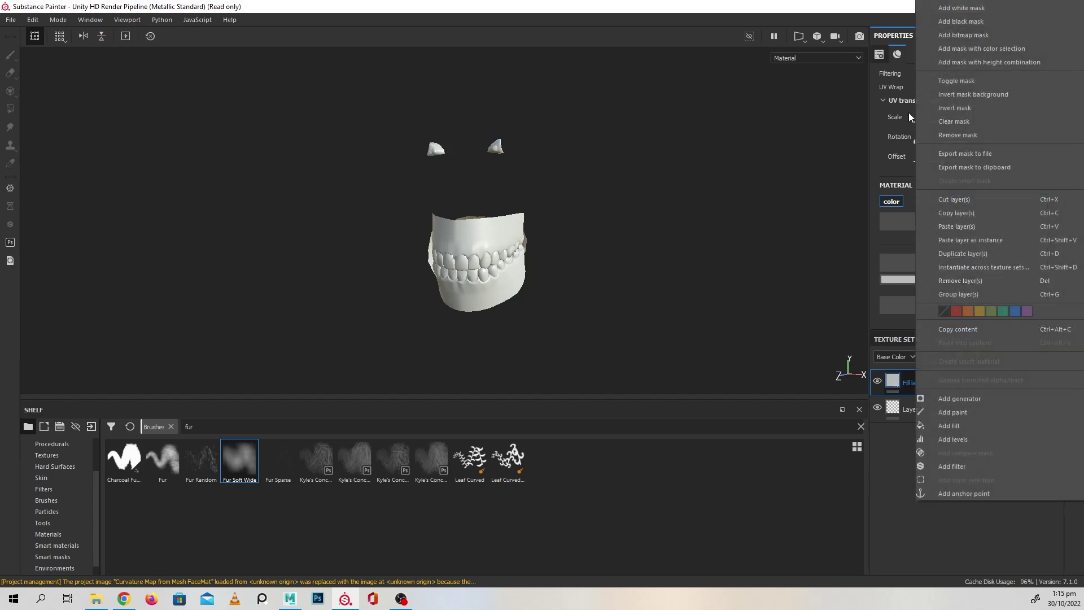
pyautogui.click(957, 20)
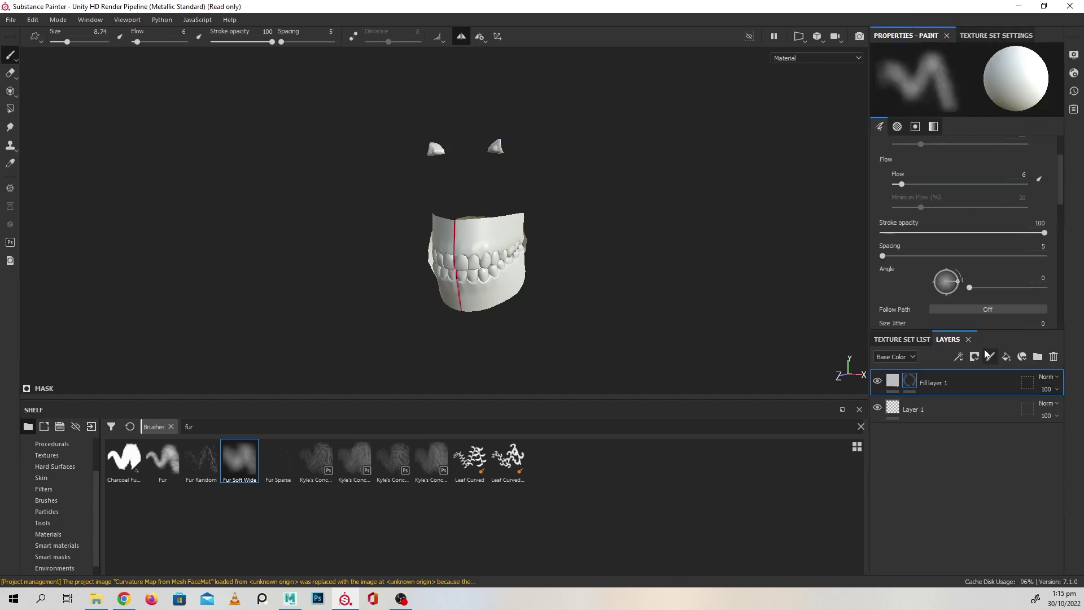
pyautogui.click(891, 380)
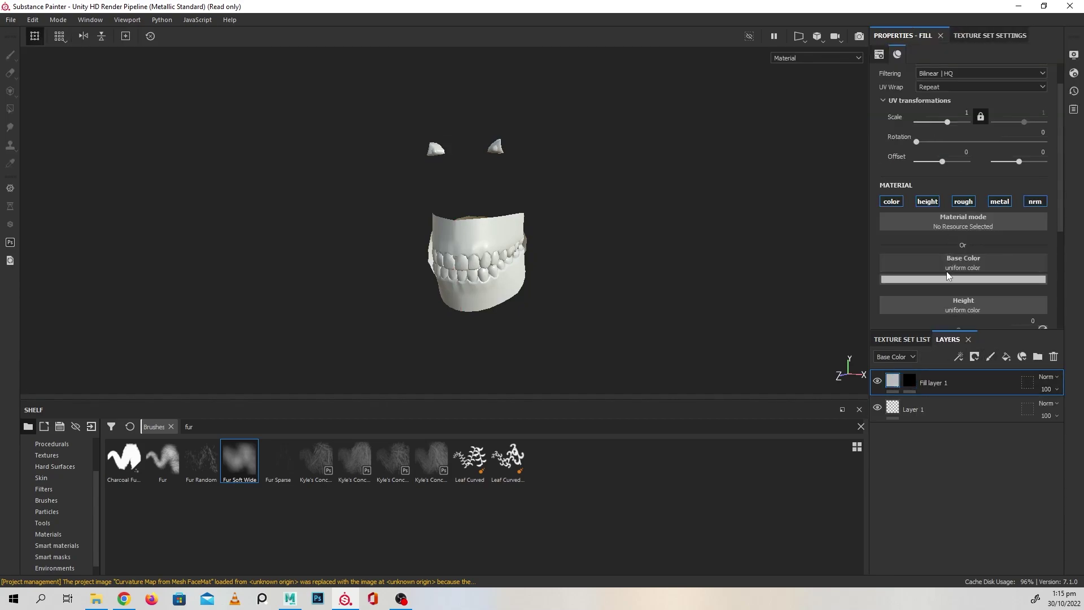
pyautogui.click(957, 246)
pyautogui.click(1000, 318)
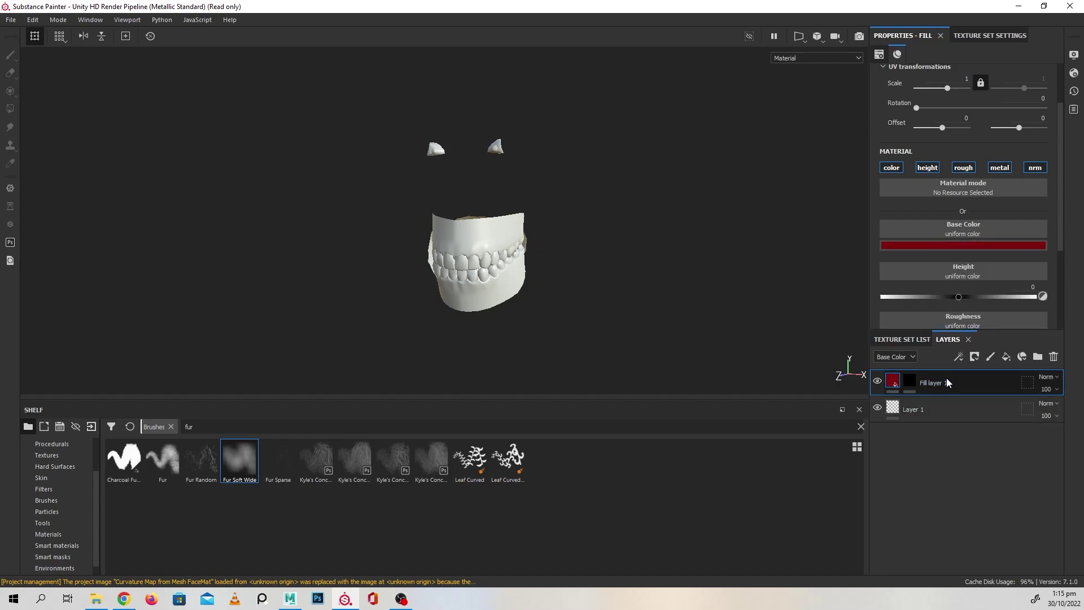
pyautogui.click(915, 380)
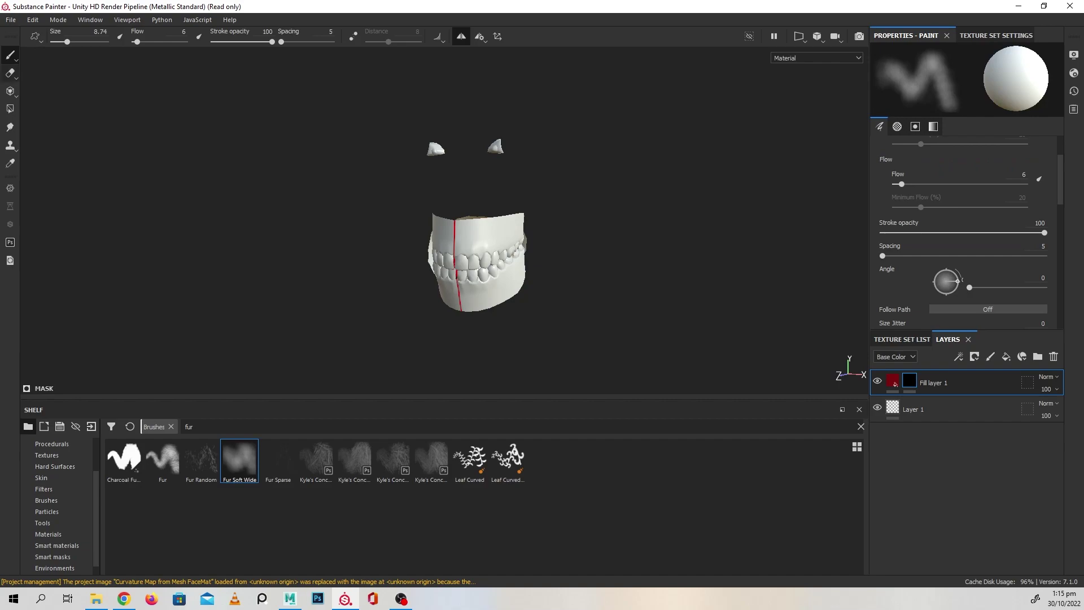
# Using Polygon Fill in the 3D/2D view, fill the upper and lower gum UV islands red
pyautogui.click(10, 109)
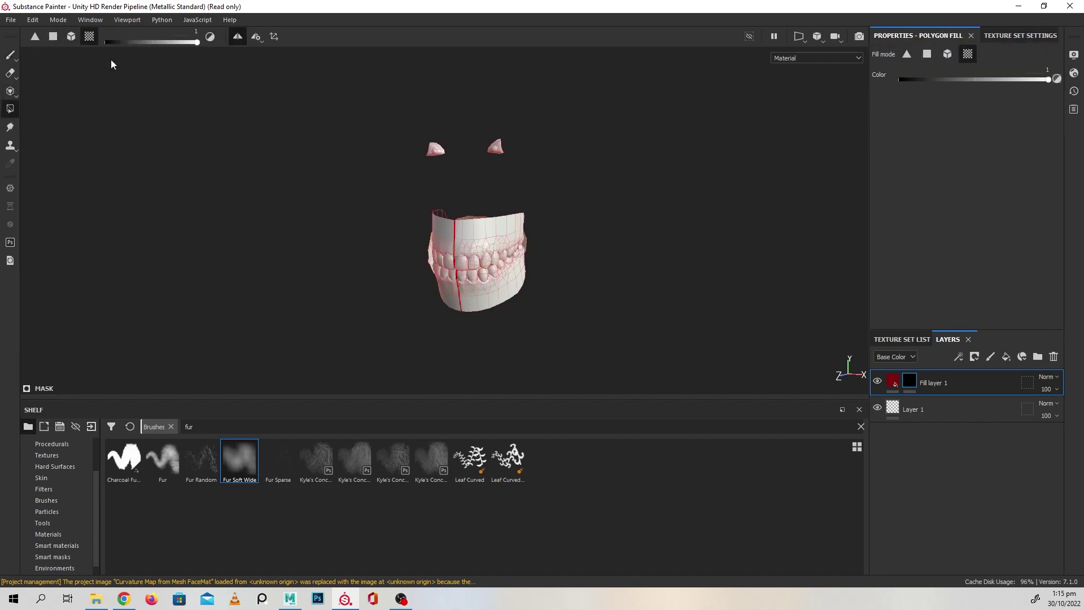
pyautogui.press('F1')
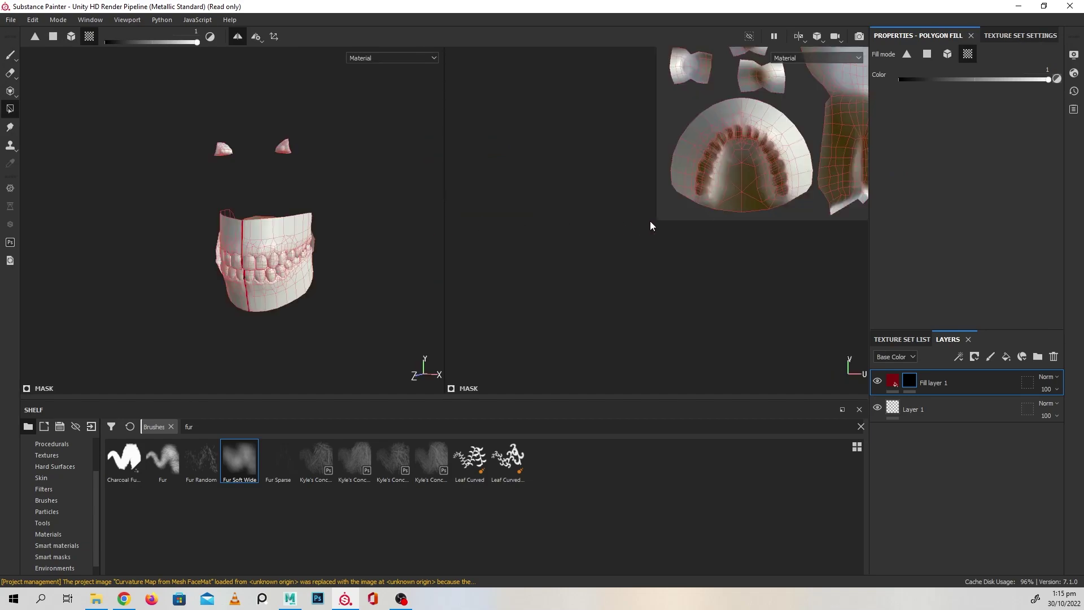
pyautogui.keyDown('alt'); pyautogui.moveTo(689, 245); pyautogui.dragTo(642, 275, button='middle'); pyautogui.keyUp('alt')
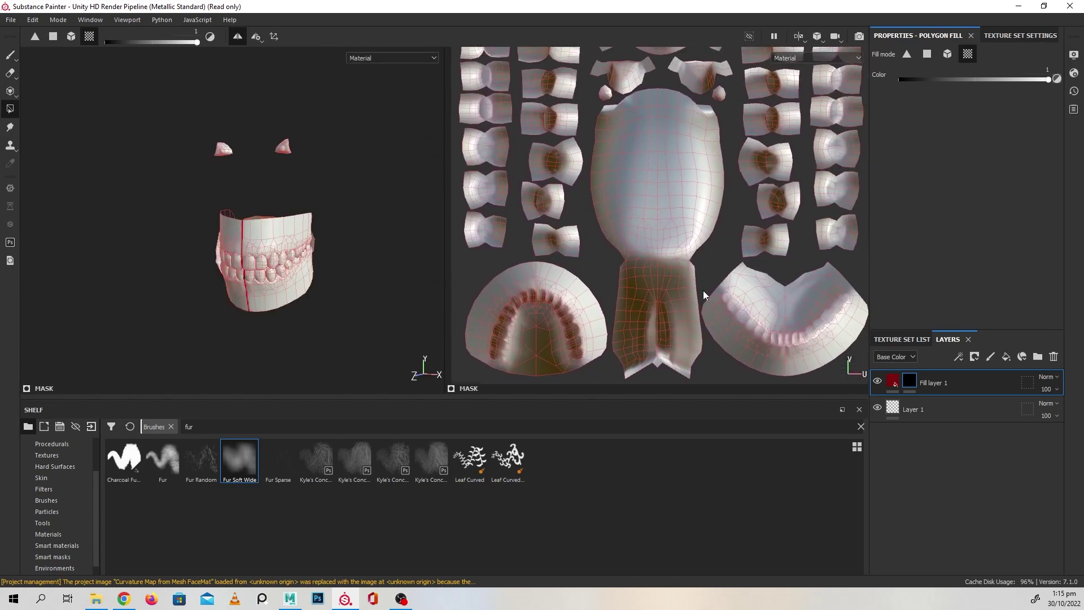
pyautogui.click(750, 351)
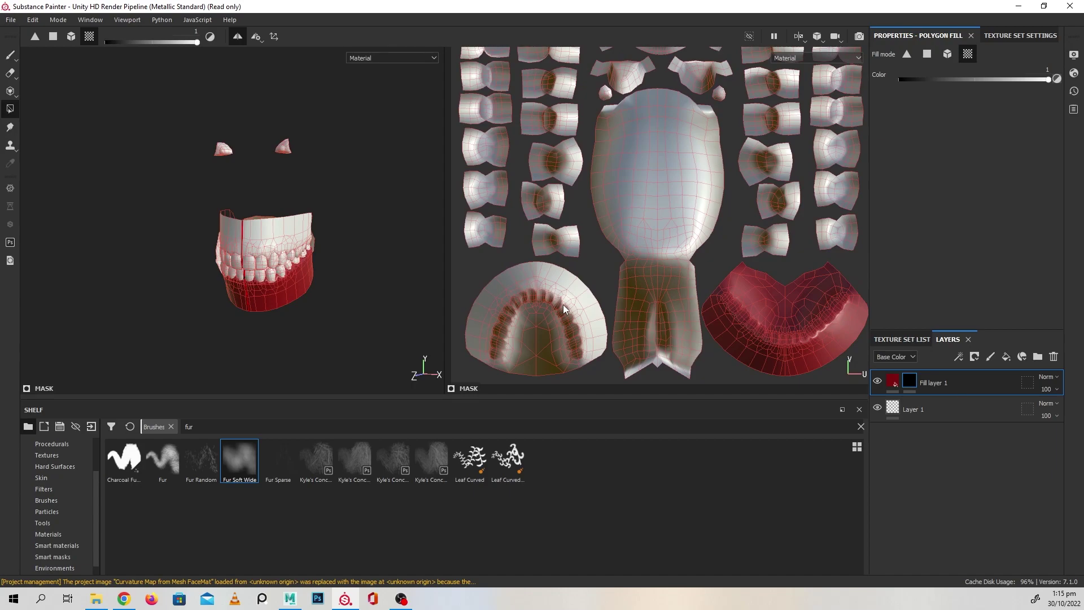
pyautogui.click(564, 308)
# Fill the tongue, palate and two small gum islands red, then inspect the teeth model
pyautogui.keyDown('alt'); pyautogui.moveTo(652, 221); pyautogui.dragTo(655, 255, button='middle'); pyautogui.keyUp('alt')
pyautogui.click(662, 214)
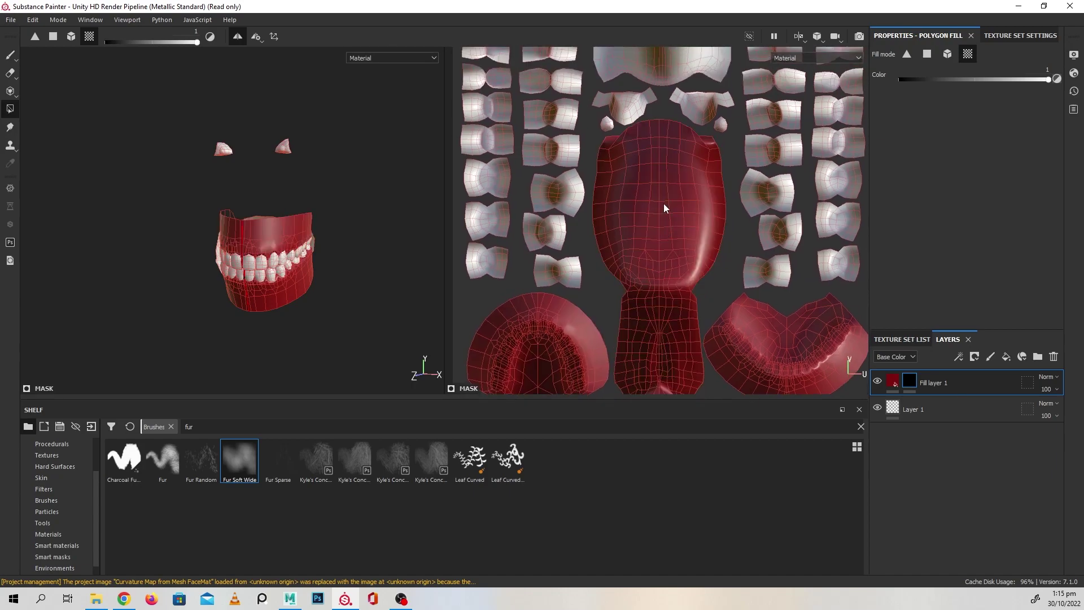
pyautogui.keyDown('alt'); pyautogui.moveTo(663, 209); pyautogui.dragTo(659, 278, button='middle'); pyautogui.keyUp('alt')
pyautogui.click(660, 139)
pyautogui.click(626, 194)
pyautogui.click(684, 184)
pyautogui.keyDown('alt'); pyautogui.moveTo(356, 215); pyautogui.dragTo(416, 253, button='right'); pyautogui.keyUp('alt')
pyautogui.keyDown('alt'); pyautogui.moveTo(239, 200); pyautogui.dragTo(315, 206); pyautogui.keyUp('alt')
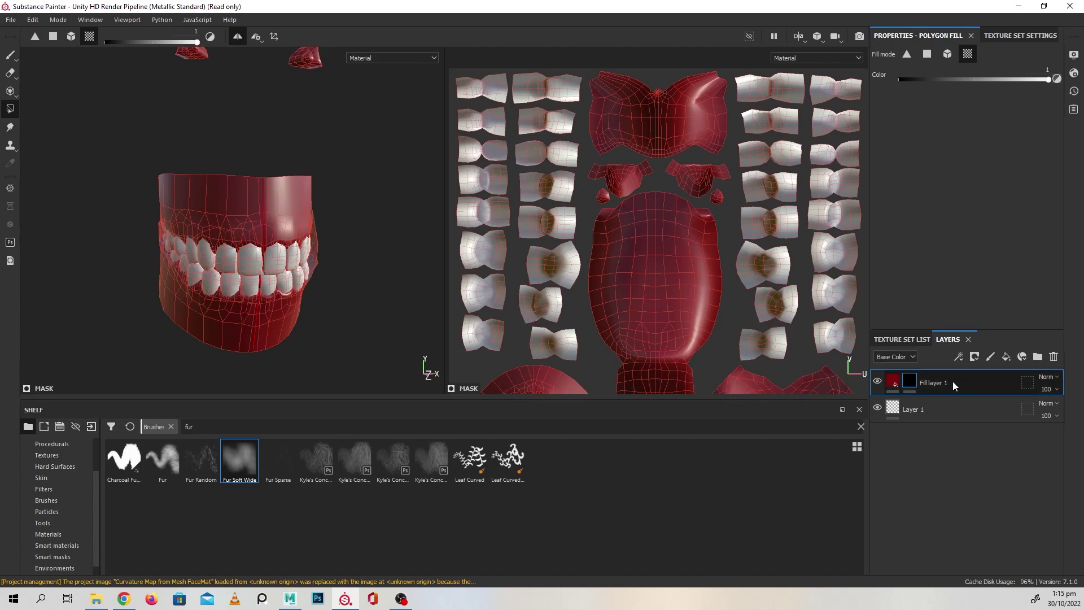
# Add Fill layer 2 with a black mask and a white base colour
pyautogui.click(1006, 357)
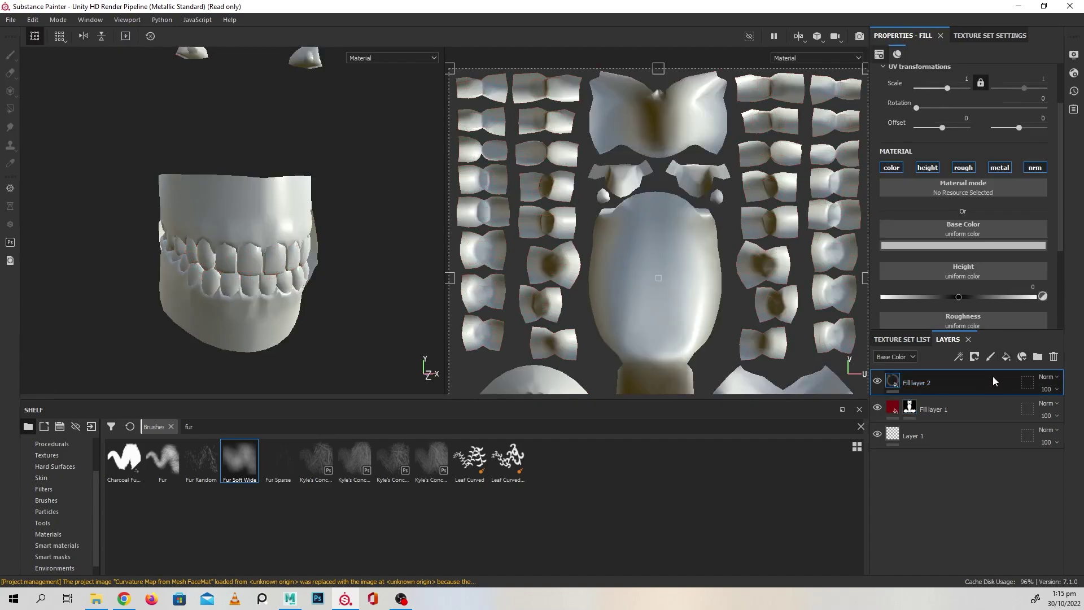
pyautogui.rightClick(971, 377)
pyautogui.click(979, 35)
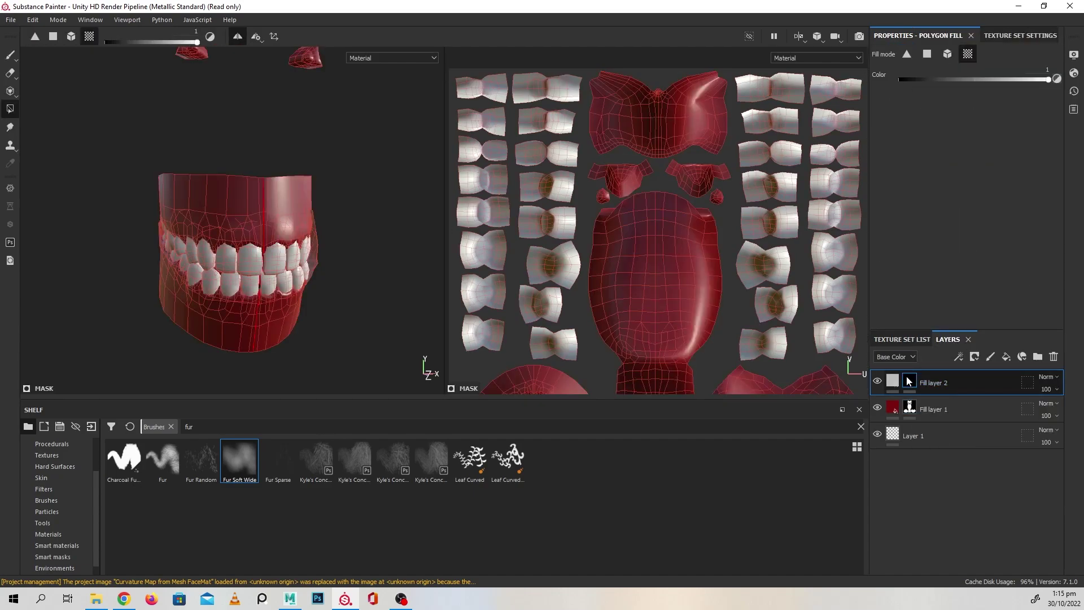
pyautogui.click(929, 247)
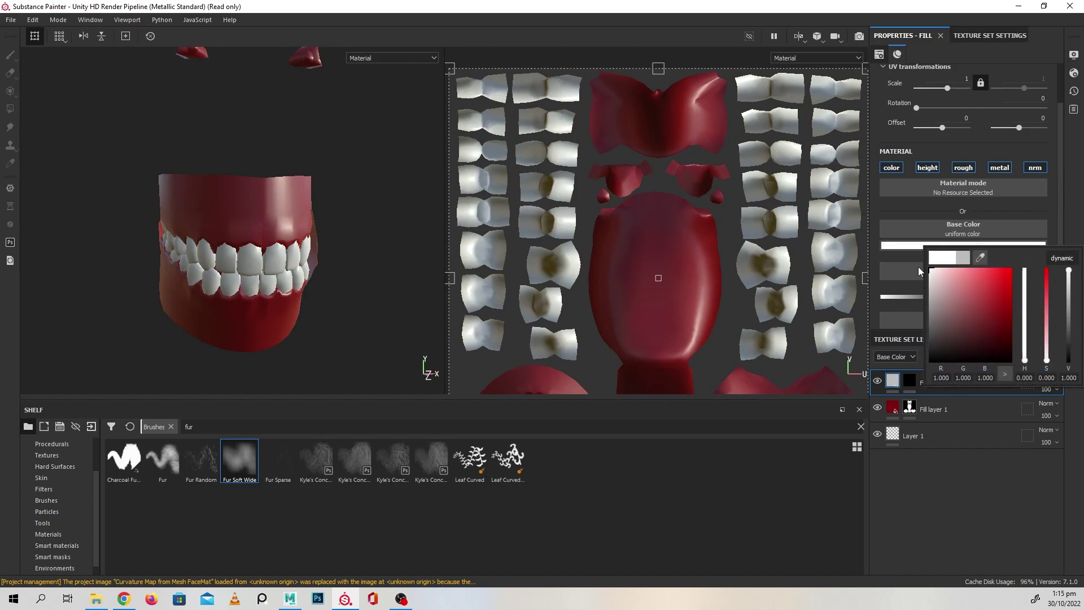
pyautogui.click(954, 463)
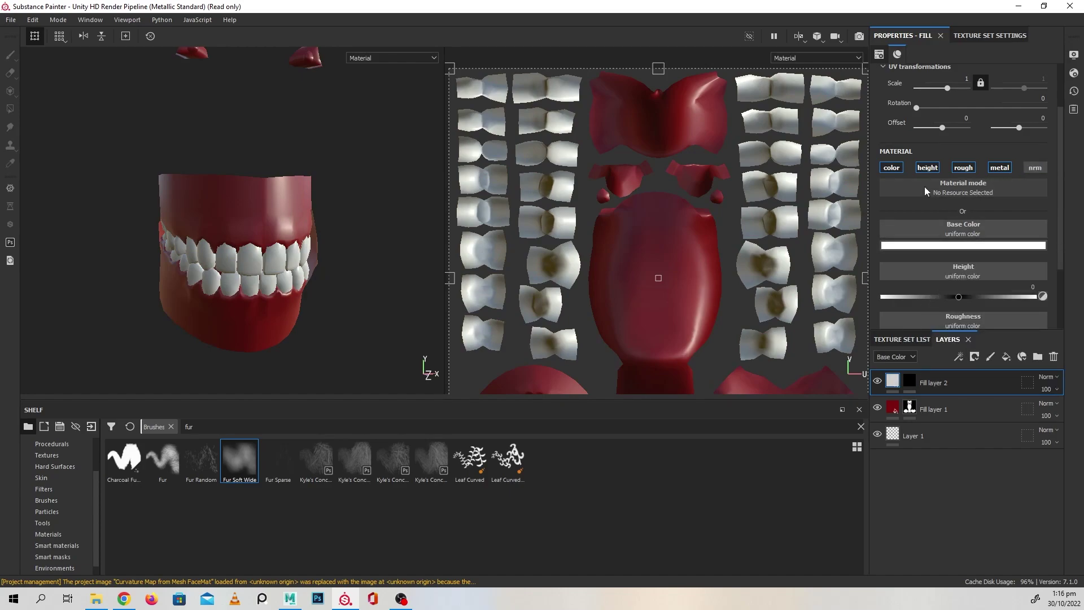
# Select Fill layer 2's mask and polygon-fill the teeth UV islands white
pyautogui.click(910, 381)
pyautogui.press('4')
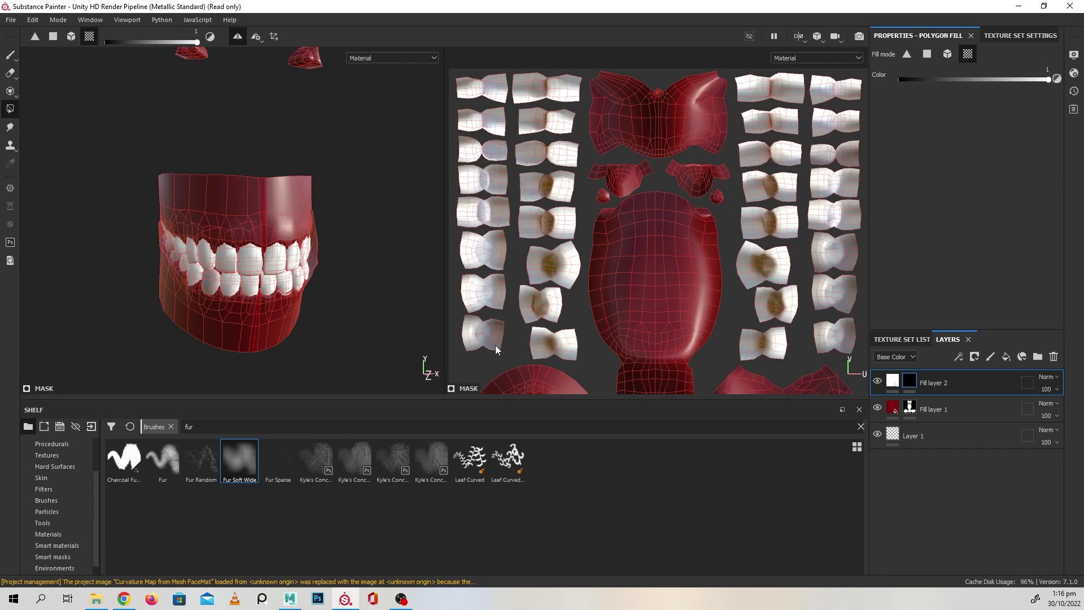
pyautogui.scroll(-1, 611, 327)
pyautogui.keyDown('alt'); pyautogui.moveTo(611, 327); pyautogui.dragTo(567, 201, button='middle'); pyautogui.keyUp('alt')
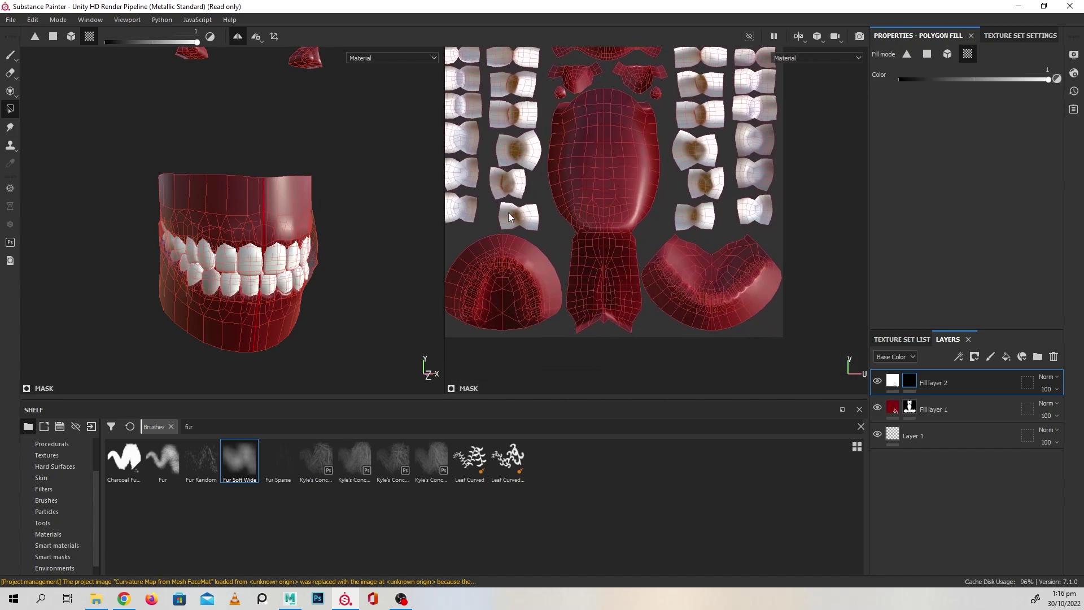
pyautogui.click(10, 55)
pyautogui.keyDown('alt'); pyautogui.moveTo(248, 199); pyautogui.dragTo(305, 213, button='right'); pyautogui.keyUp('alt')
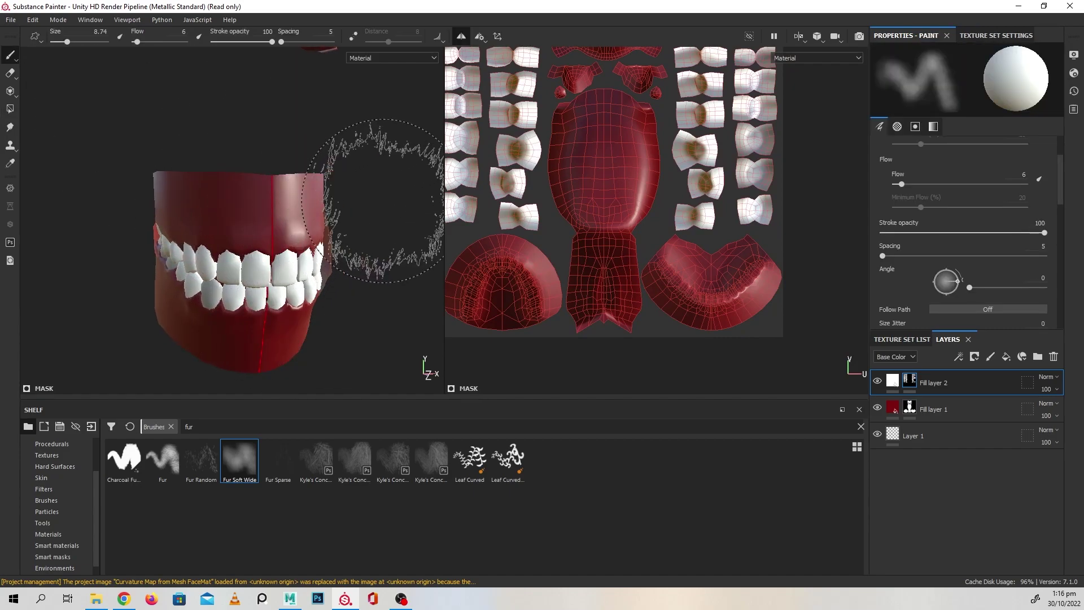
# In the 3D-only view, orbit around the mouth to check the white teeth, then open Texture Set Settings
pyautogui.press('F2')
pyautogui.keyDown('alt'); pyautogui.moveTo(624, 223); pyautogui.dragTo(497, 226); pyautogui.keyUp('alt')
pyautogui.keyDown('alt'); pyautogui.moveTo(568, 226); pyautogui.dragTo(554, 265, button='middle'); pyautogui.keyUp('alt')
pyautogui.keyDown('alt'); pyautogui.moveTo(610, 226); pyautogui.dragTo(597, 237); pyautogui.keyUp('alt')
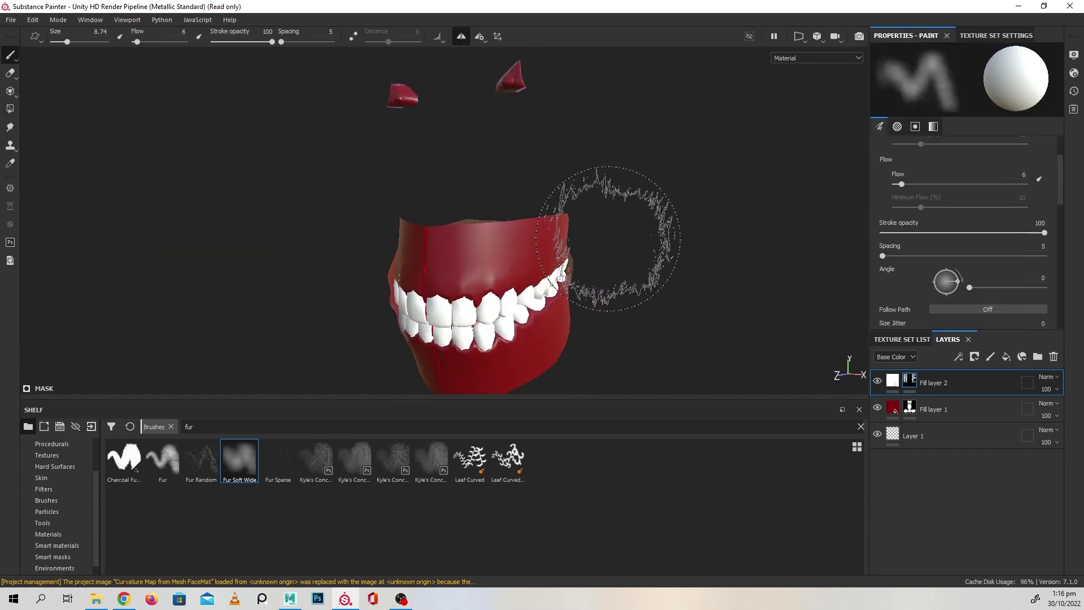
pyautogui.keyDown('alt'); pyautogui.moveTo(598, 237); pyautogui.dragTo(581, 243, button='middle'); pyautogui.keyUp('alt')
pyautogui.keyDown('alt'); pyautogui.moveTo(581, 243); pyautogui.dragTo(562, 247, button='right'); pyautogui.keyUp('alt')
pyautogui.moveTo(562, 247)
pyautogui.keyDown('alt'); pyautogui.mouseDown()
pyautogui.moveTo(600, 237)
pyautogui.moveTo(592, 254)
pyautogui.moveTo(503, 77)
pyautogui.moveTo(635, 264)
pyautogui.moveTo(635, 194)
pyautogui.moveTo(497, 218)
pyautogui.moveTo(603, 274)
pyautogui.moveTo(494, 275)
pyautogui.moveTo(513, 172)
pyautogui.moveTo(513, 225)
pyautogui.moveTo(548, 240)
pyautogui.moveTo(653, 244)
pyautogui.moveTo(712, 191)
pyautogui.moveTo(712, 242)
pyautogui.moveTo(680, 230)
pyautogui.moveTo(484, 225)
pyautogui.moveTo(571, 243)
pyautogui.moveTo(492, 270)
pyautogui.mouseUp(); pyautogui.keyUp('alt')
pyautogui.scroll(-6, 492, 270)
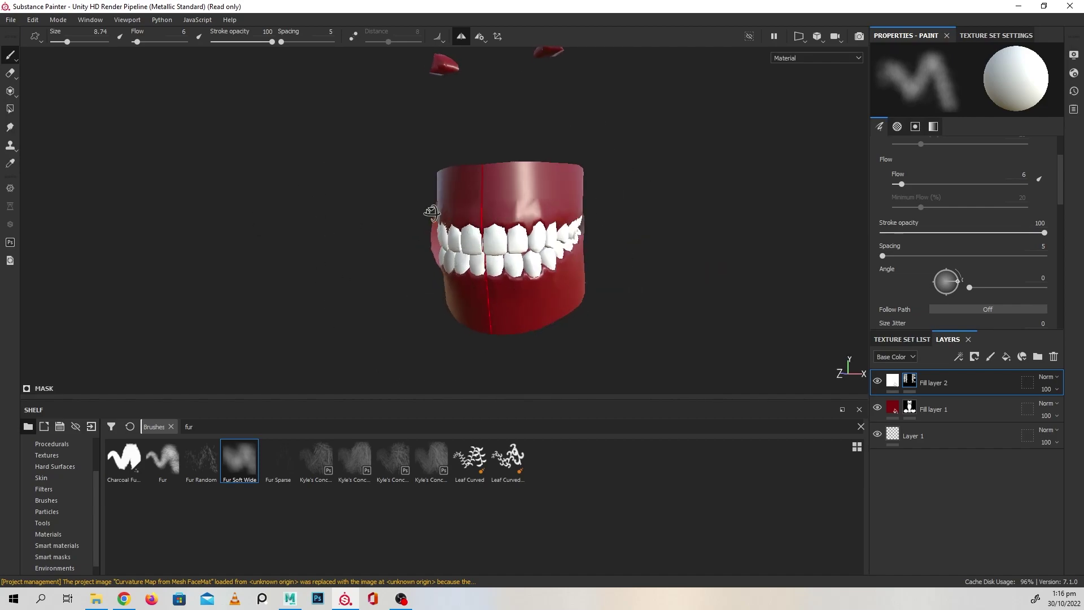
pyautogui.click(992, 36)
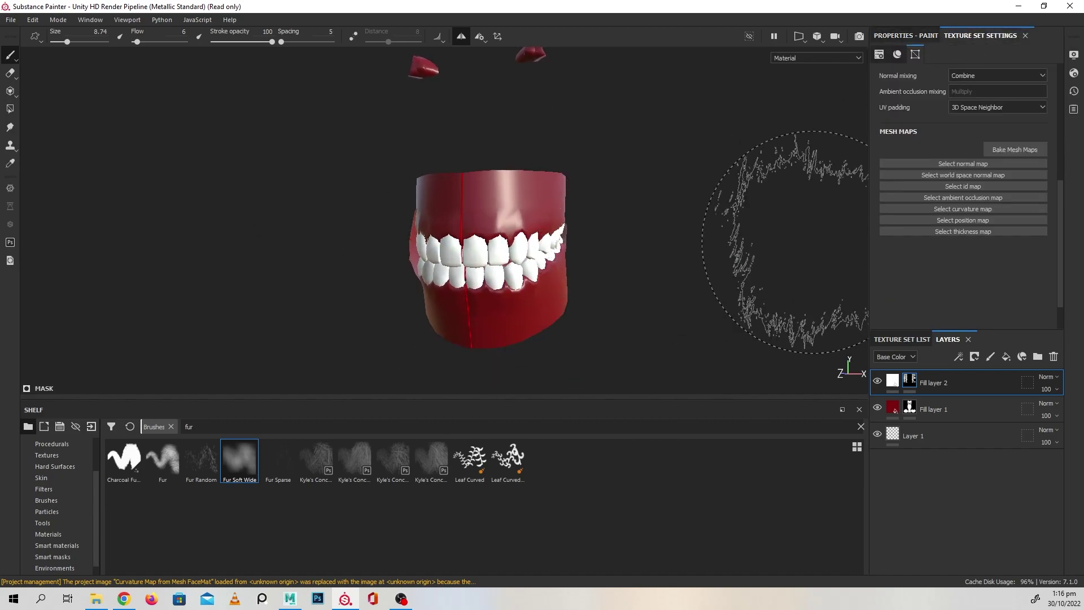
# In Bake Mesh Maps, deselect FaceMat and select only InnerMouthMat for baking
pyautogui.click(1007, 150)
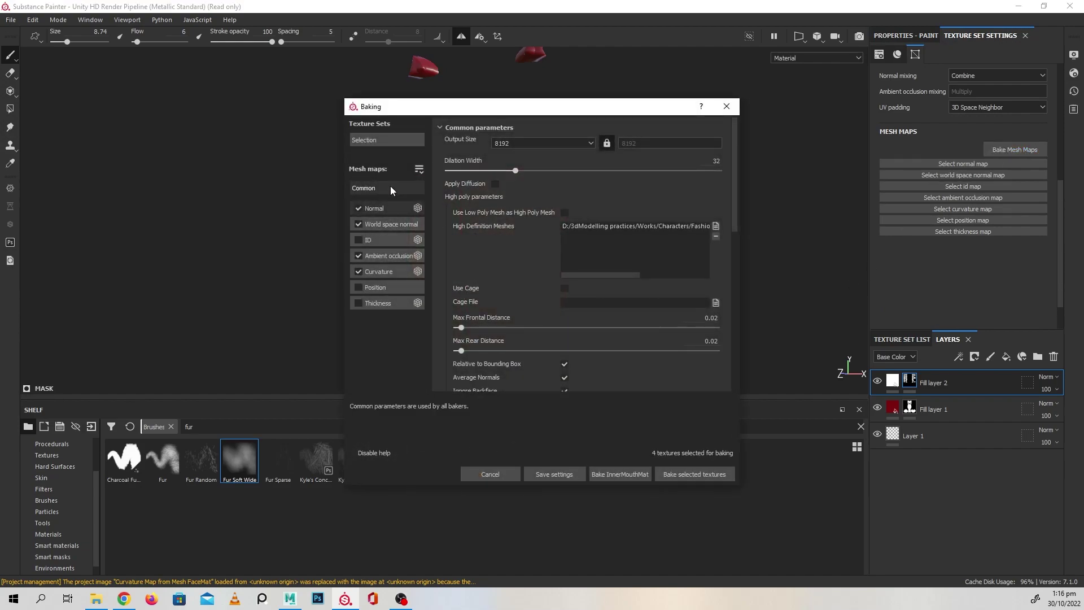
pyautogui.click(386, 140)
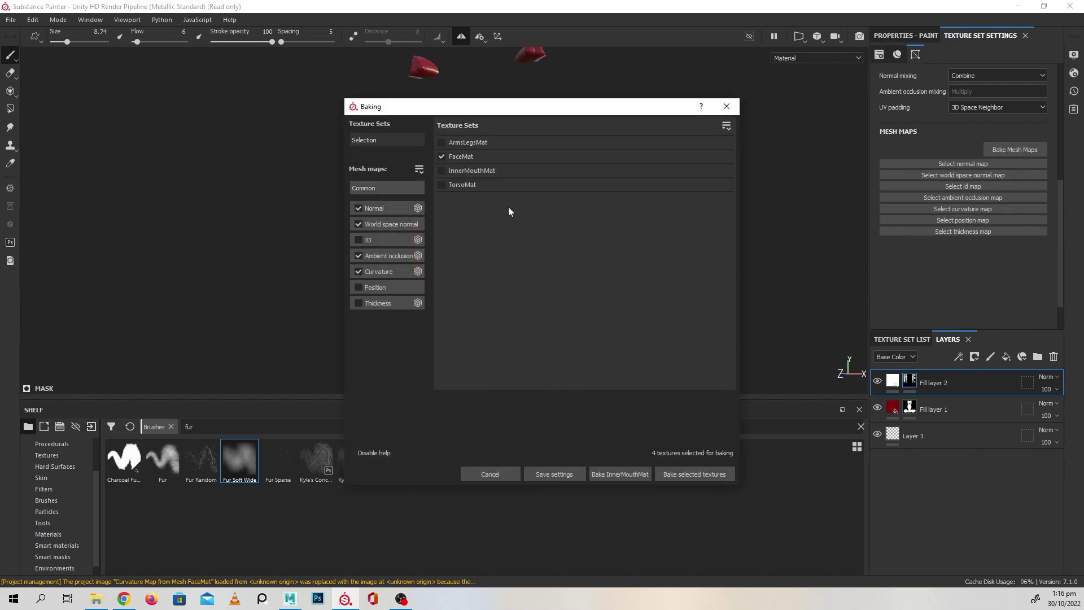
pyautogui.click(442, 156)
pyautogui.click(444, 170)
pyautogui.click(374, 188)
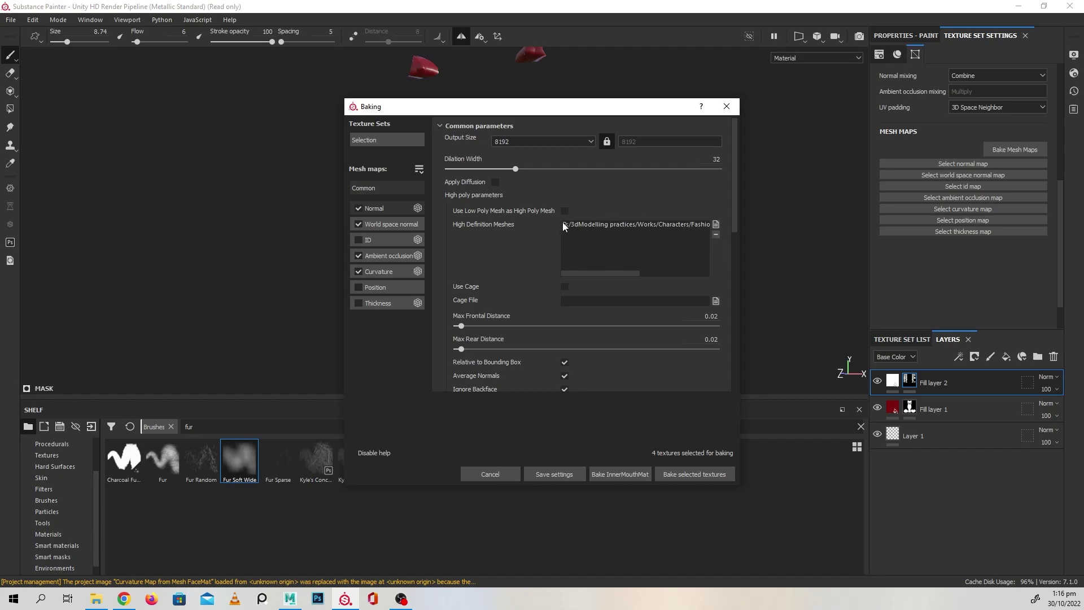
# Remove the high-definition mesh entry and start baking InnerMouthMat's mesh maps
pyautogui.click(565, 224)
pyautogui.click(714, 235)
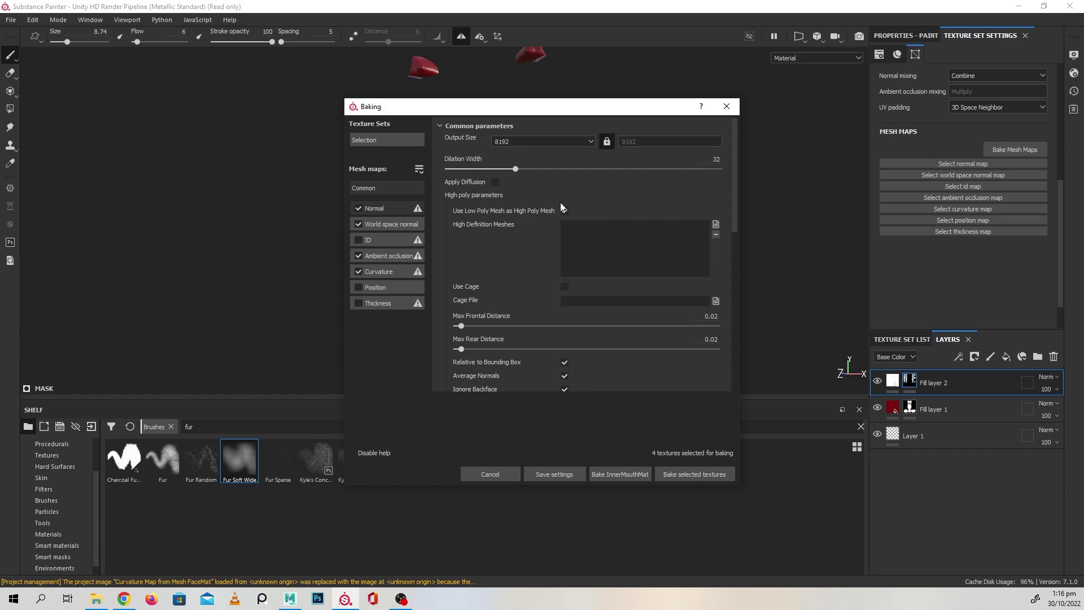
pyautogui.scroll(-2, 670, 248)
pyautogui.scroll(-3, 651, 336)
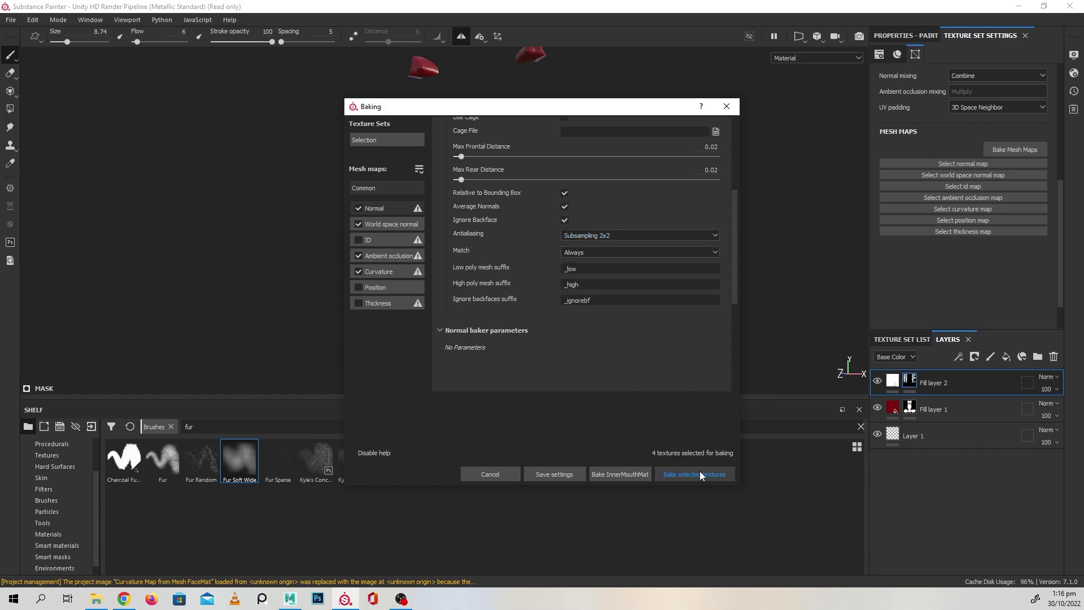
pyautogui.click(628, 472)
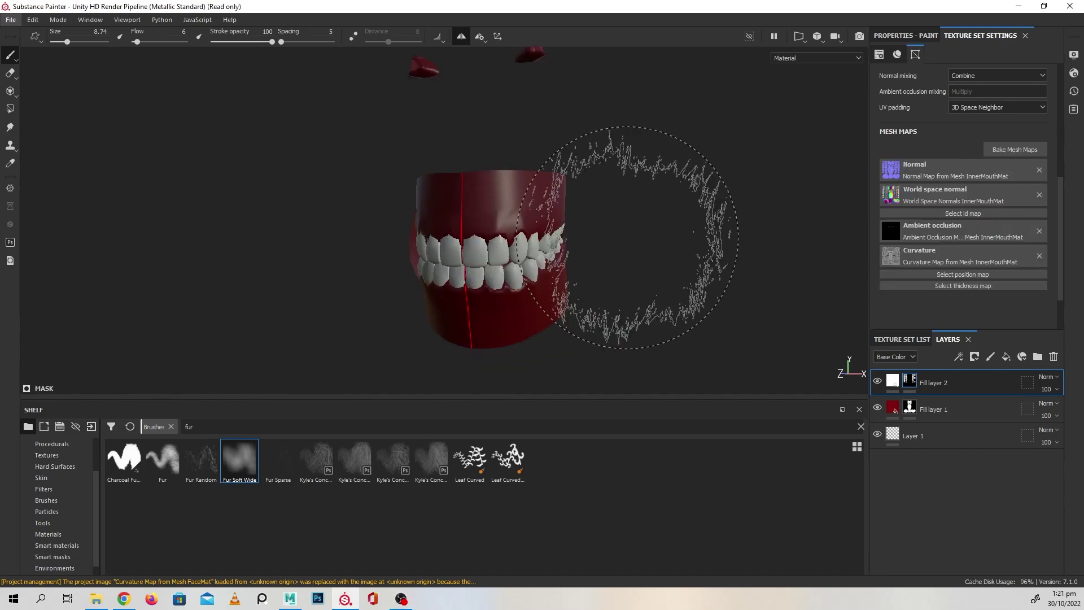
# Return to Paint properties and the layer stack, then show Fur Soft Wide brush settings (size 8.74, flow 6)
pyautogui.click(926, 35)
pyautogui.click(902, 340)
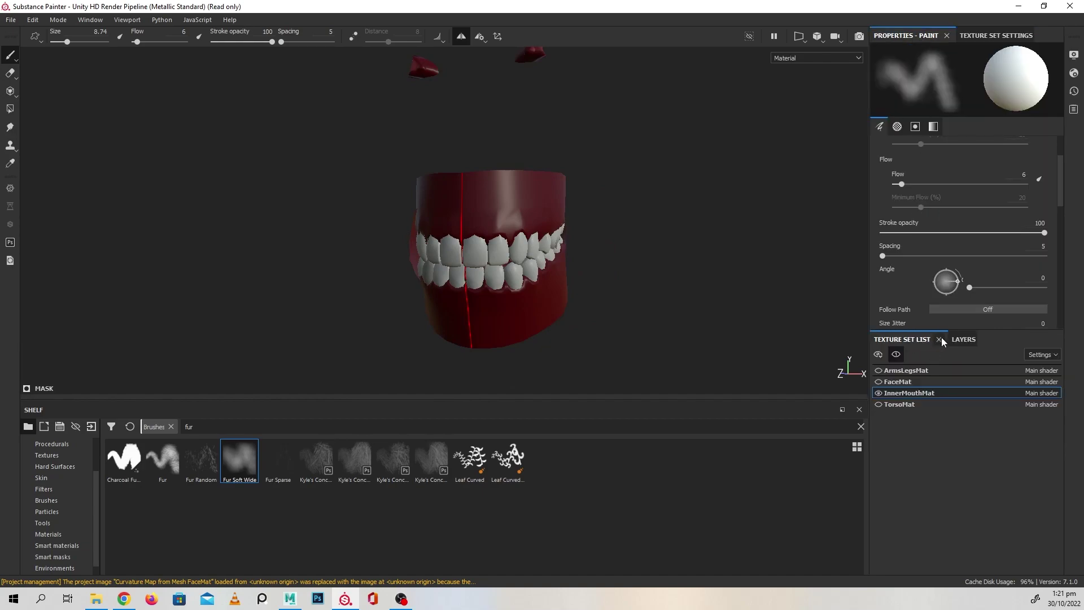
pyautogui.click(959, 340)
pyautogui.scroll(2, 706, 316)
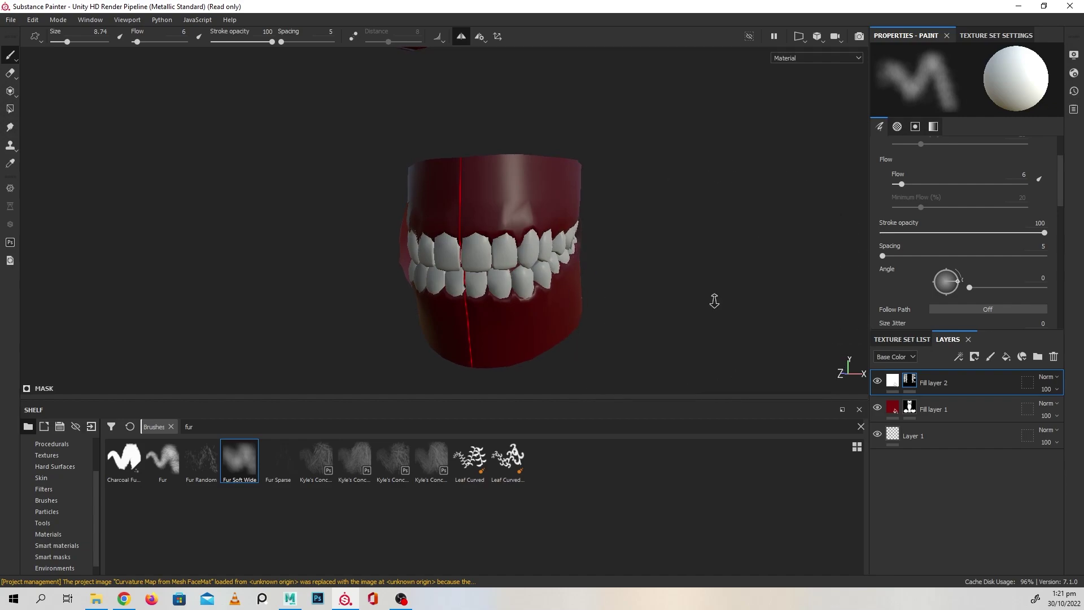
pyautogui.rightClick(733, 277)
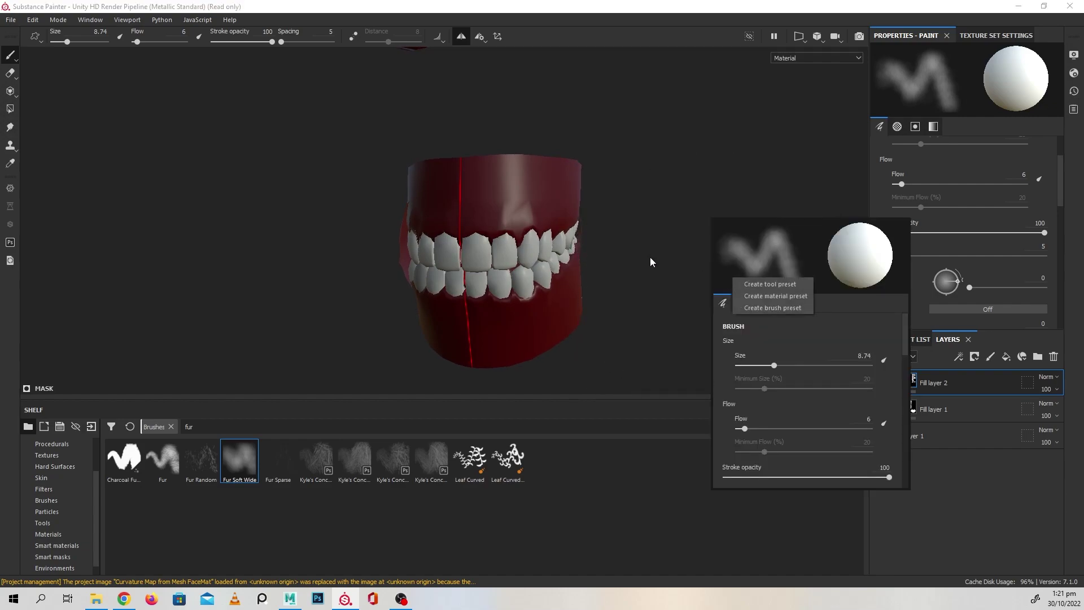